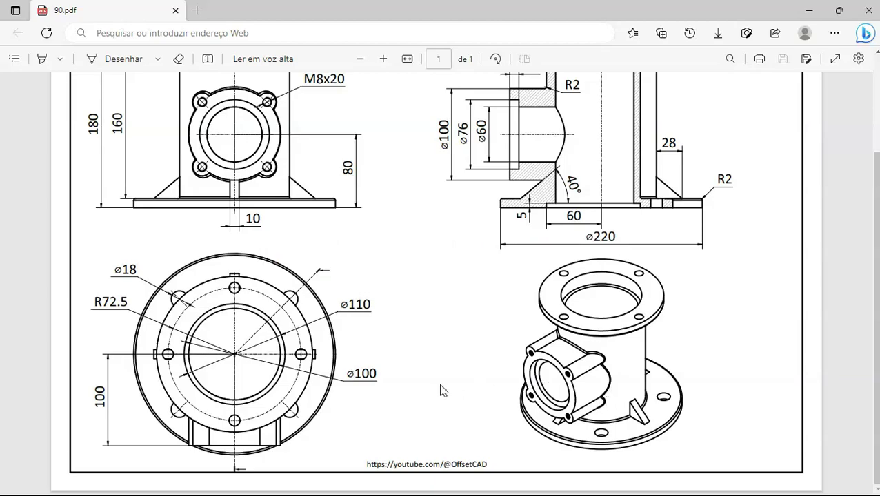
# Step: Switch to FreeCAD, create a new document and activate the Part Design workbench
pyautogui.hotkey('alt', 'Tab')
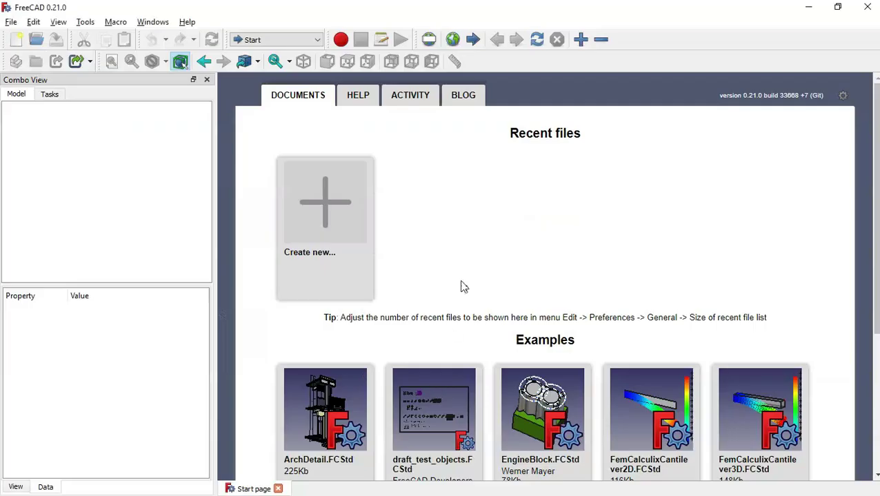
pyautogui.click(319, 213)
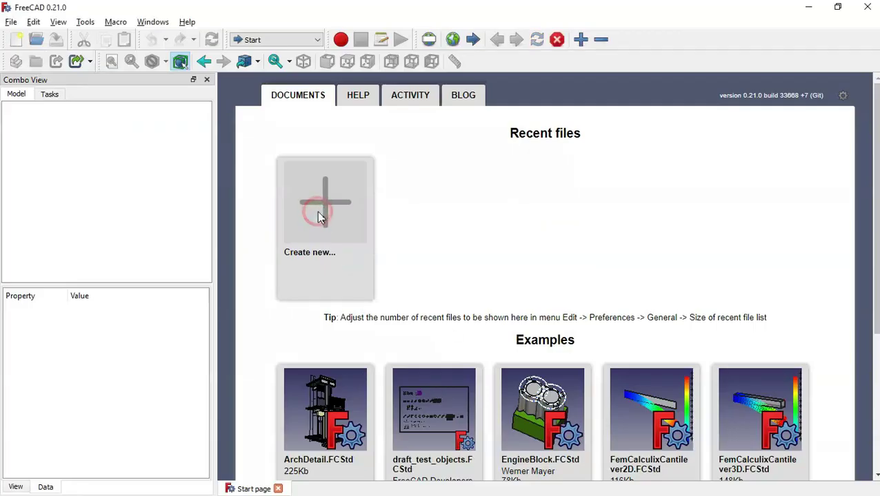
pyautogui.click(294, 41)
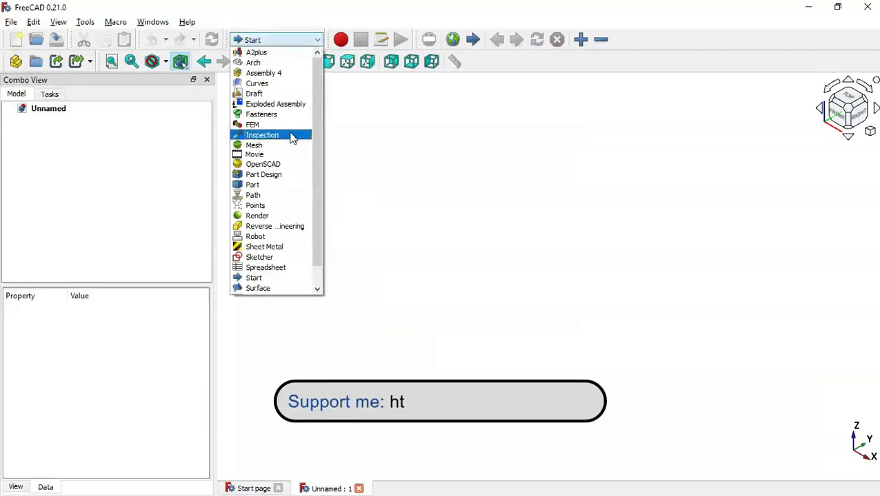
pyautogui.click(284, 178)
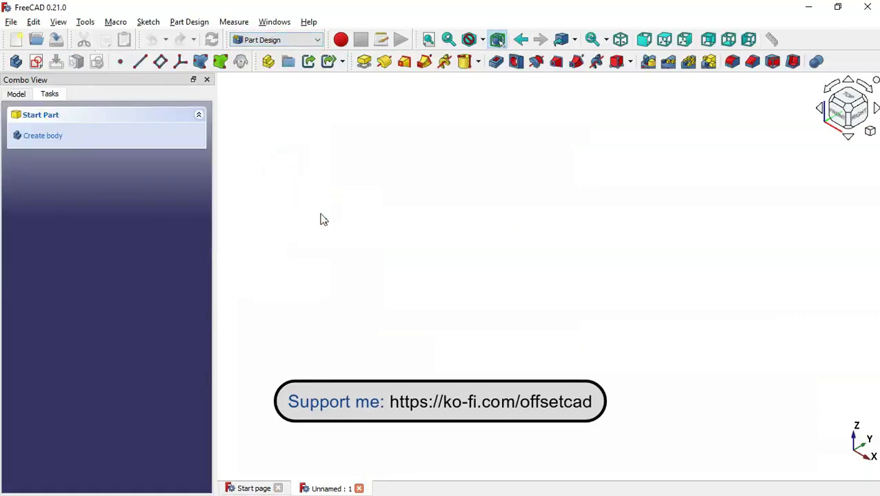
# Step: Create a body and start a sketch on its XZ plane
pyautogui.click(48, 138)
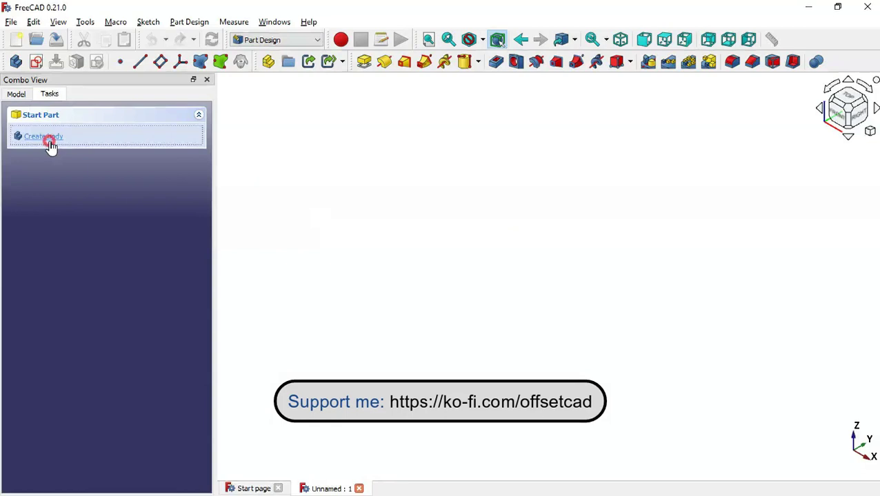
pyautogui.click(46, 136)
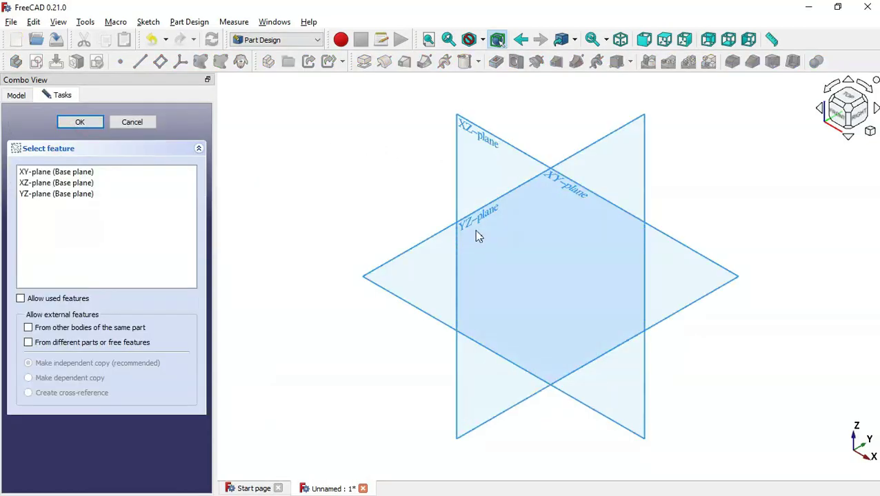
pyautogui.click(479, 133)
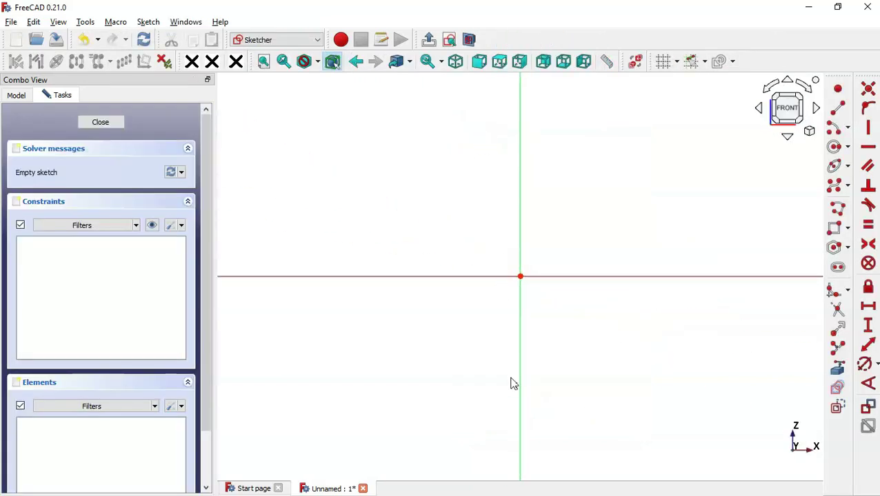
# Step: Consult the PDF drawing and sketch a closed polyline half-profile from the origin along the vertical axis, with a top flange, narrower wall and wider base flange
pyautogui.scroll(-3, 515, 384)
pyautogui.scroll(1, 557, 326)
pyautogui.click(838, 208)
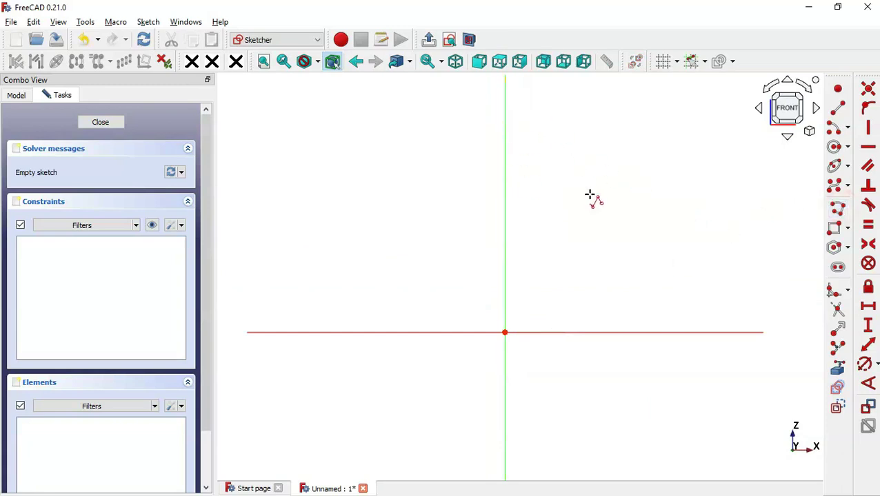
pyautogui.hotkey('alt', 'Tab')
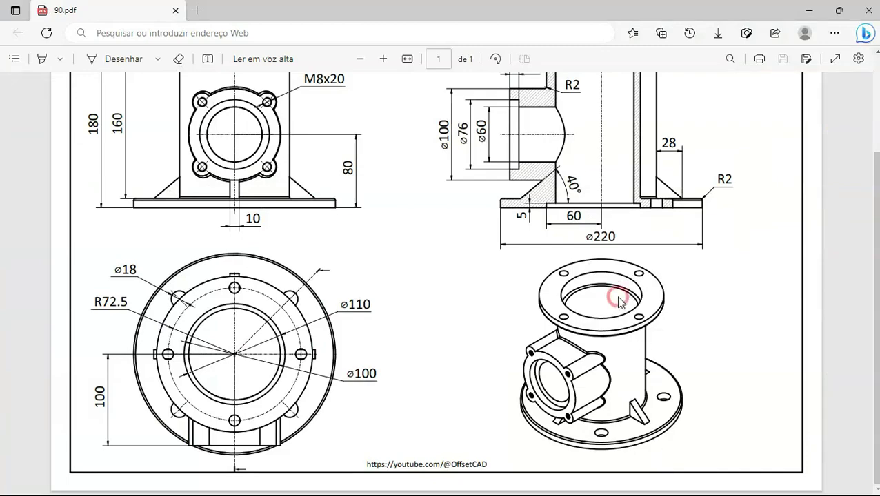
pyautogui.scroll(2, 614, 283)
pyautogui.hotkey('alt', 'Tab')
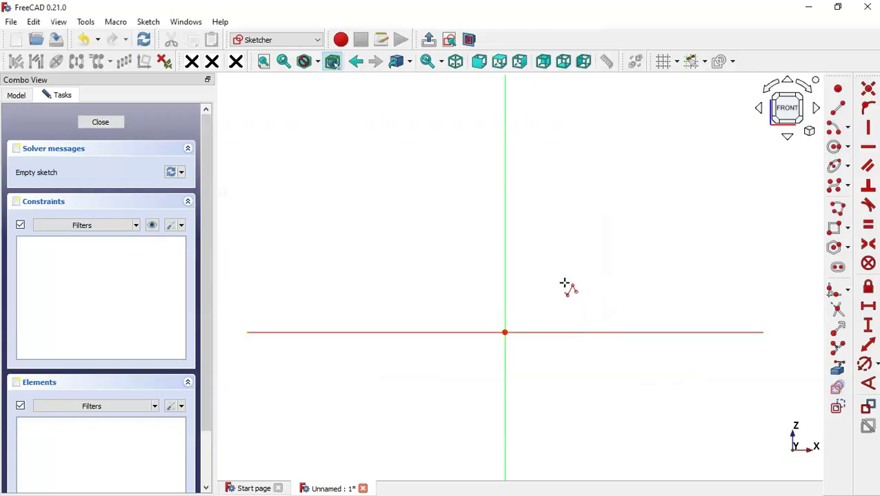
pyautogui.click(506, 335)
pyautogui.click(505, 92)
pyautogui.click(660, 92)
pyautogui.click(660, 158)
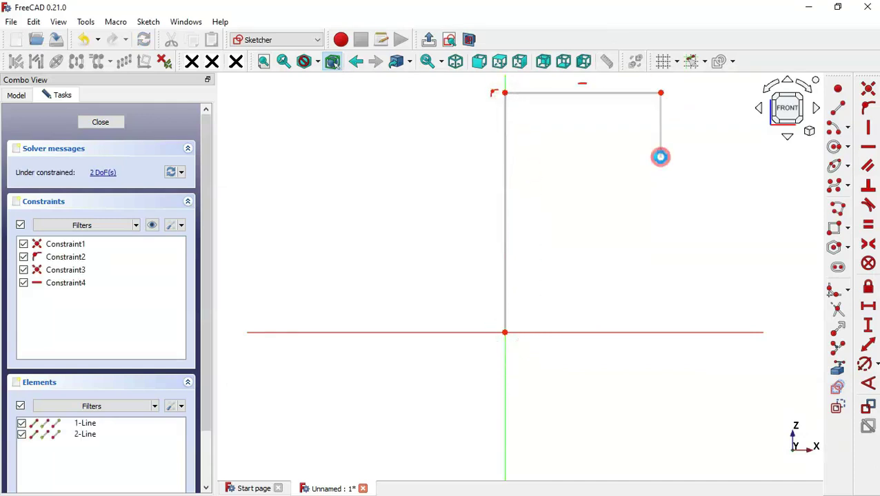
pyautogui.click(579, 158)
pyautogui.click(579, 282)
pyautogui.click(687, 282)
pyautogui.click(688, 333)
pyautogui.click(505, 332)
# Step: Constrain the profile's line on the vertical axis to 180 mm, the overall height in the PDF drawing
pyautogui.scroll(-4, 491, 367)
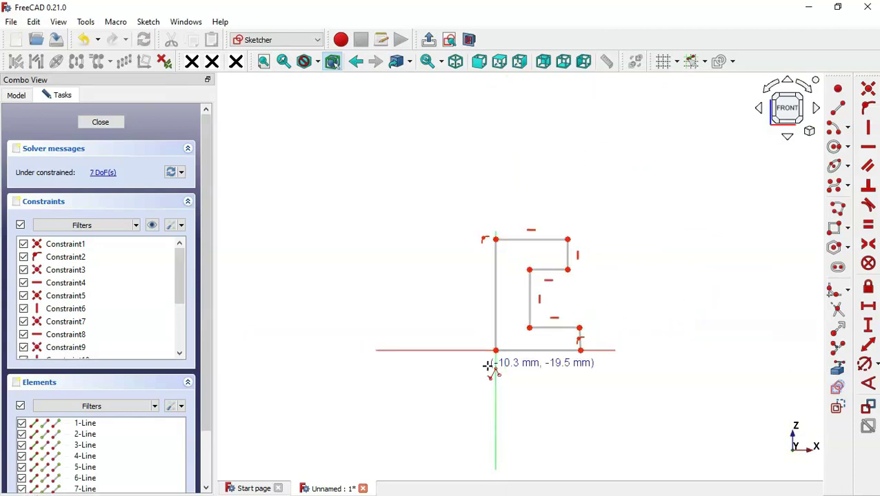
pyautogui.scroll(3, 604, 304)
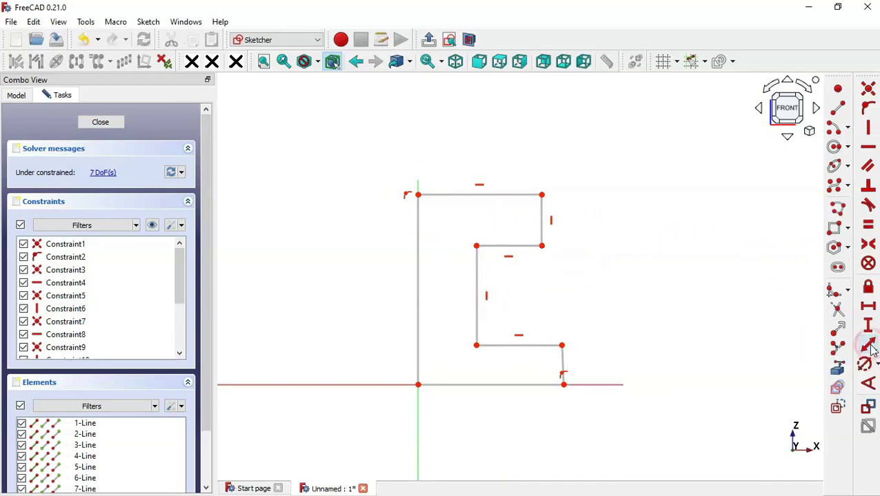
pyautogui.hotkey('alt', 'Tab')
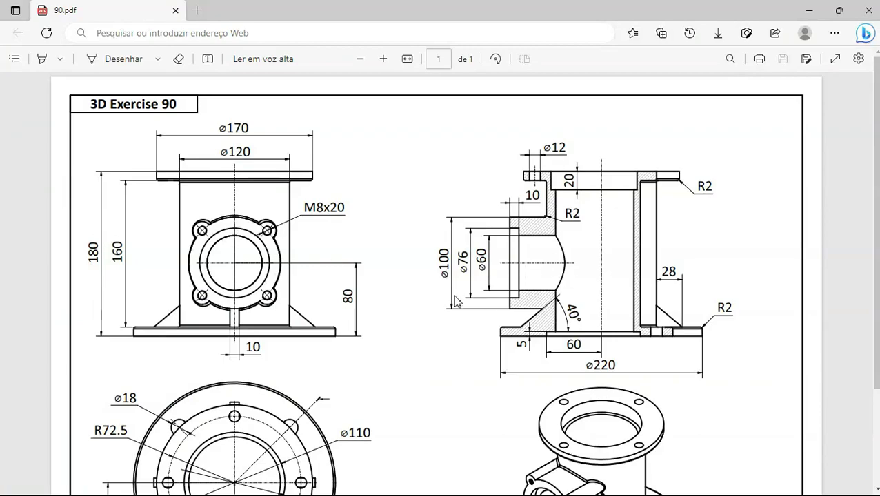
pyautogui.hotkey('alt', 'Tab')
pyautogui.click(417, 298)
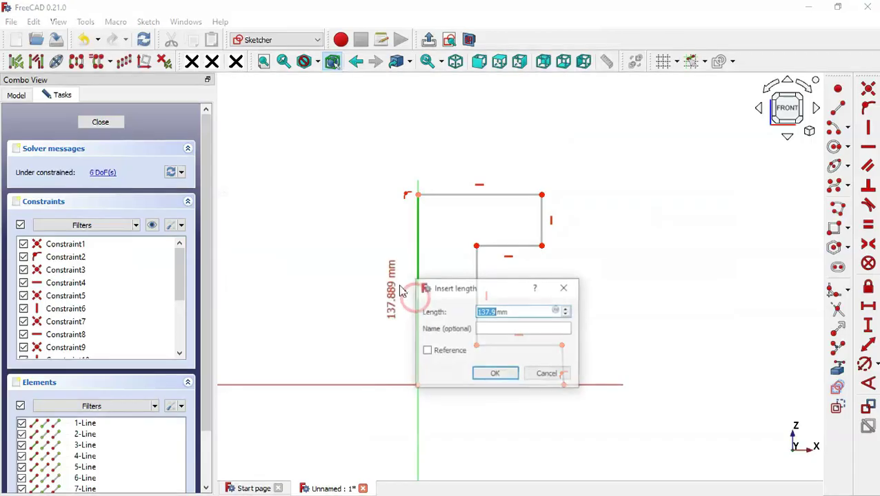
pyautogui.write('1')
pyautogui.press('Return')
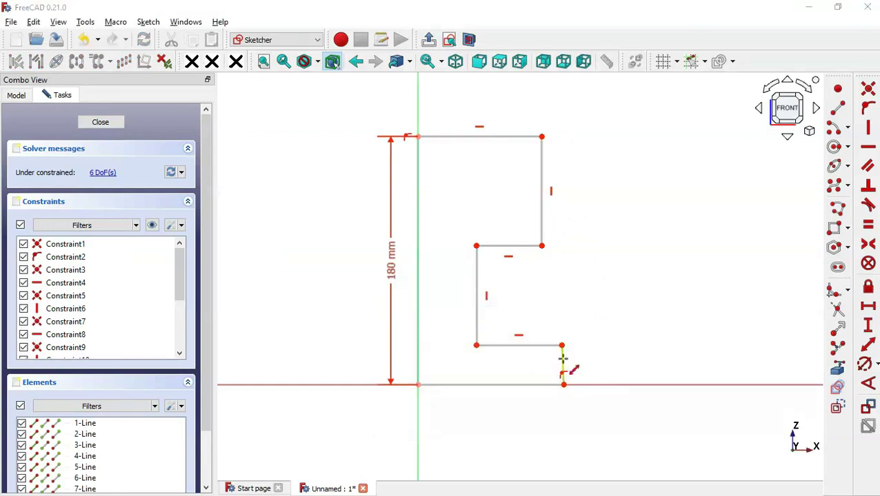
# Step: Check the PDF drawing and set the top flange's outer vertical edge to 10 mm
pyautogui.hotkey('alt', 'Tab')
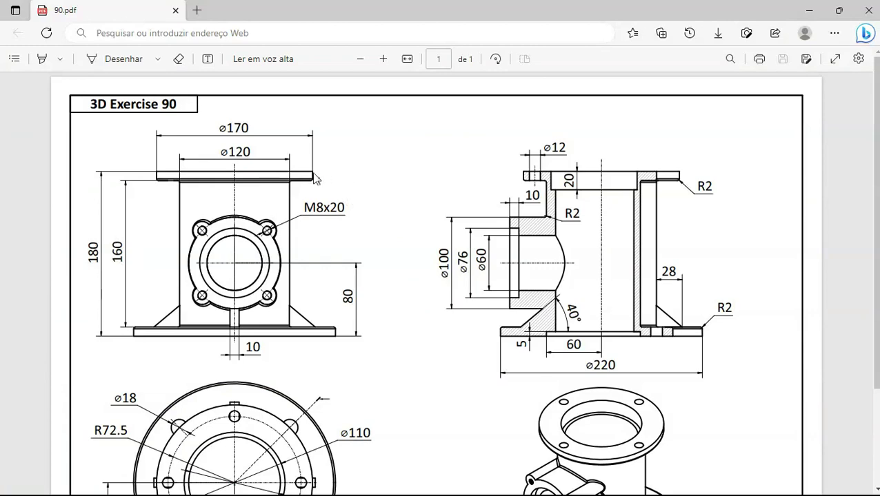
pyautogui.hotkey('alt', 'Tab')
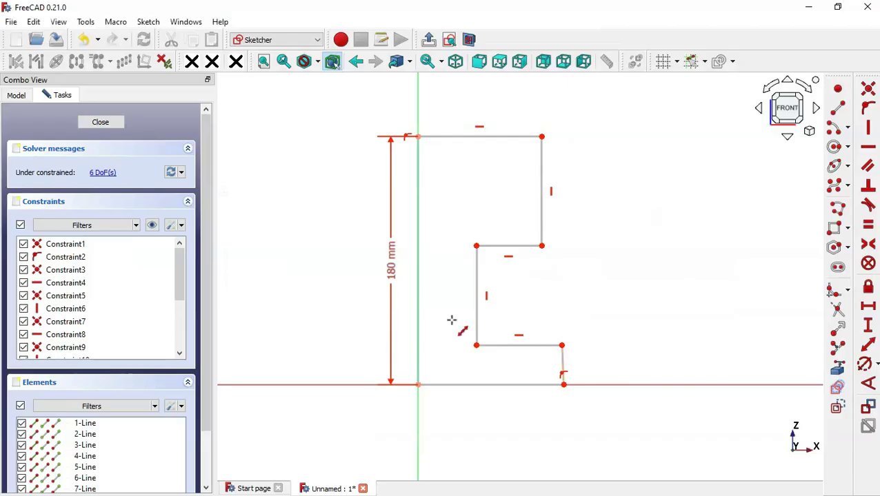
pyautogui.click(542, 177)
pyautogui.write('10')
pyautogui.press('Return')
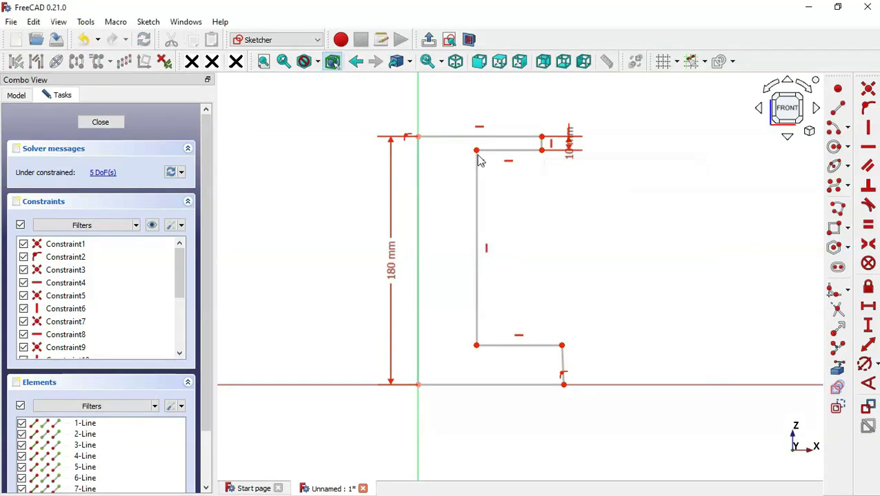
# Step: Constrain the vertical wall line between the two flanges to 160 mm, as given in the PDF drawing
pyautogui.click(476, 240)
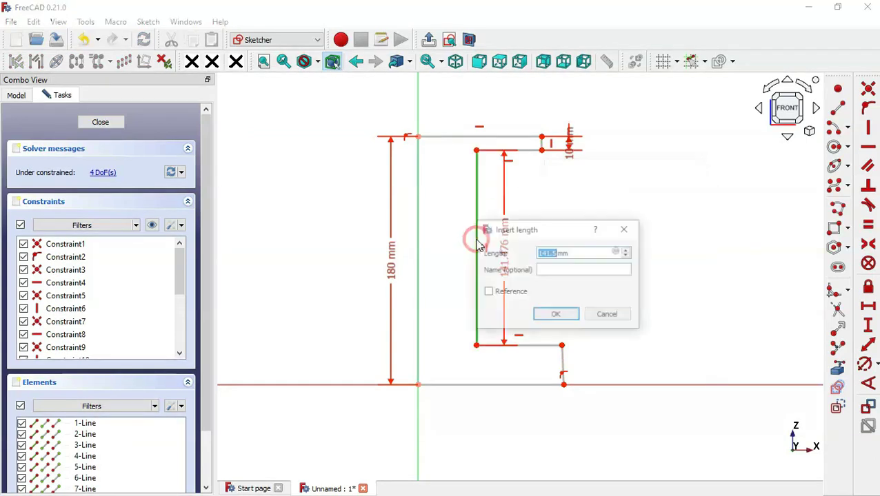
pyautogui.hotkey('alt', 'Tab')
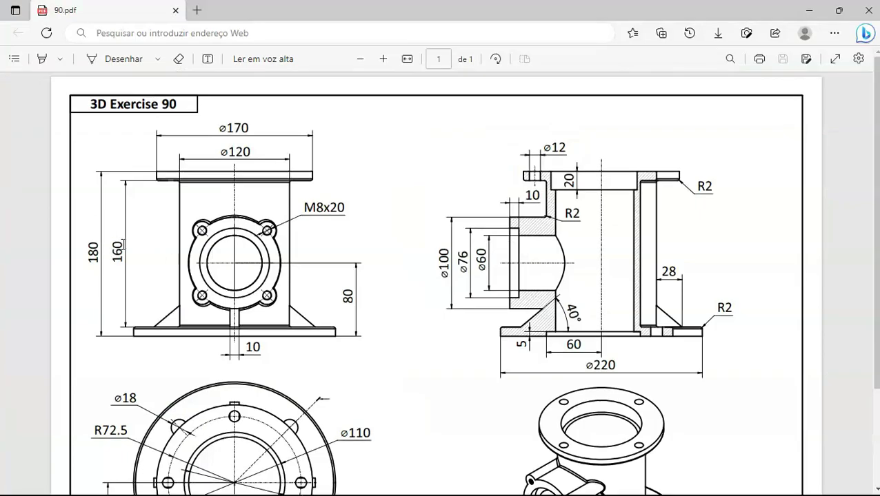
pyautogui.hotkey('alt', 'Tab')
pyautogui.write('160')
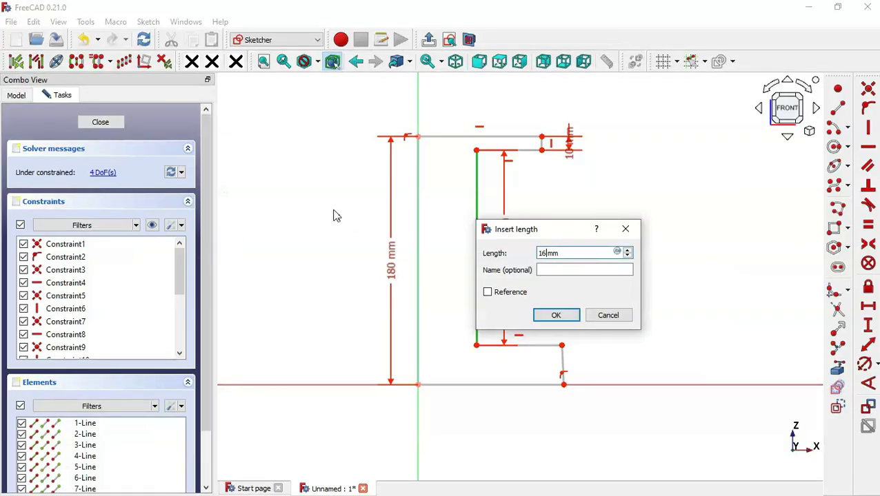
pyautogui.press('Return')
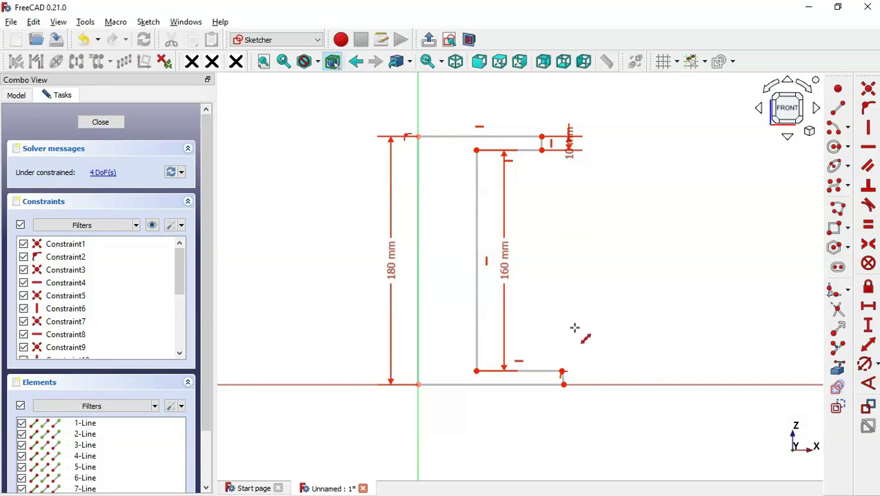
# Step: Apply a vertical constraint to the slanted outer edge of the base flange
pyautogui.scroll(5, 571, 369)
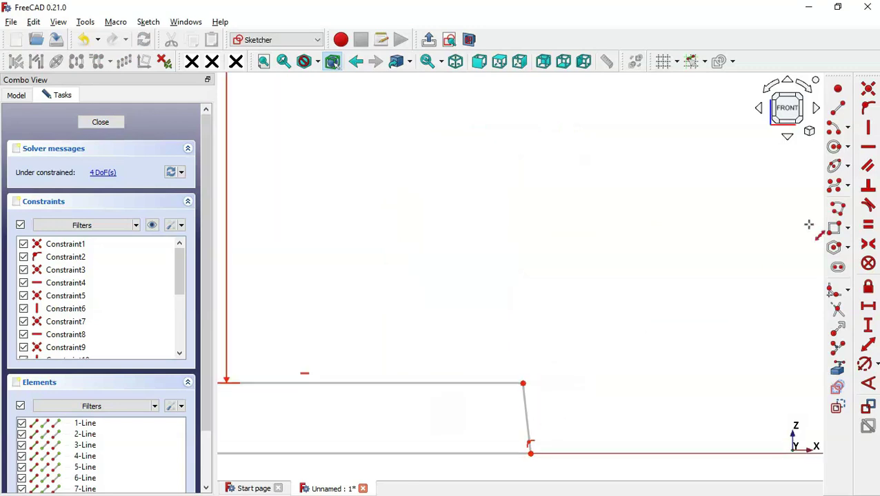
pyautogui.click(870, 131)
pyautogui.click(528, 408)
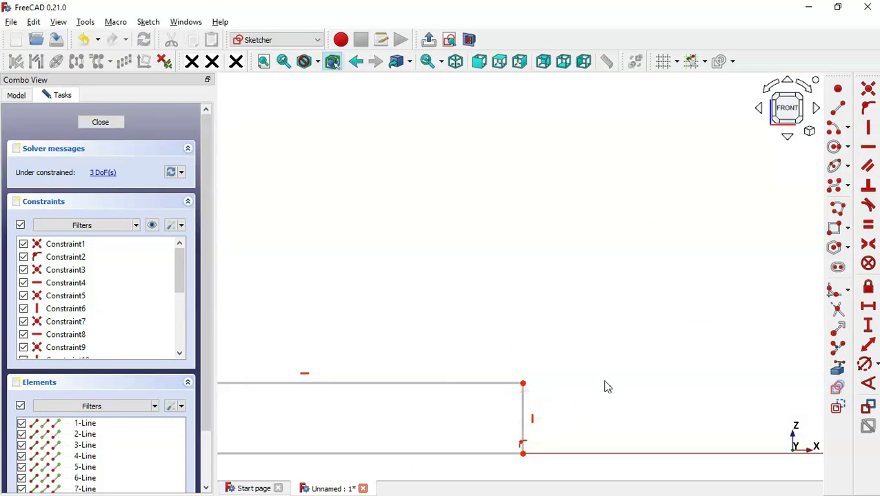
# Step: Constrain the top edge's horizontal length to 170/2 mm, half the top flange diameter in the PDF drawing
pyautogui.press('v')
pyautogui.press('f')
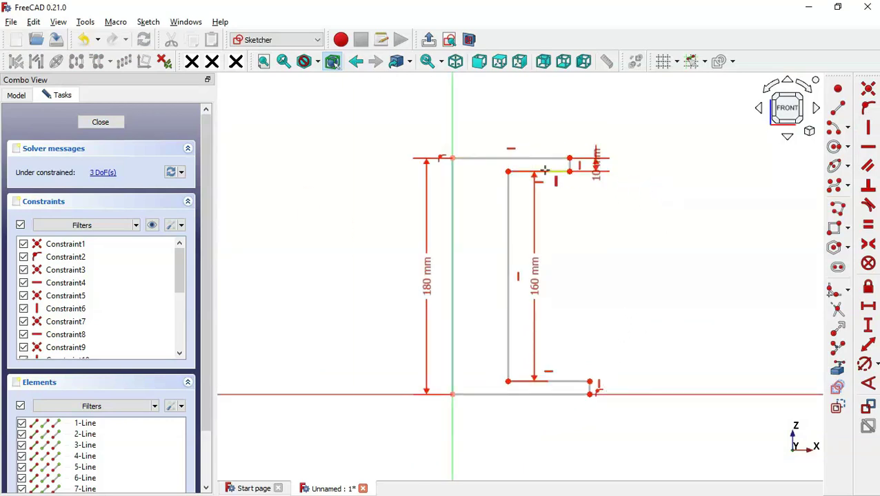
pyautogui.click(868, 308)
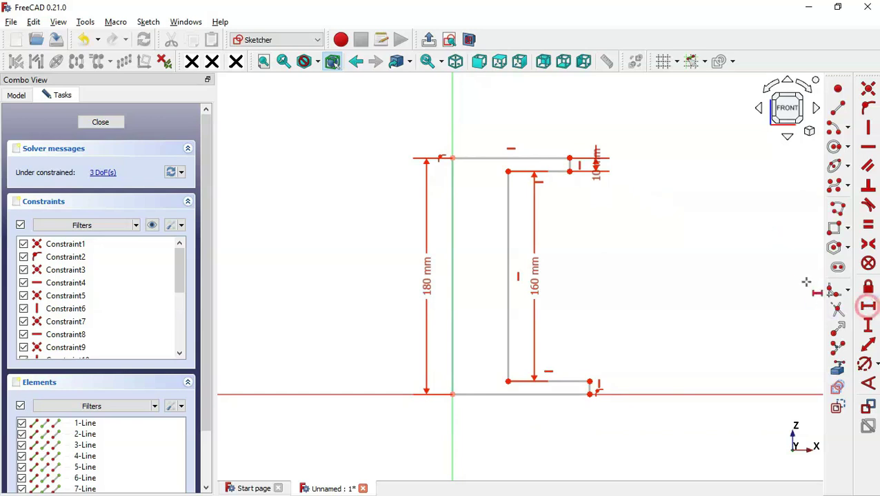
pyautogui.click(524, 159)
pyautogui.hotkey('alt', 'Tab')
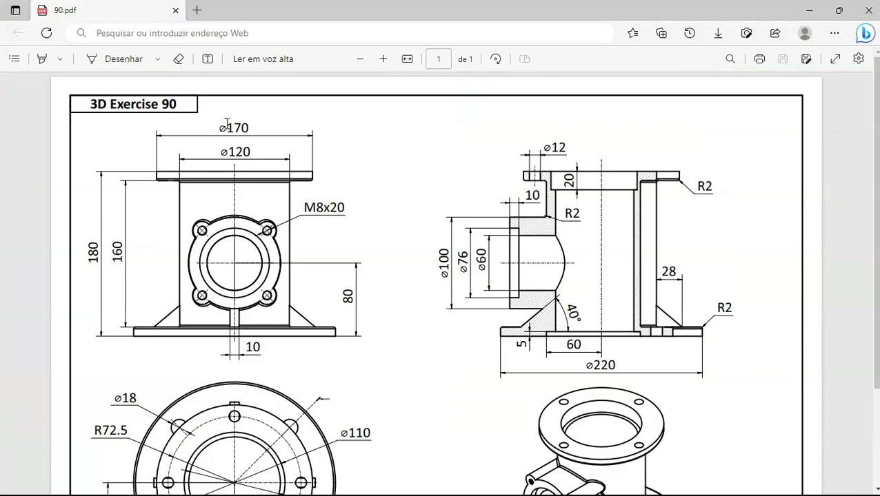
pyautogui.hotkey('alt', 'Tab')
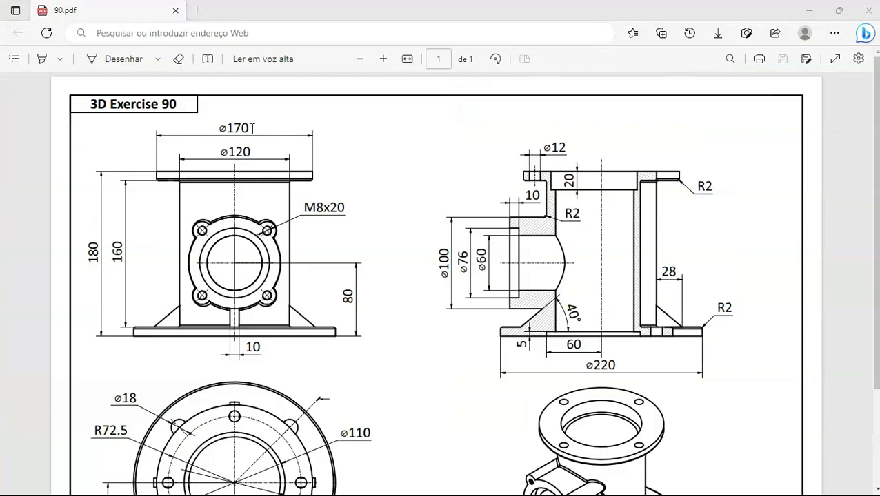
pyautogui.write('1')
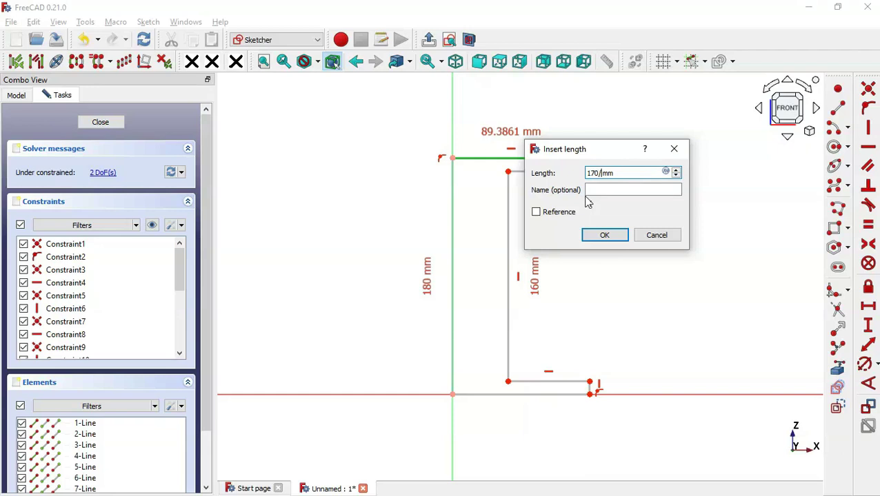
pyautogui.write('70/2')
pyautogui.press('Return')
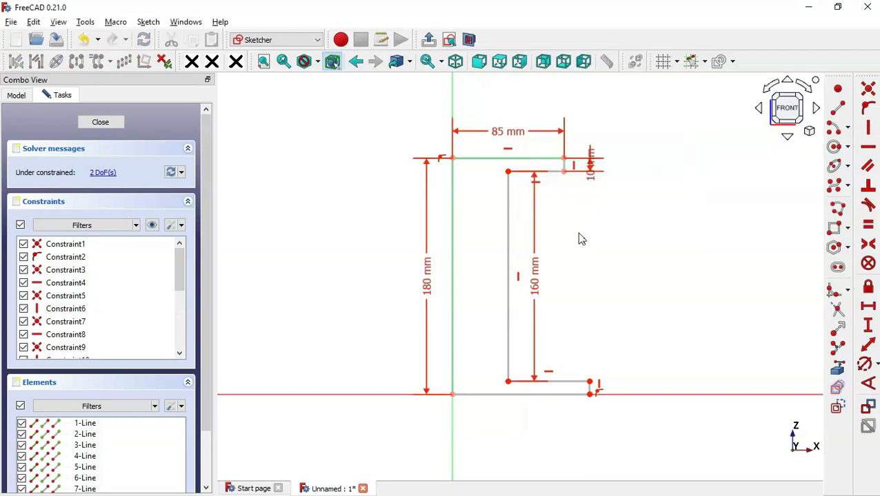
# Step: Set the horizontal distance from the wall line's upper end to the profile's top corner on the vertical axis to 60 mm
pyautogui.click(508, 171)
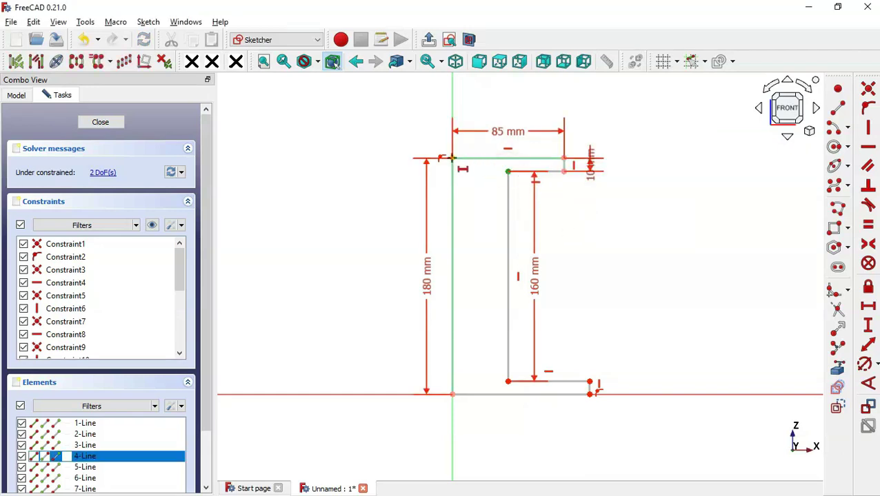
pyautogui.click(453, 157)
pyautogui.hotkey('alt', 'Tab')
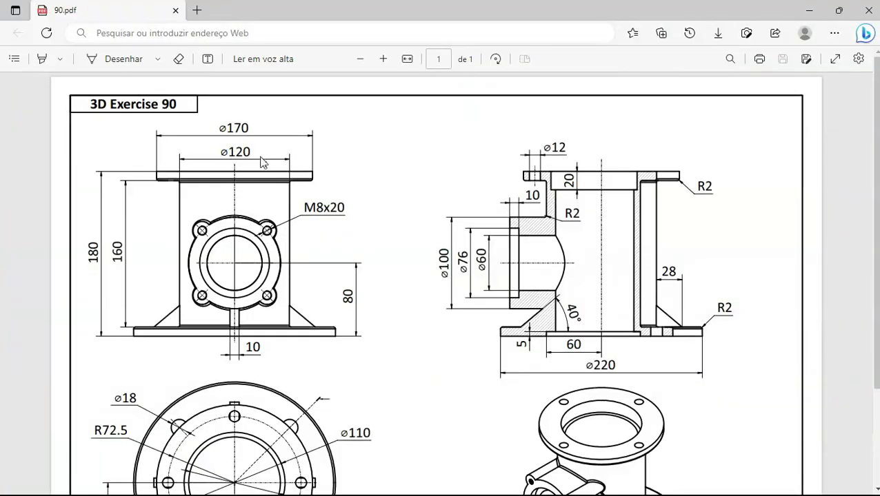
pyautogui.hotkey('alt', 'Tab')
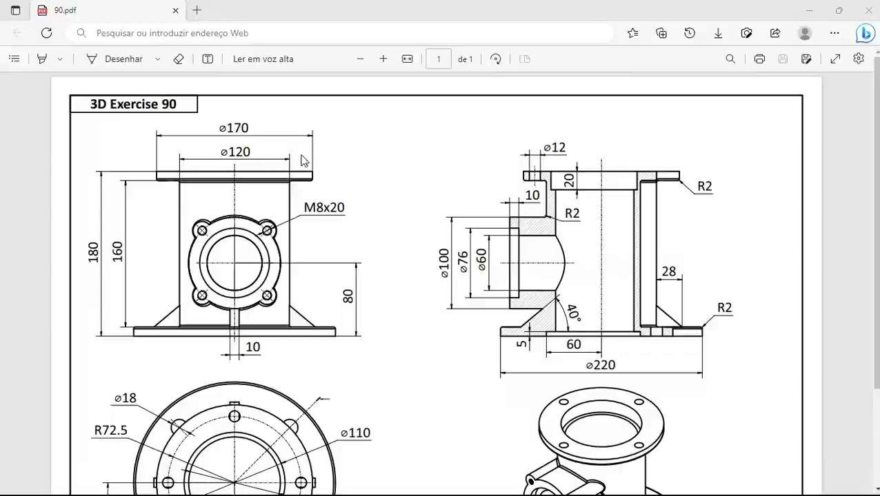
pyautogui.write('60')
pyautogui.press('Return')
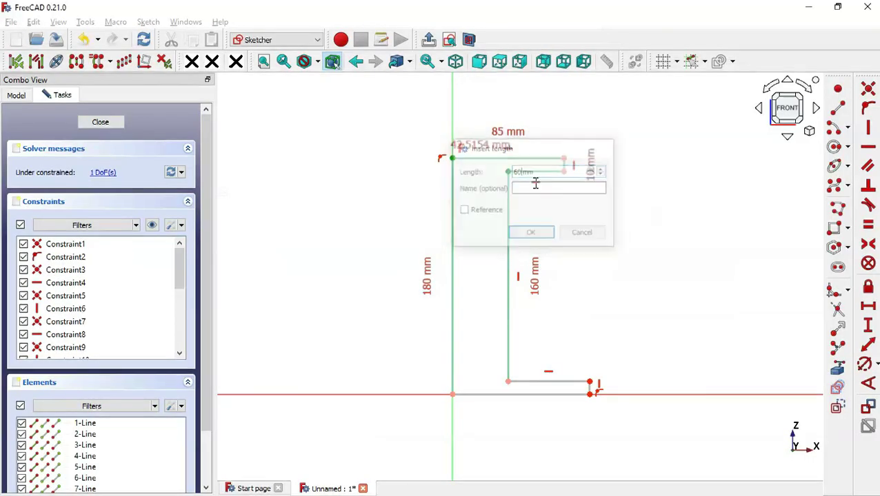
# Step: Constrain the profile's bottom edge to a horizontal length of 220/2 mm, half the base flange diameter in the PDF drawing
pyautogui.click(534, 391)
pyautogui.hotkey('alt', 'Tab')
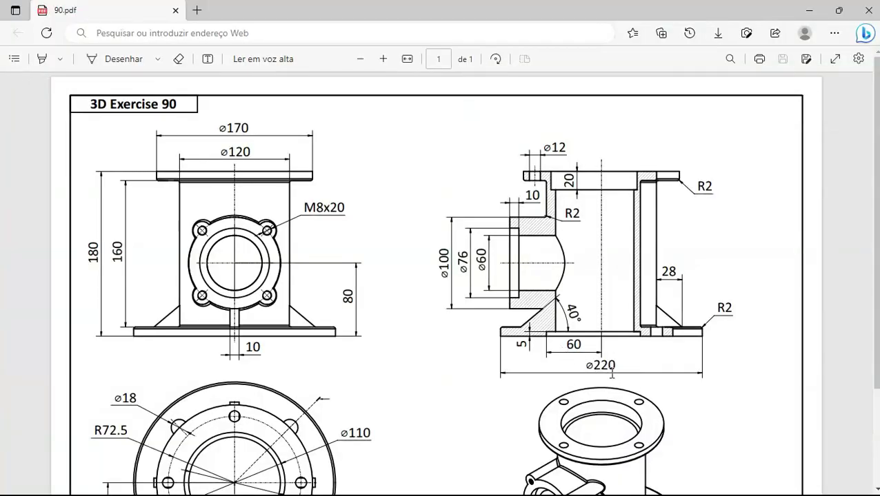
pyautogui.hotkey('alt', 'Tab')
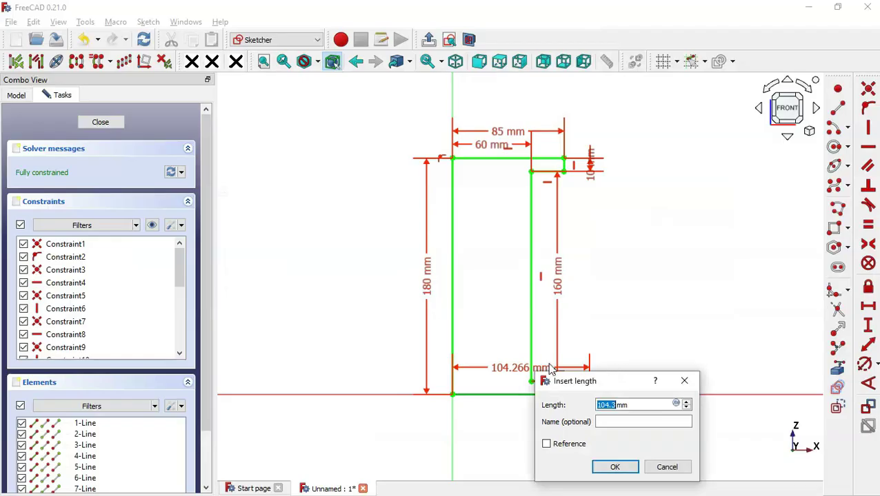
pyautogui.write('220/2')
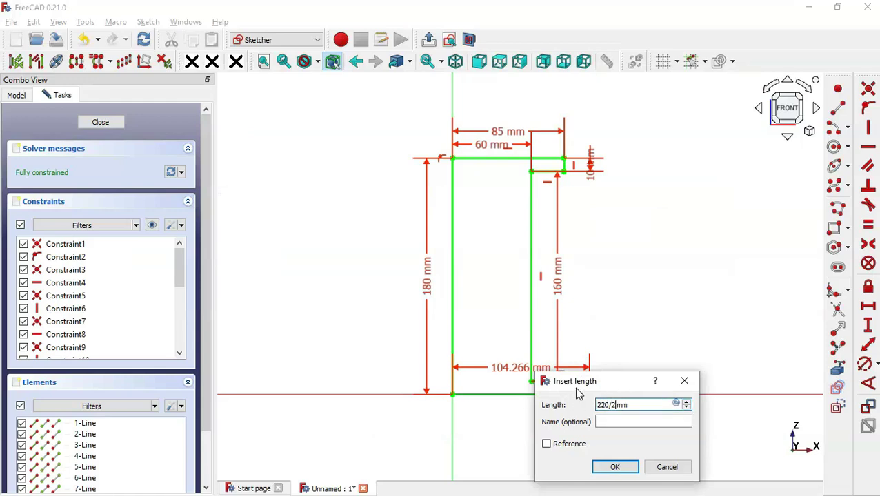
pyautogui.press('Return')
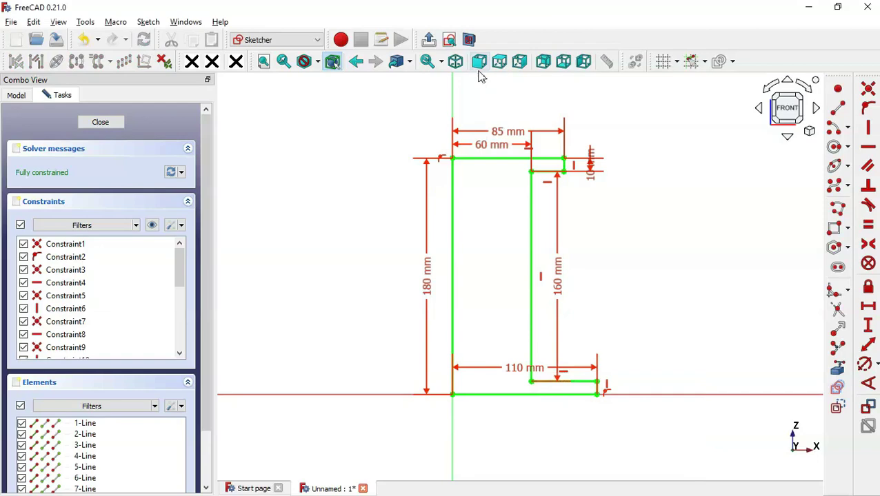
# Step: Close the sketch and revolve the profile 360° about the vertical sketch axis to form the flanged body
pyautogui.click(429, 39)
pyautogui.press('v')
pyautogui.press('f')
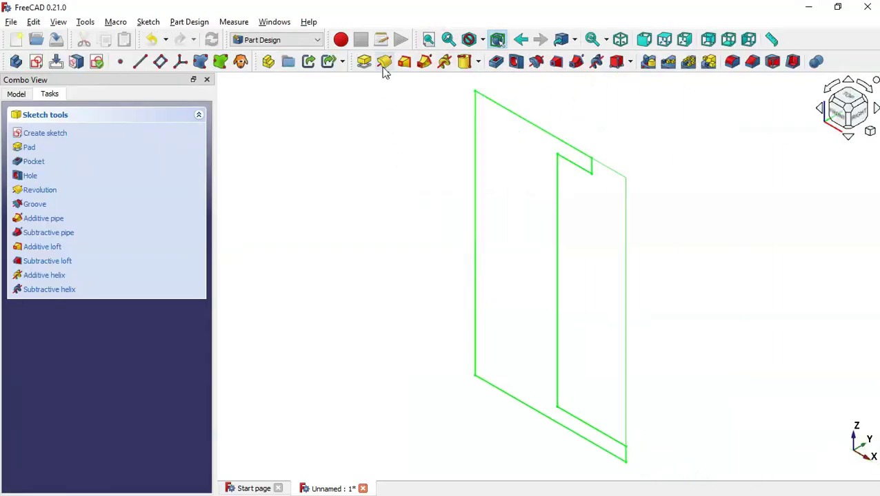
pyautogui.click(383, 64)
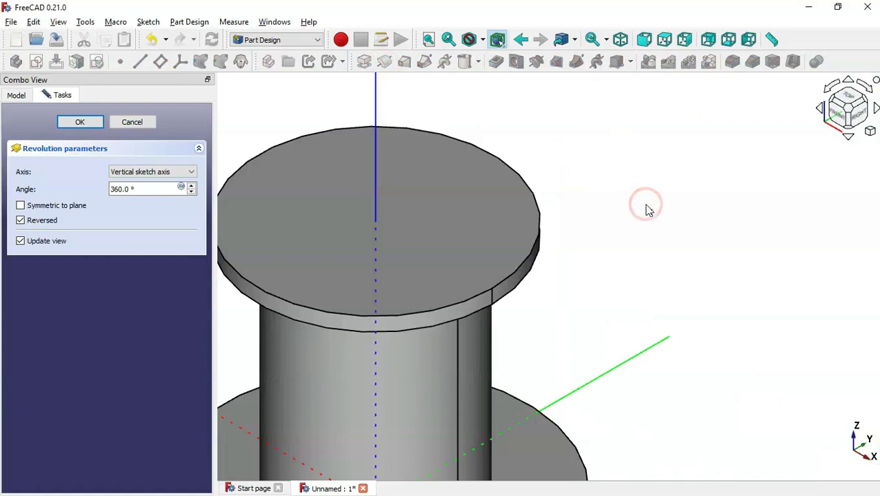
pyautogui.press('v')
pyautogui.press('f')
pyautogui.scroll(2, 571, 222)
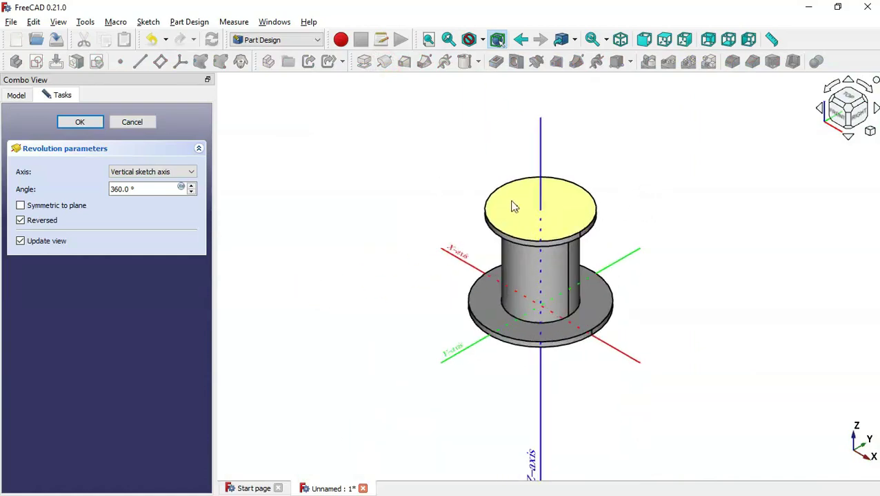
pyautogui.click(81, 124)
pyautogui.click(430, 297)
# Step: Fillet the base flange's upper face, the cylindrical wall and the top flange's underside with a 2 mm radius, following the PDF drawing
pyautogui.hotkey('alt', 'Tab')
pyautogui.scroll(-2, 565, 277)
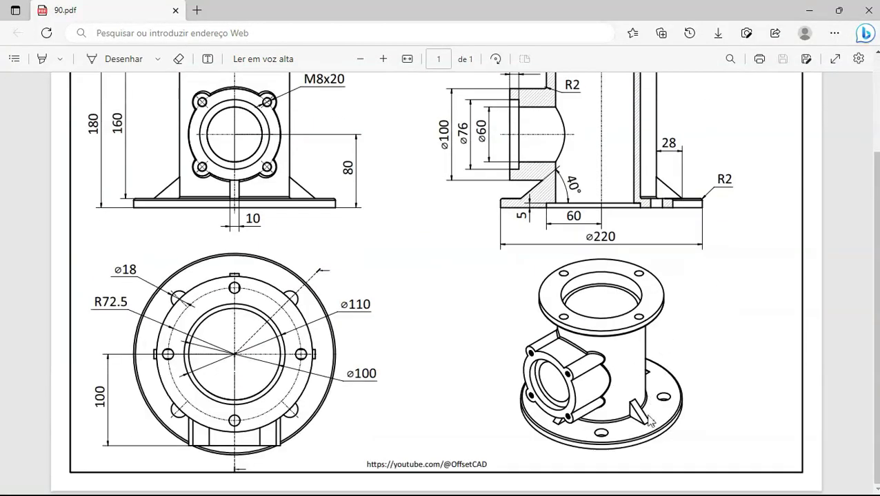
pyautogui.scroll(2, 655, 245)
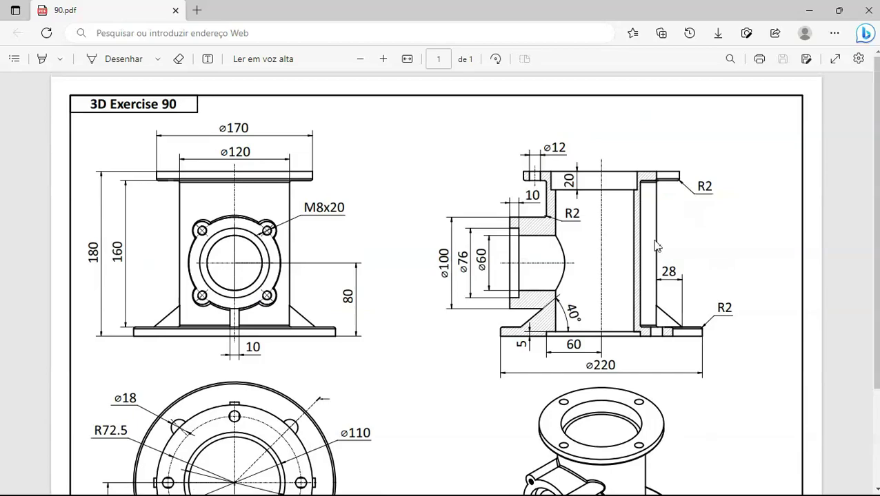
pyautogui.hotkey('alt', 'Tab')
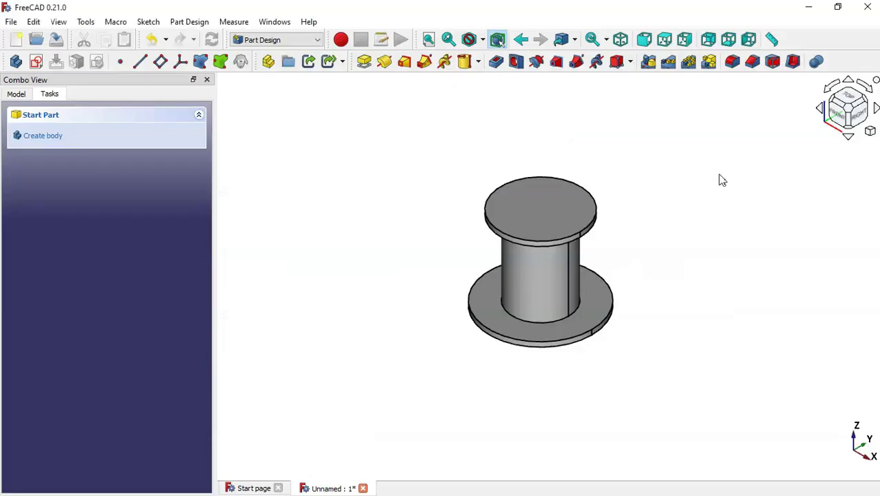
pyautogui.scroll(1, 647, 274)
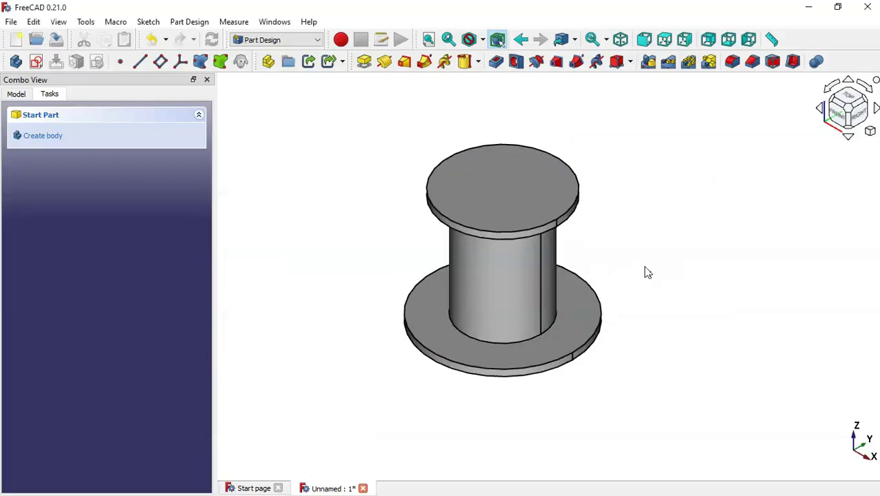
pyautogui.click(569, 330)
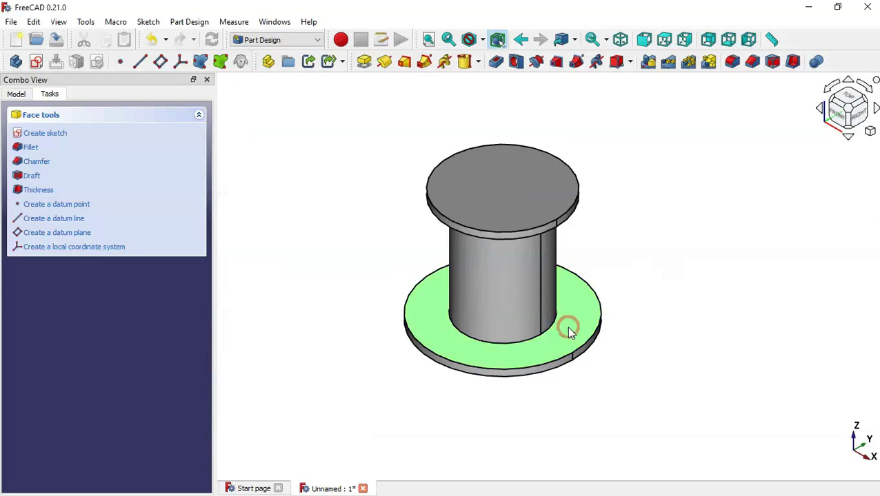
pyautogui.keyDown('ctrl'); pyautogui.click(503, 296); pyautogui.keyUp('ctrl')
pyautogui.moveTo(629, 381); pyautogui.dragTo(542, 165, button='middle')
pyautogui.keyDown('ctrl'); pyautogui.click(541, 163); pyautogui.keyUp('ctrl')
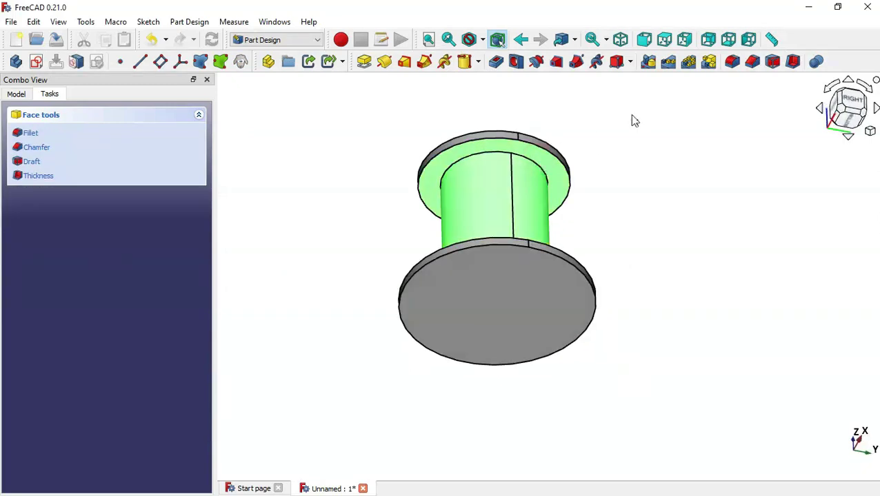
pyautogui.click(732, 62)
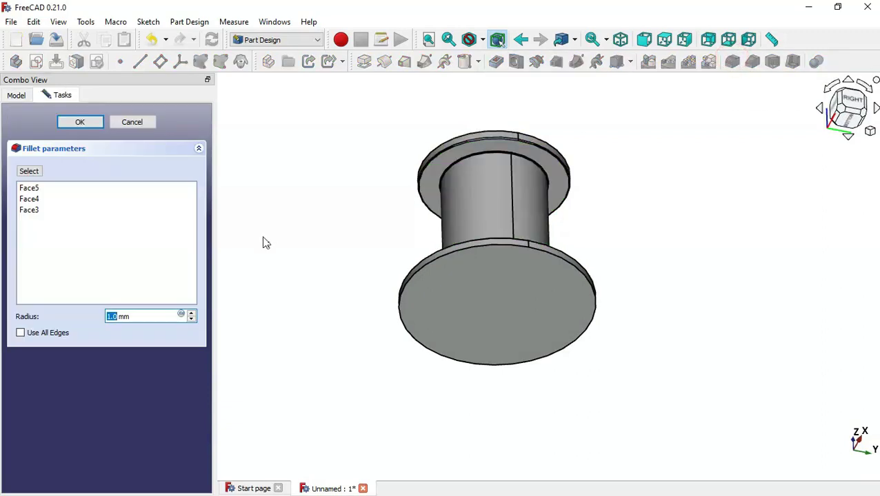
pyautogui.tripleClick(148, 315)
pyautogui.write('2')
pyautogui.click(80, 122)
pyautogui.click(361, 226)
pyautogui.press('0')
# Step: Start an additive cylinder for the side port shown in the PDF drawing and attach it to the XZ plane
pyautogui.hotkey('alt', 'Tab')
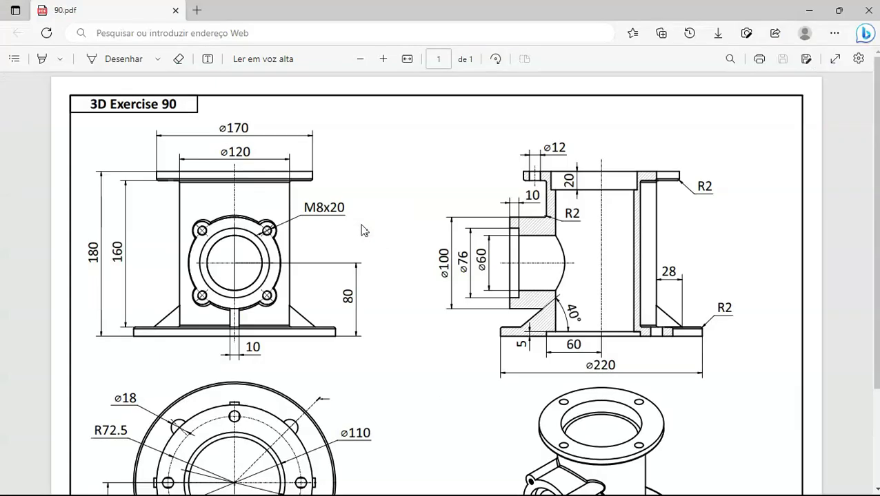
pyautogui.scroll(-2, 458, 230)
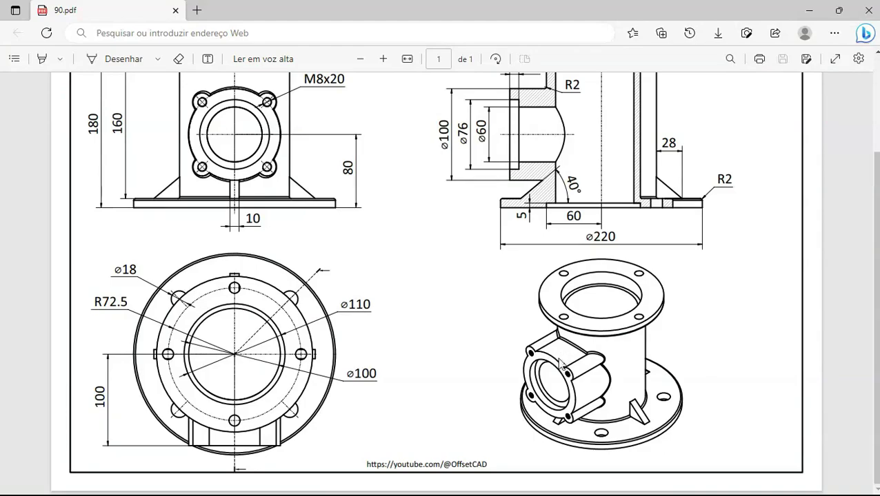
pyautogui.scroll(2, 564, 362)
pyautogui.hotkey('alt', 'Tab')
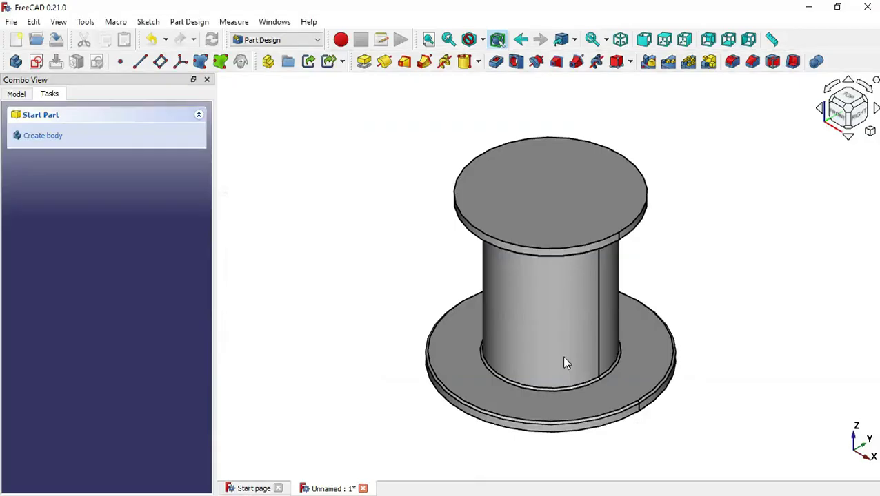
pyautogui.click(479, 62)
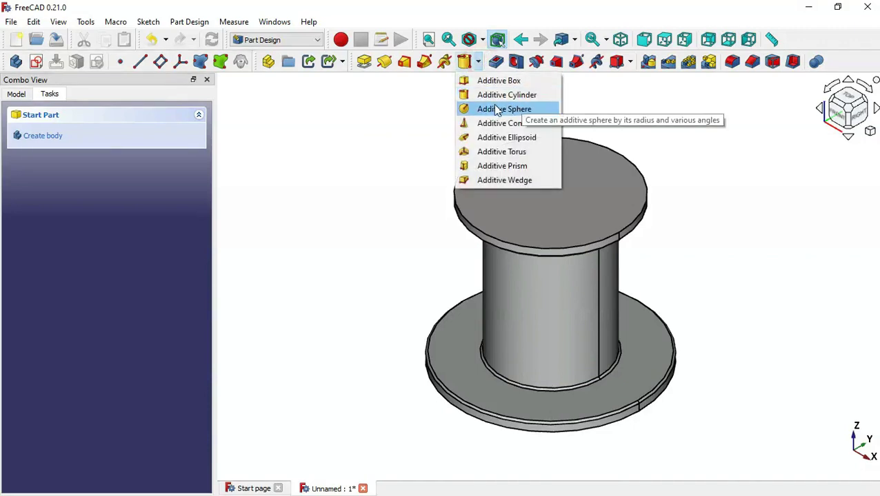
pyautogui.click(526, 95)
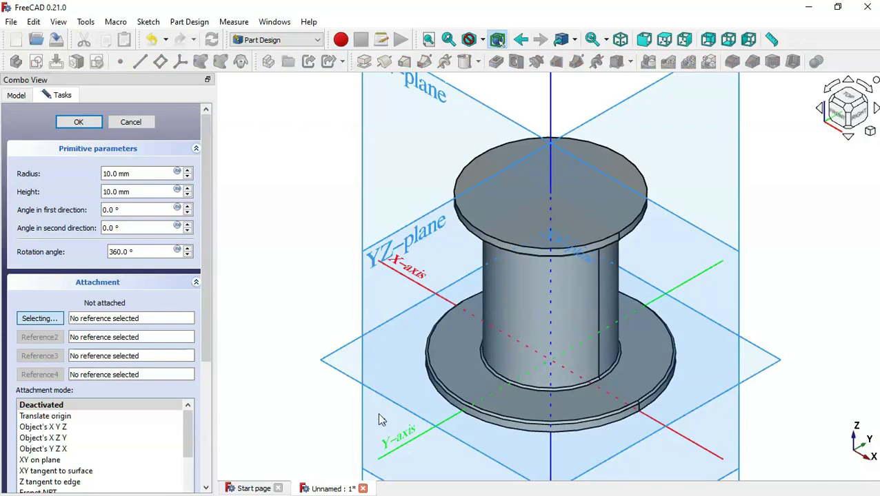
pyautogui.scroll(-1, 381, 419)
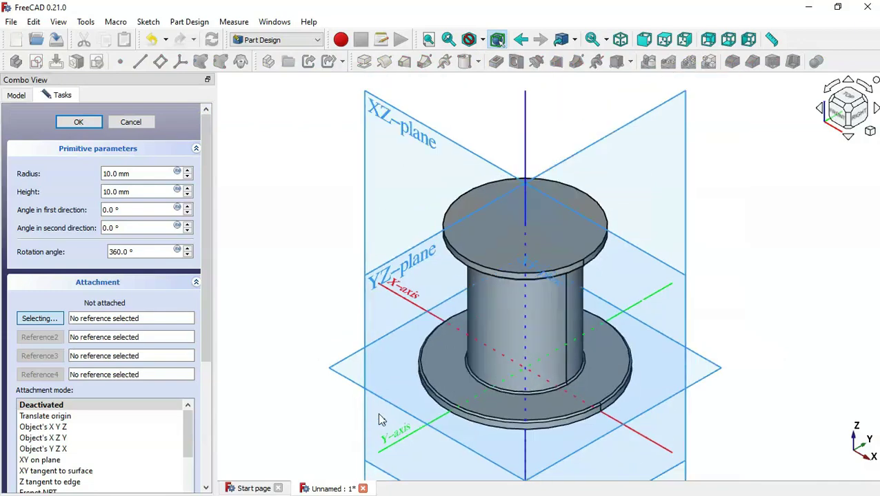
pyautogui.click(408, 129)
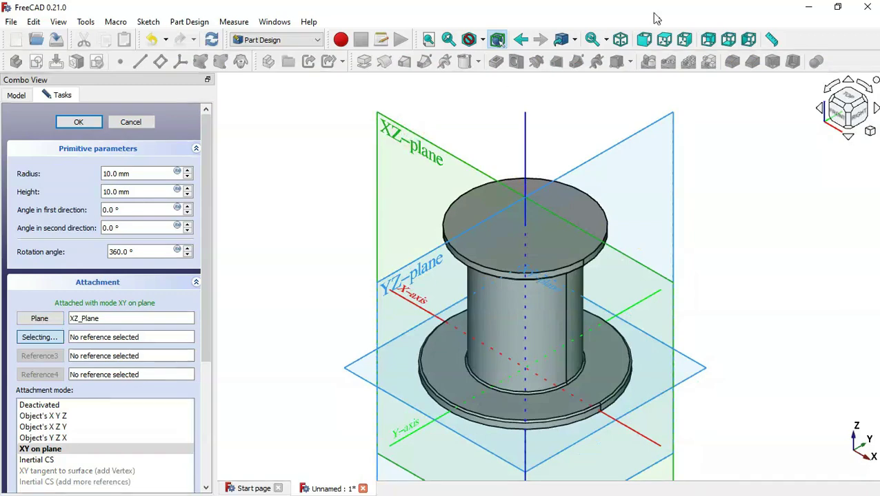
# Step: Set the side port cylinder's radius to 50 mm and its height to 100 mm, according to the PDF drawing
pyautogui.click(685, 40)
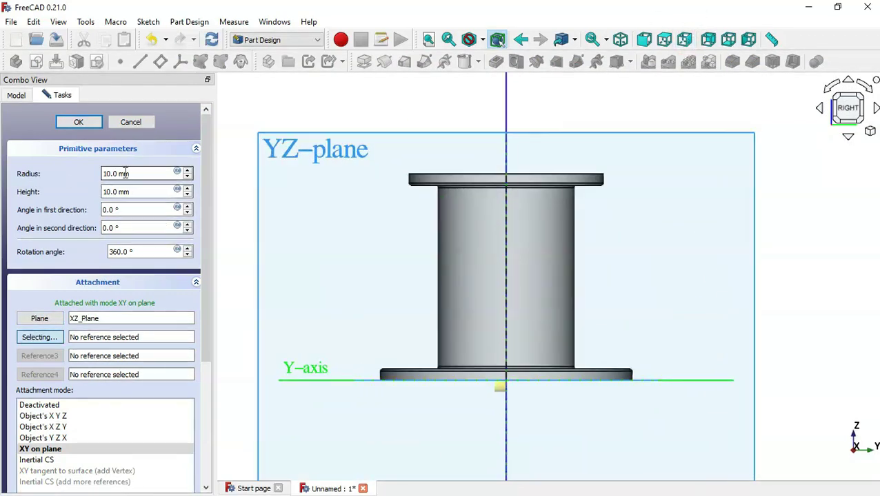
pyautogui.hotkey('alt', 'Tab')
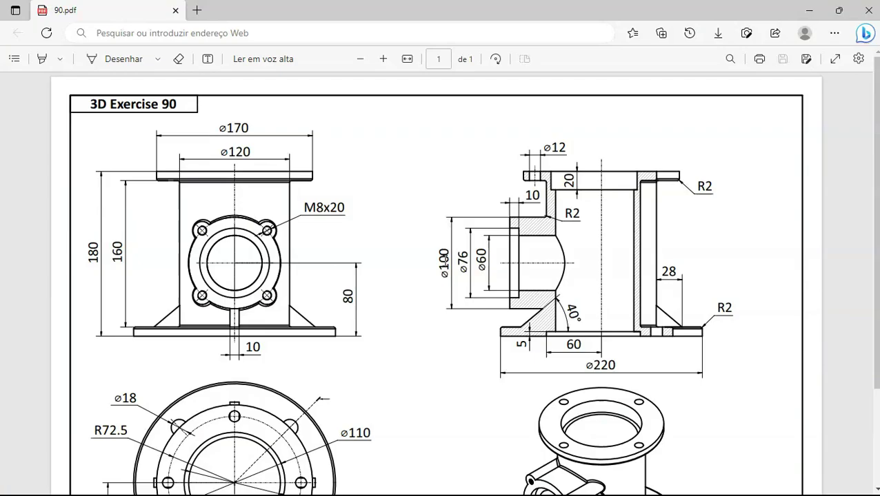
pyautogui.hotkey('alt', 'Tab')
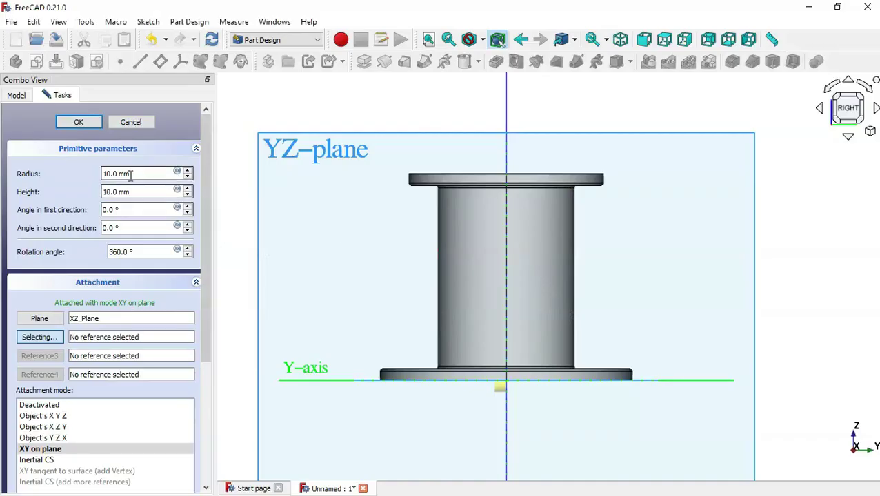
pyautogui.moveTo(134, 174); pyautogui.dragTo(81, 166)
pyautogui.write('5')
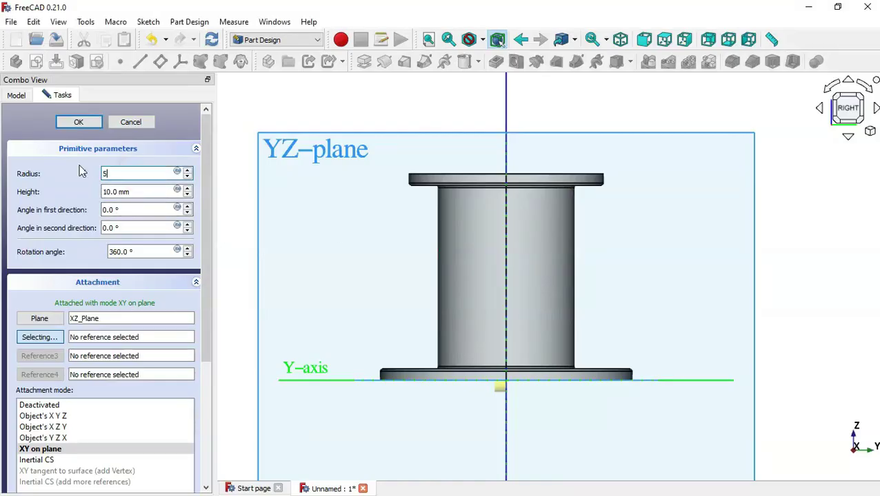
pyautogui.moveTo(132, 192); pyautogui.dragTo(104, 193)
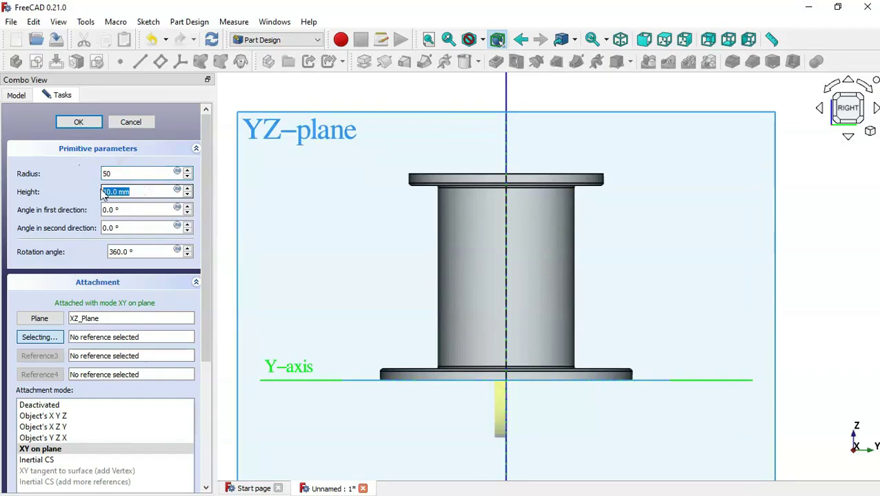
pyautogui.hotkey('alt', 'Tab')
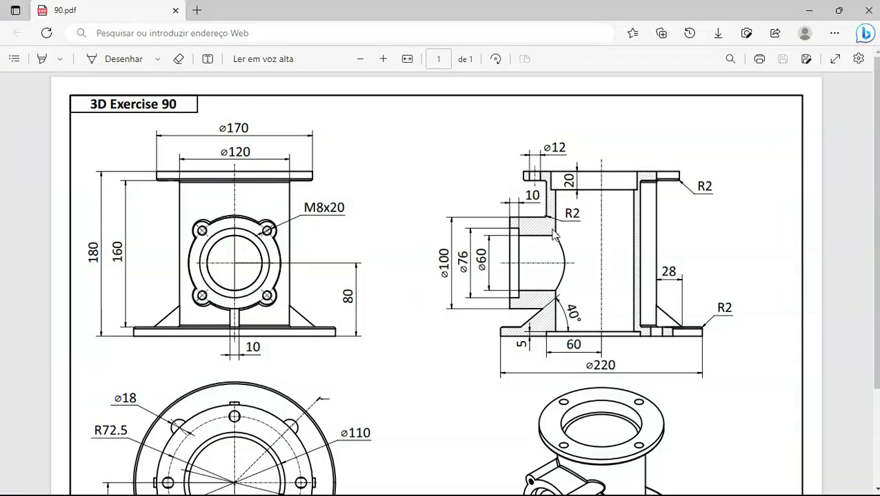
pyautogui.scroll(-2, 553, 235)
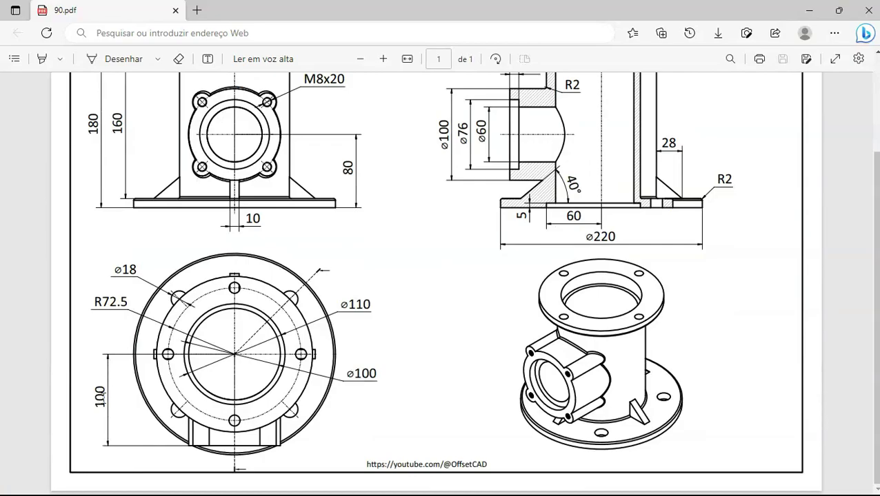
pyautogui.hotkey('alt', 'Tab')
pyautogui.write('100')
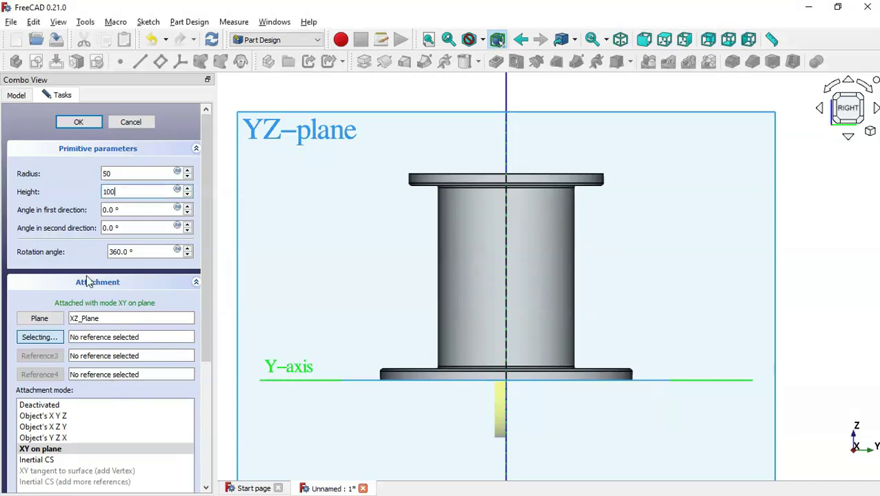
# Step: Offset the side port cylinder 80 mm in its local y-direction, matching the port's centre height in the PDF drawing
pyautogui.moveTo(209, 251); pyautogui.dragTo(212, 408)
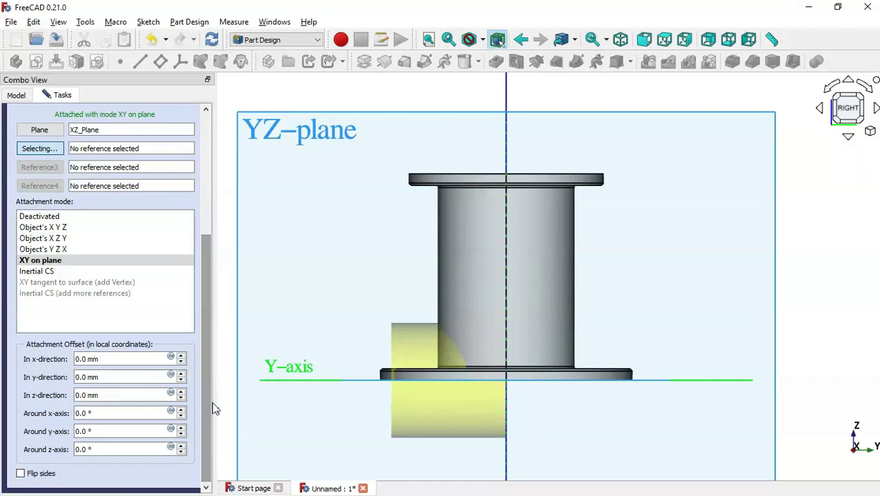
pyautogui.hotkey('alt', 'Tab')
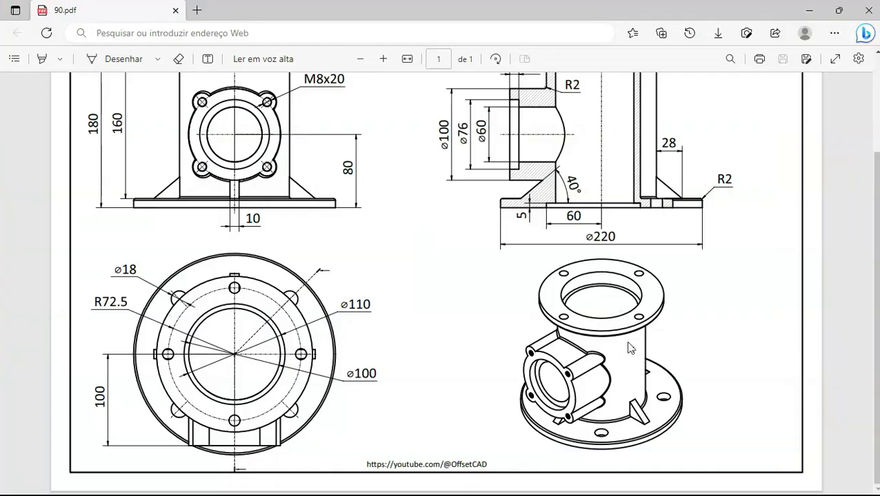
pyautogui.scroll(2, 628, 348)
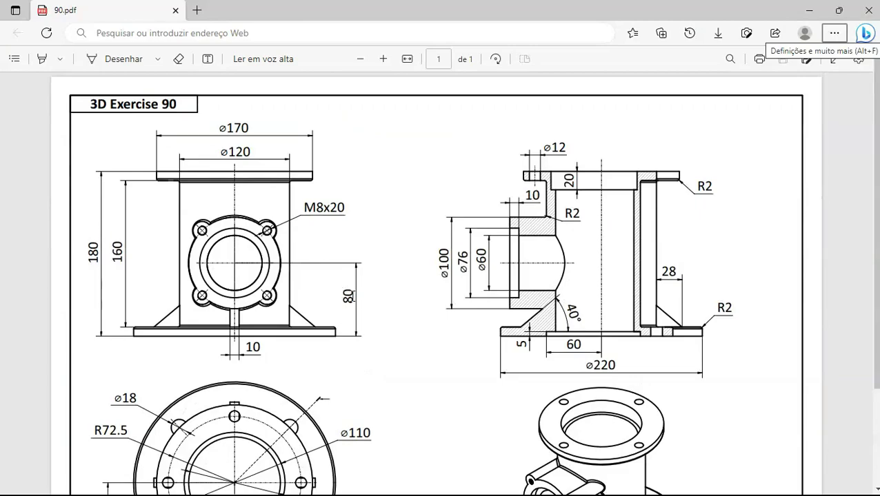
pyautogui.hotkey('alt', 'Tab')
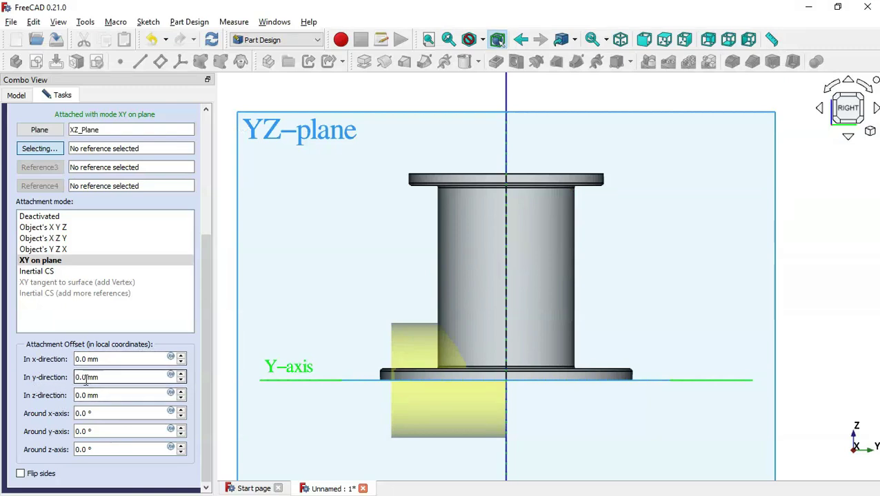
pyautogui.tripleClick(118, 377)
pyautogui.write('80')
pyautogui.hotkey('alt', 'Tab')
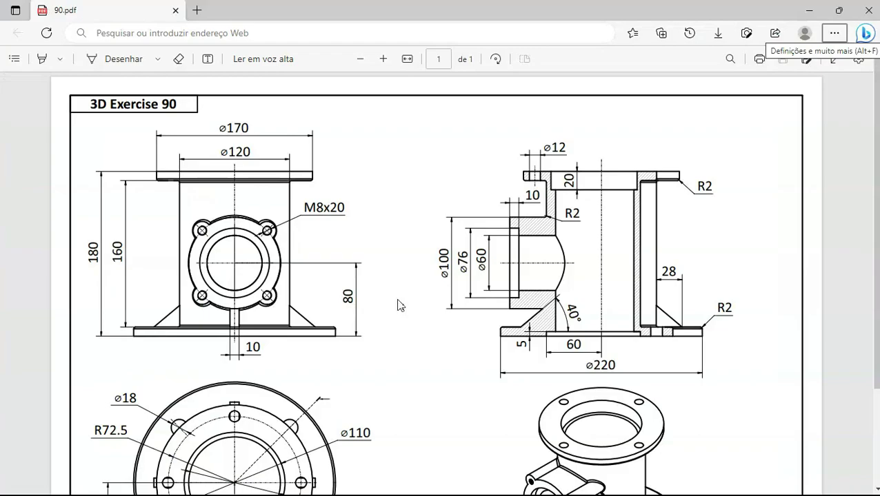
pyautogui.hotkey('alt', 'Tab')
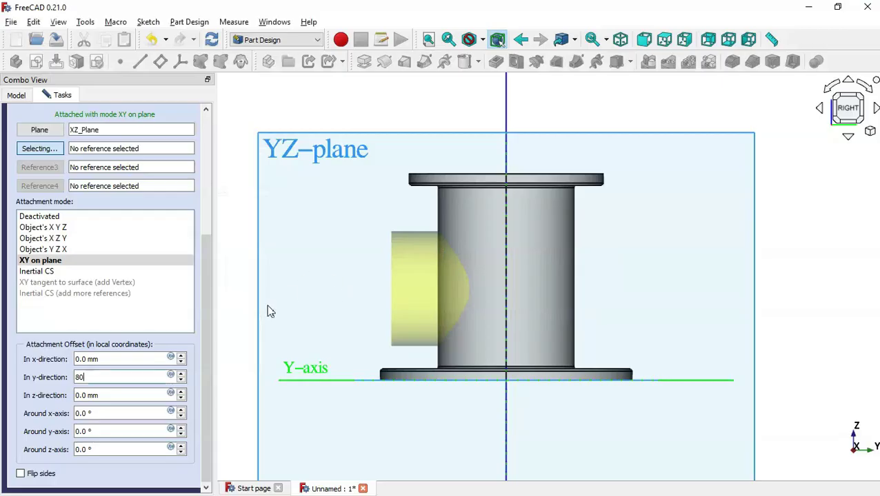
# Step: Confirm the side port cylinder, show the model isometrically and check the port's shape in the PDF drawing
pyautogui.moveTo(206, 311); pyautogui.dragTo(198, 199)
pyautogui.click(78, 117)
pyautogui.click(338, 264)
pyautogui.press('0')
pyautogui.hotkey('alt', 'Tab')
pyautogui.scroll(-2, 734, 288)
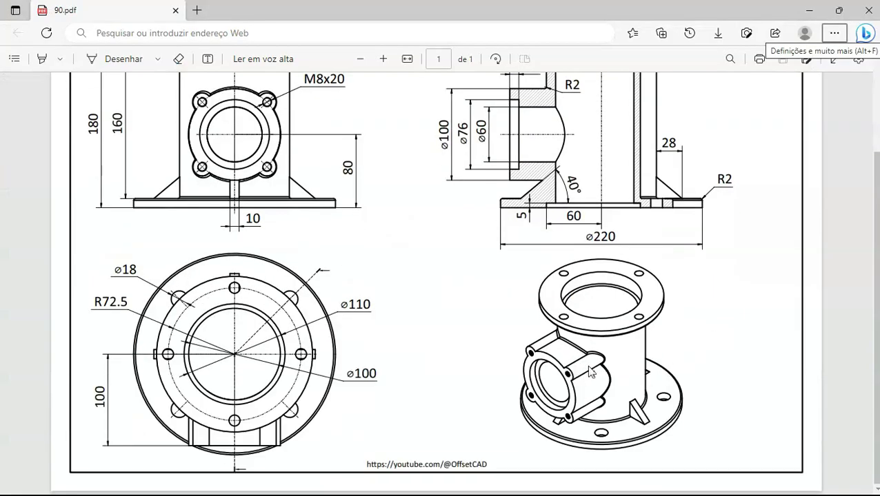
pyautogui.hotkey('alt', 'Tab')
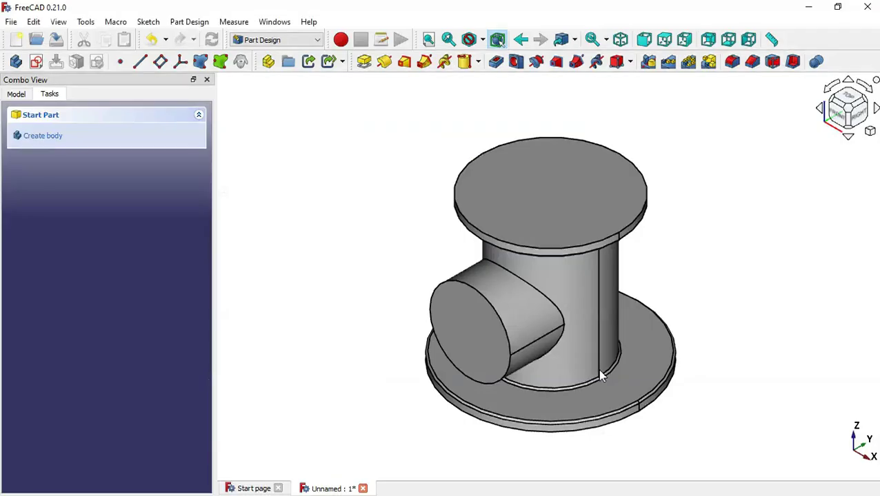
# Step: Create a sketch on the side port's end face and project its circular edge as external geometry
pyautogui.click(462, 331)
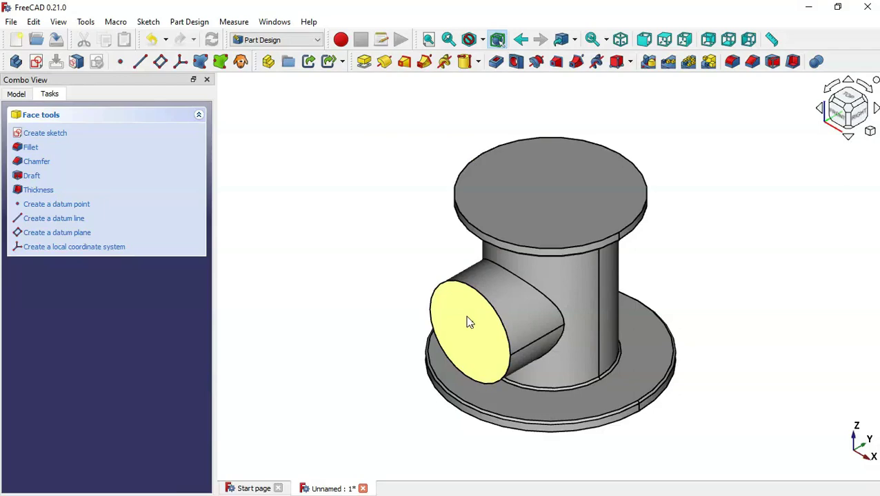
pyautogui.click(36, 62)
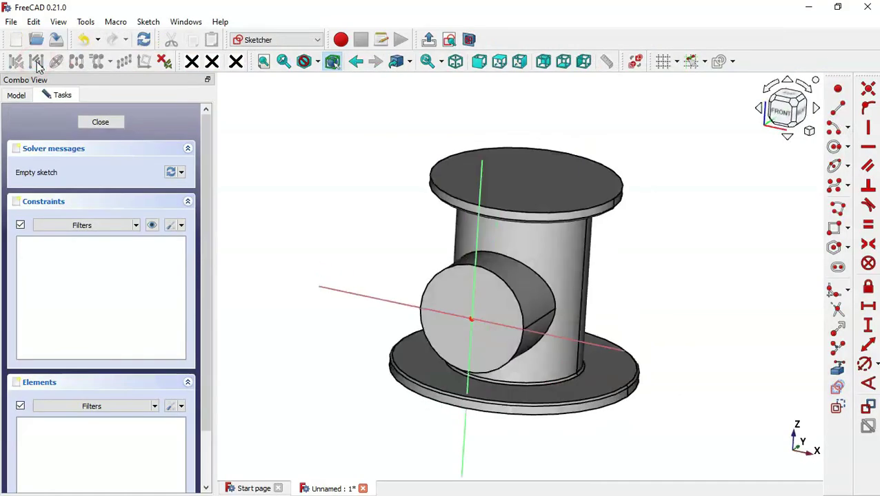
pyautogui.scroll(2, 600, 202)
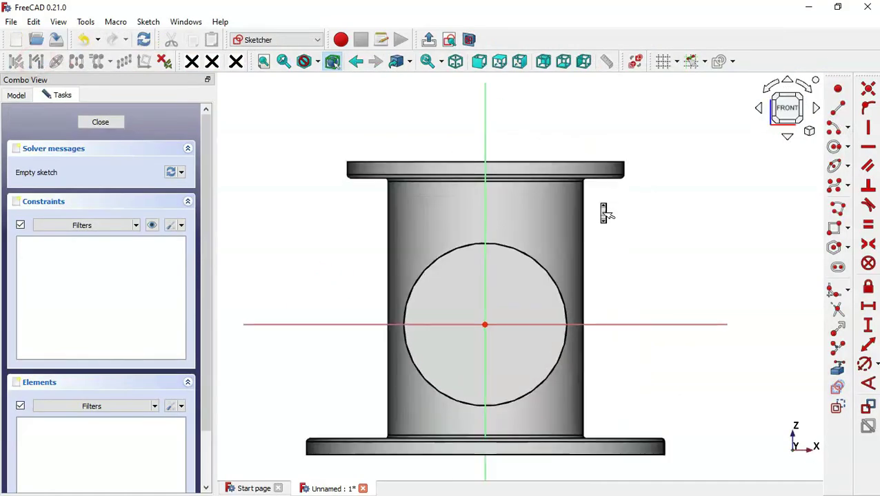
pyautogui.click(838, 370)
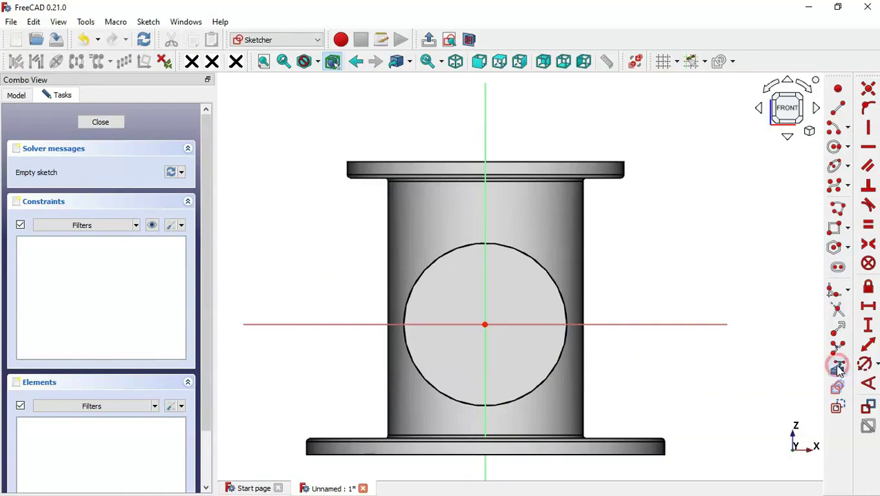
pyautogui.click(547, 275)
# Step: Following the PDF drawing, sketch a lug circle about 28 mm in diameter, centred on the upper right of the port's projected edge
pyautogui.hotkey('alt', 'Tab')
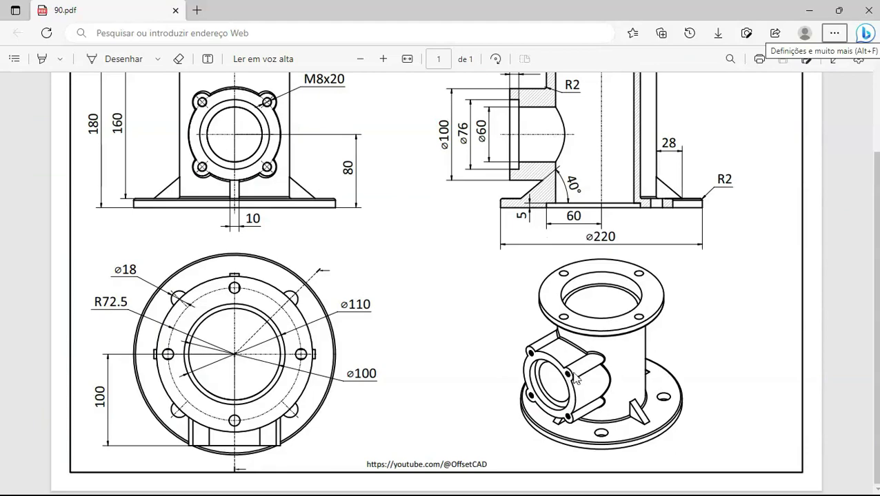
pyautogui.scroll(3, 393, 300)
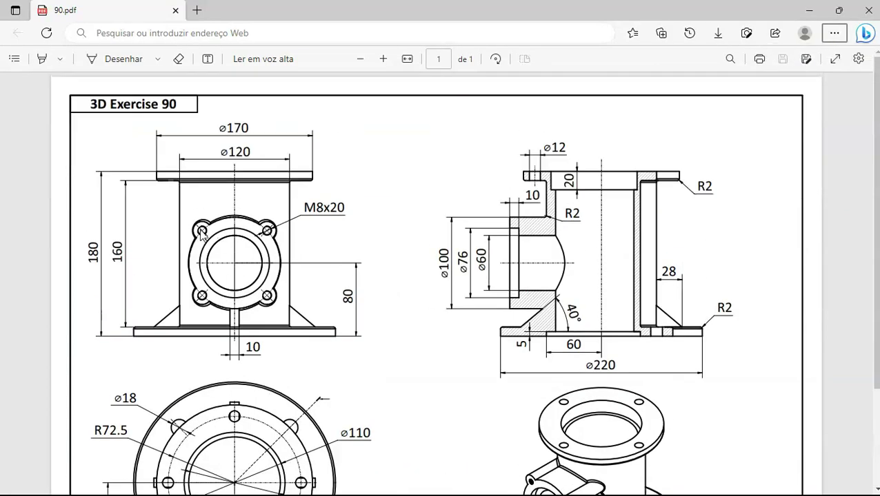
pyautogui.hotkey('alt', 'Tab')
pyautogui.click(837, 146)
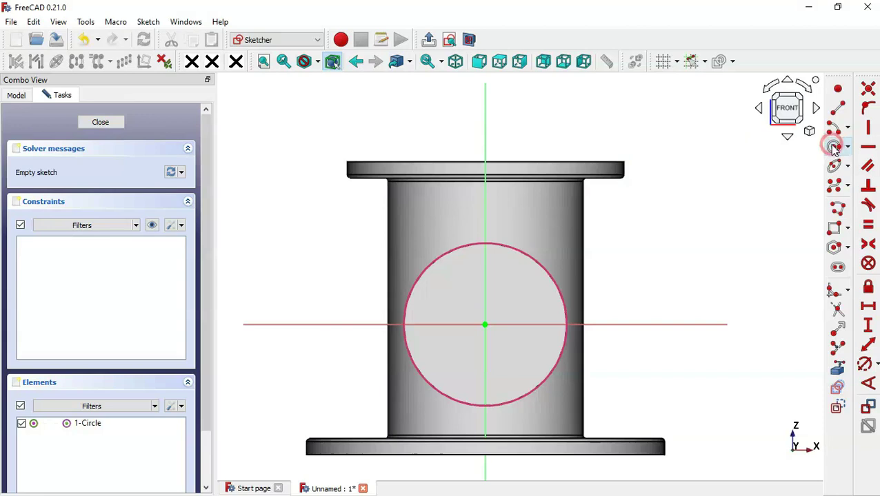
pyautogui.click(547, 273)
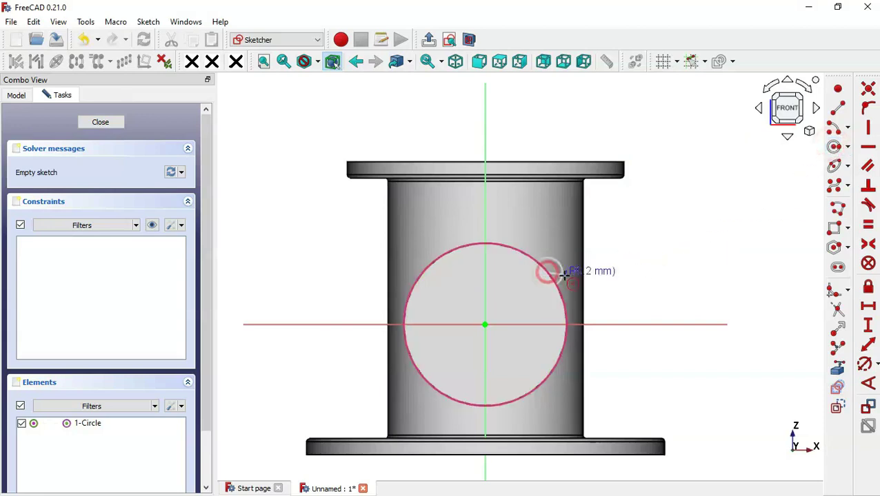
pyautogui.click(570, 276)
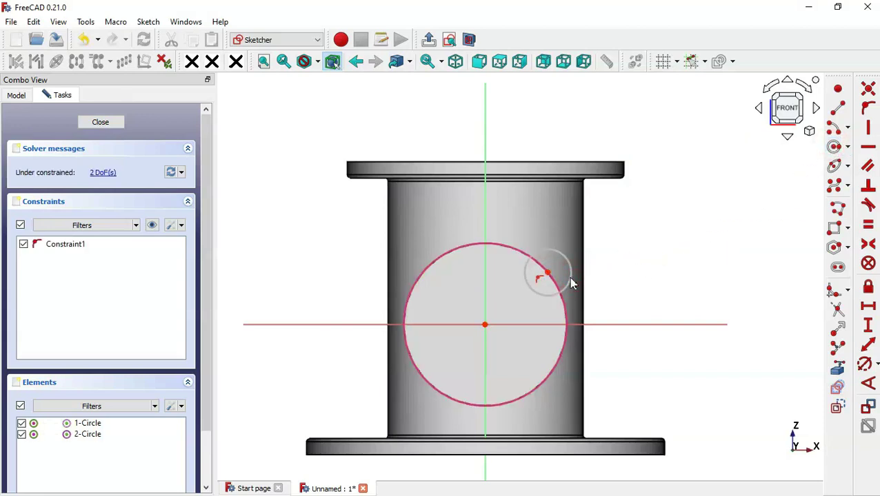
# Step: Draw a line from the port's centre to the lug circle's centre and turn it into construction geometry
pyautogui.click(838, 112)
pyautogui.click(484, 324)
pyautogui.click(546, 272)
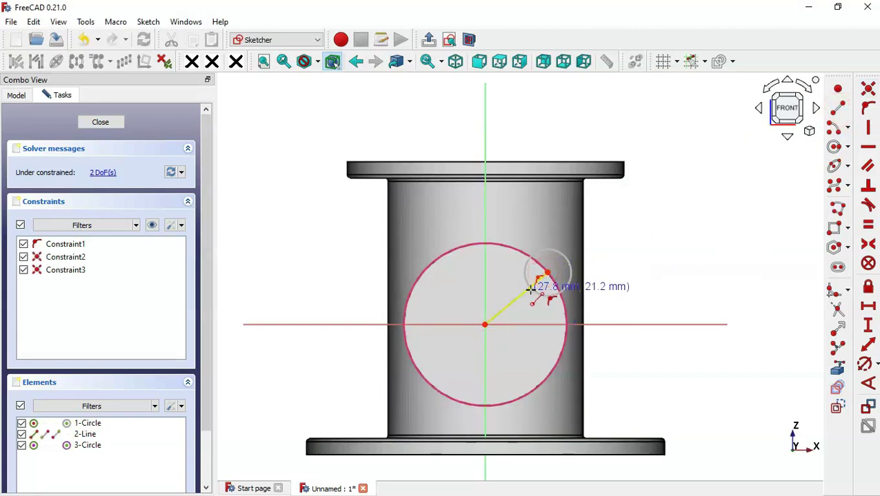
pyautogui.scroll(4, 540, 292)
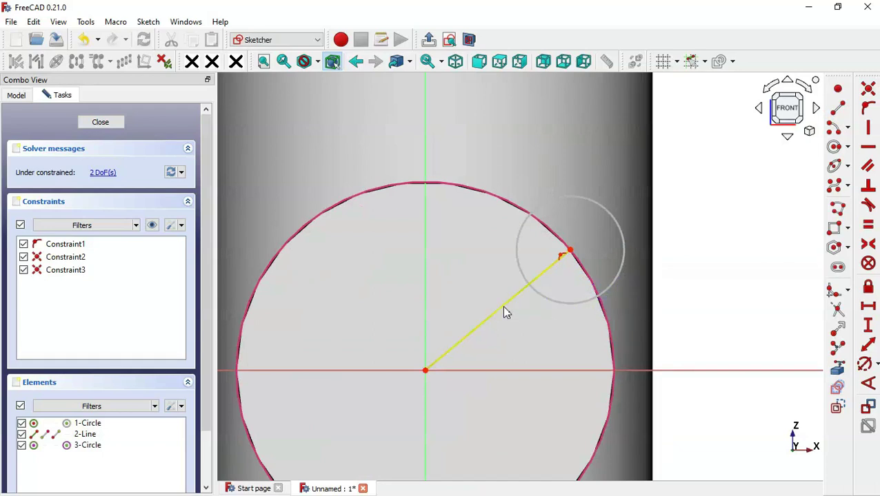
pyautogui.click(504, 306)
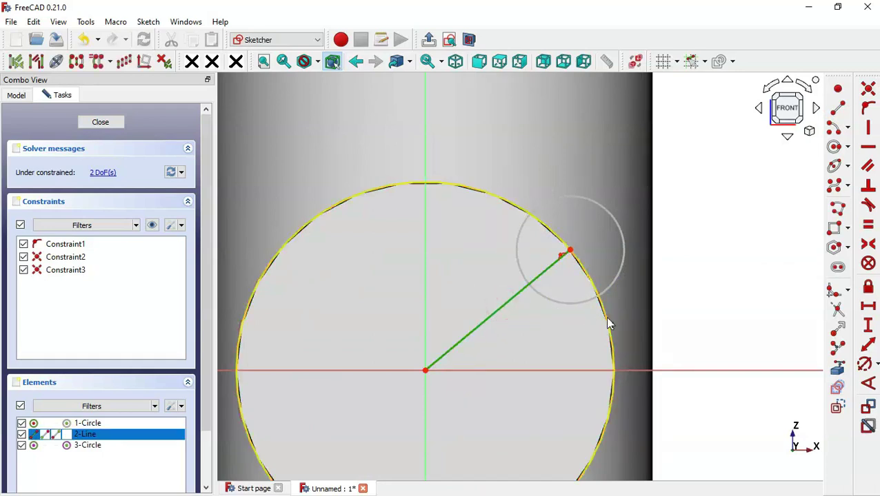
pyautogui.click(842, 411)
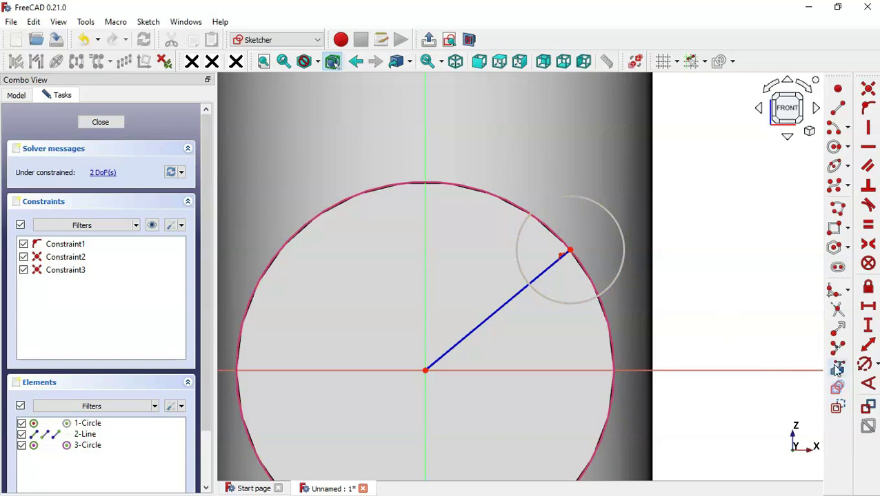
# Step: Constrain the lug circle's diameter to 20 mm after checking the port view in the PDF drawing
pyautogui.click(864, 370)
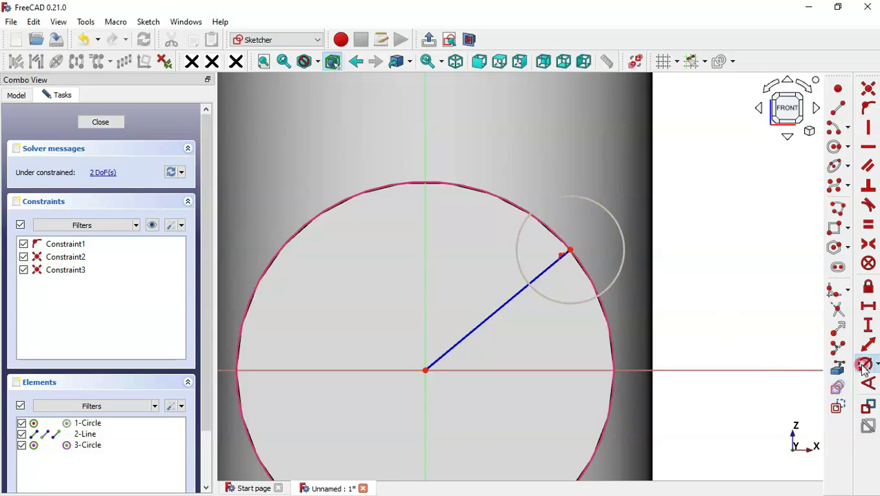
pyautogui.click(620, 227)
pyautogui.hotkey('alt', 'Tab')
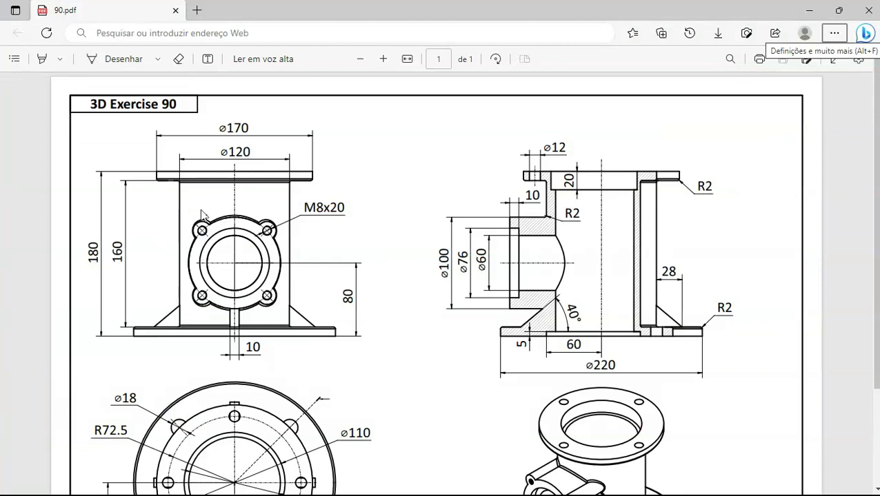
pyautogui.hotkey('alt', 'Tab')
pyautogui.write('20')
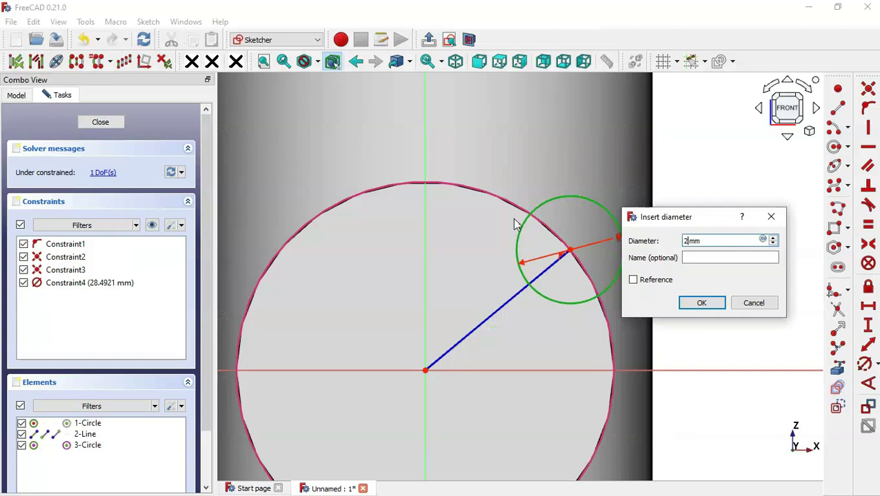
pyautogui.press('Return')
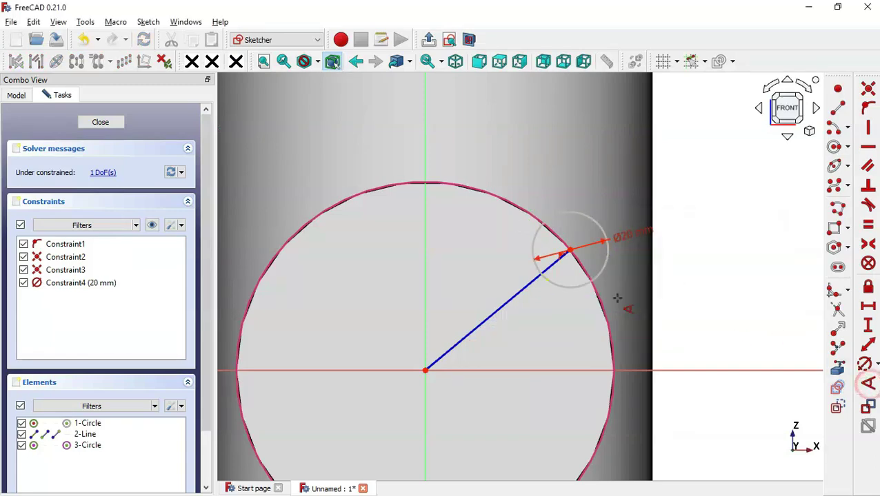
# Step: Set the angle between the construction line and the horizontal axis to 45° as in the PDF drawing, and close the sketch
pyautogui.hotkey('alt', 'Tab')
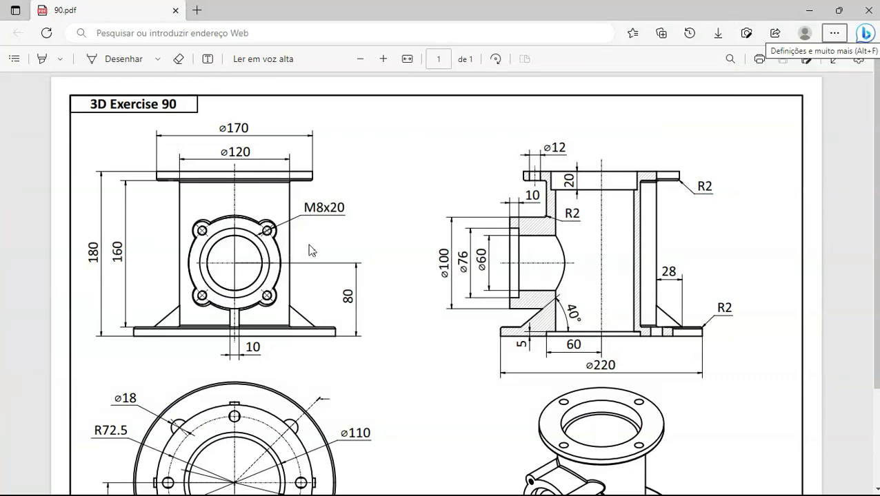
pyautogui.hotkey('alt', 'Tab')
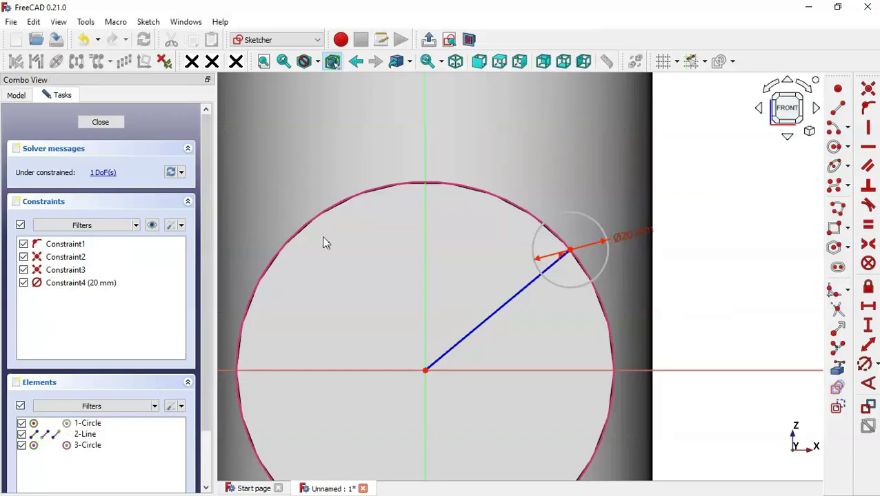
pyautogui.click(515, 294)
pyautogui.click(558, 370)
pyautogui.write('45')
pyautogui.press('Return')
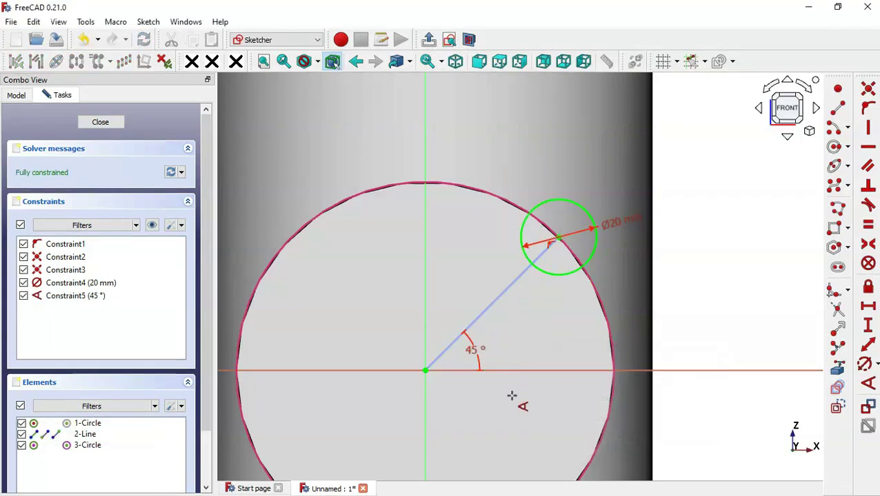
pyautogui.scroll(-2, 516, 406)
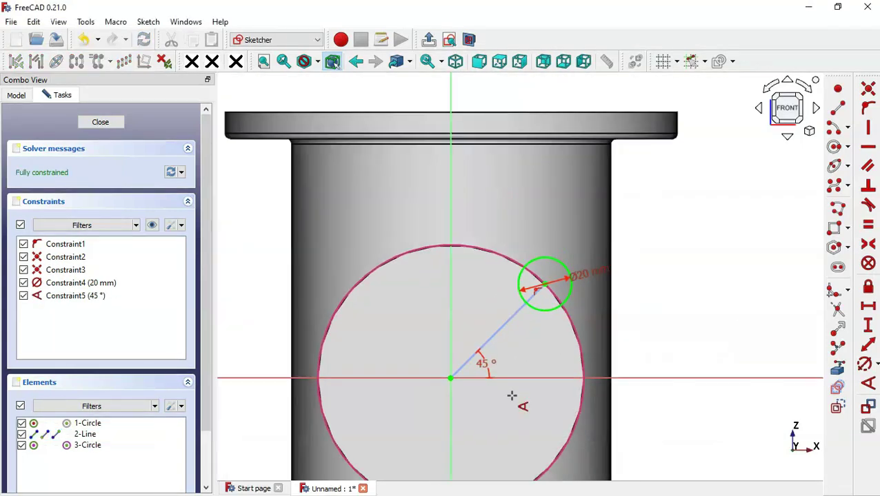
pyautogui.click(429, 40)
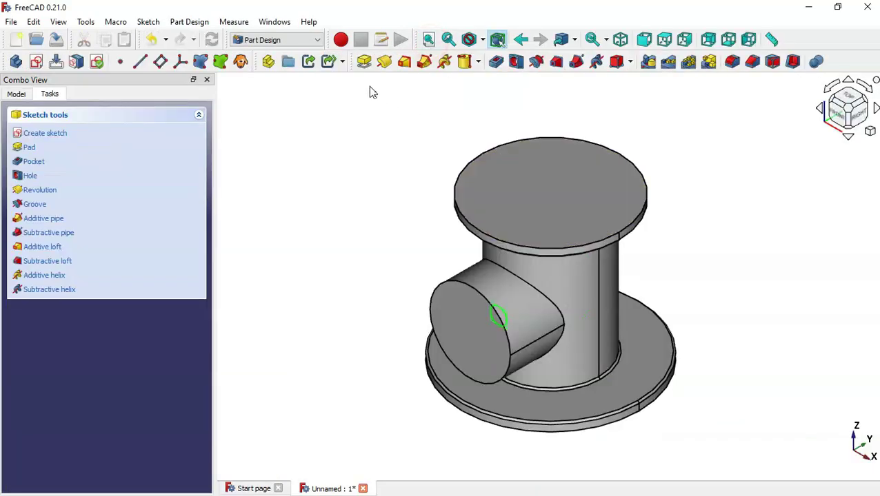
# Step: Pad the lug circle 100 mm in the reversed direction, into the main body
pyautogui.click(365, 62)
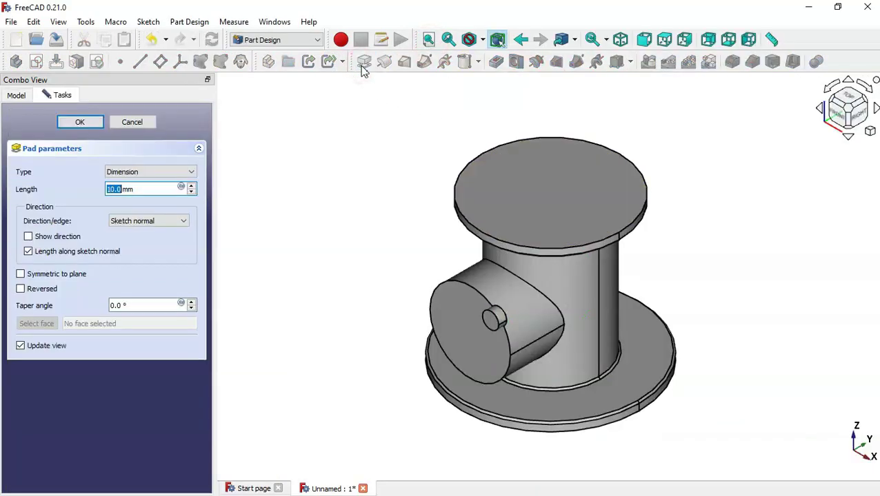
pyautogui.click(38, 290)
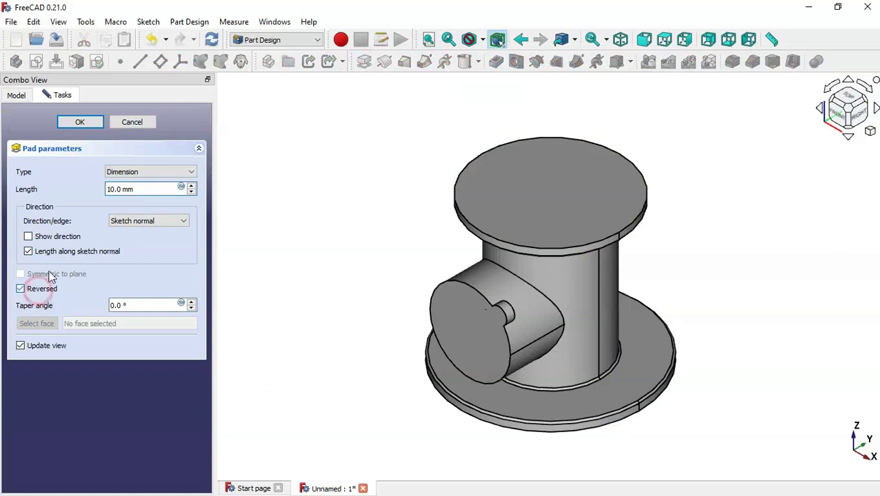
pyautogui.tripleClick(151, 189)
pyautogui.write('100')
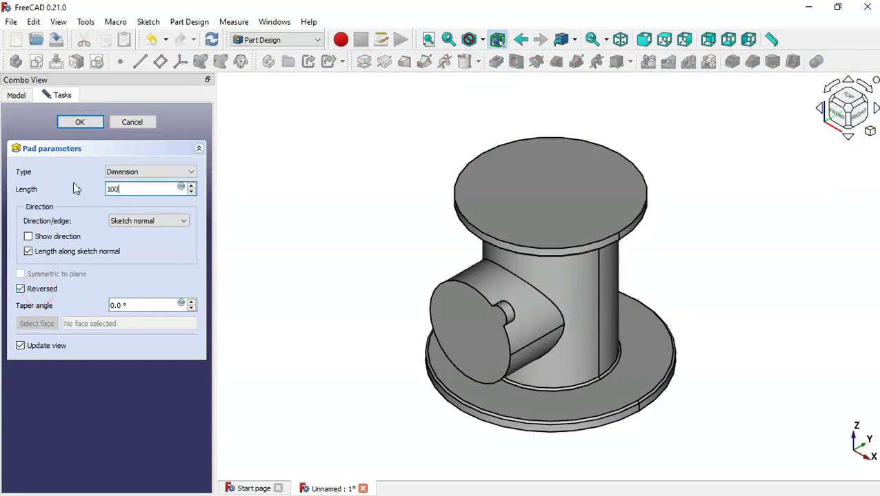
pyautogui.click(81, 123)
pyautogui.click(364, 255)
# Step: Polar-pattern the lug pad around the normal sketch axis with 4 occurrences over 360°, checking the lug layout against the PDF drawing
pyautogui.hotkey('alt', 'Tab')
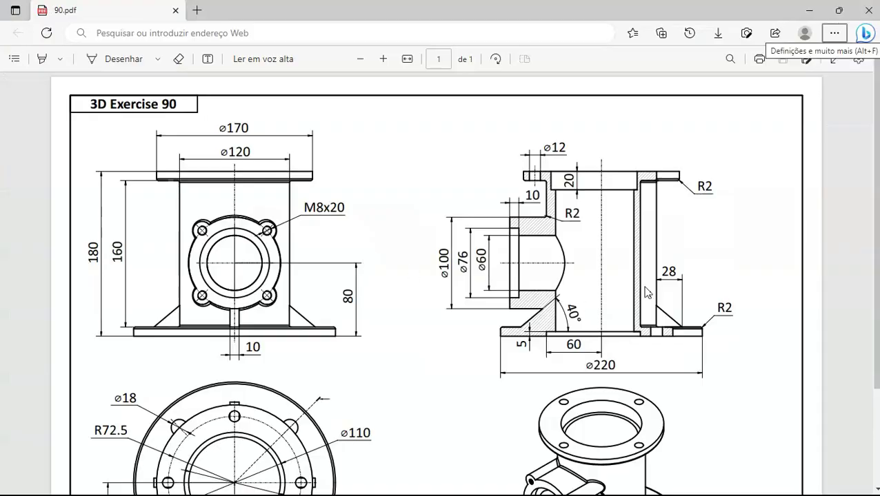
pyautogui.scroll(-3, 648, 293)
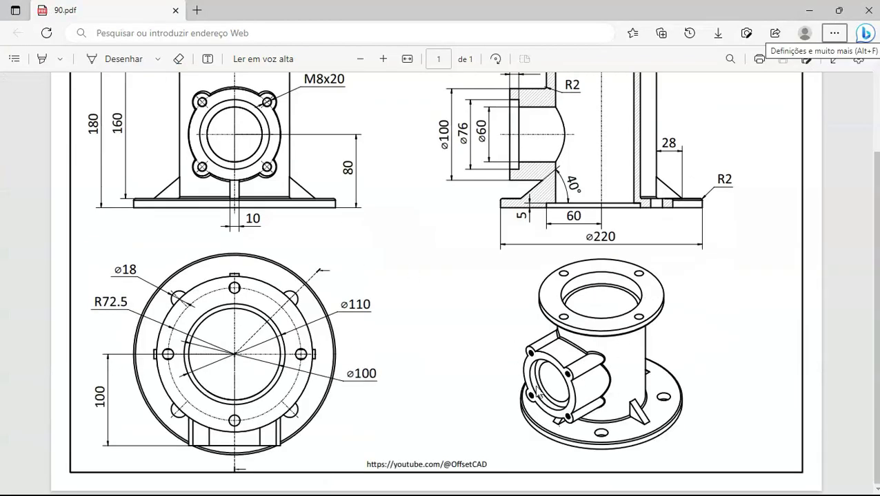
pyautogui.hotkey('alt', 'Tab')
pyautogui.click(352, 298)
pyautogui.click(15, 93)
pyautogui.click(61, 187)
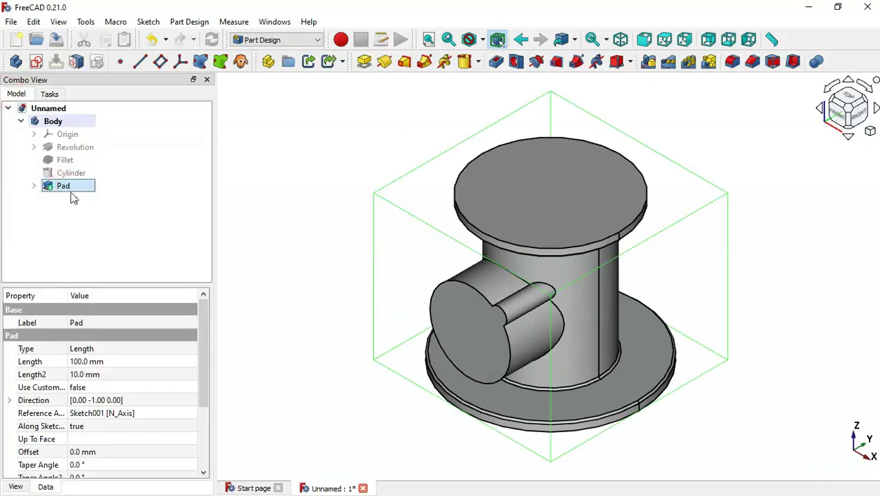
pyautogui.click(688, 61)
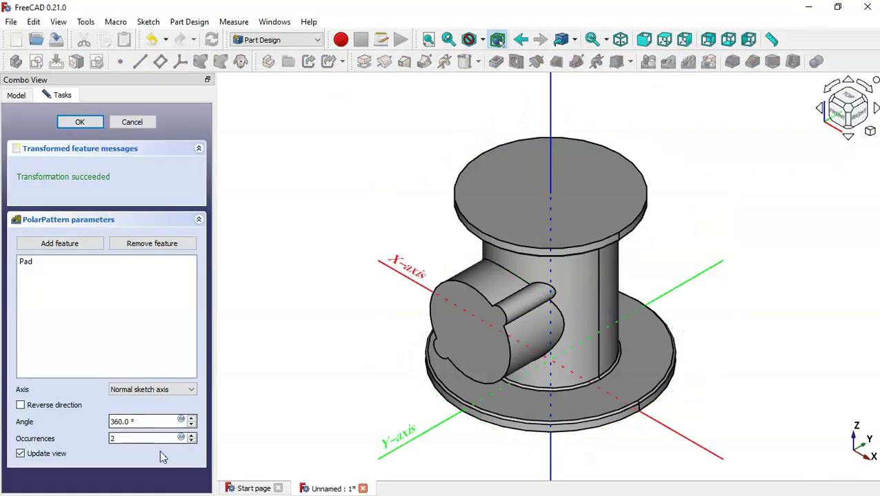
pyautogui.doubleClick(138, 441)
pyautogui.write('4')
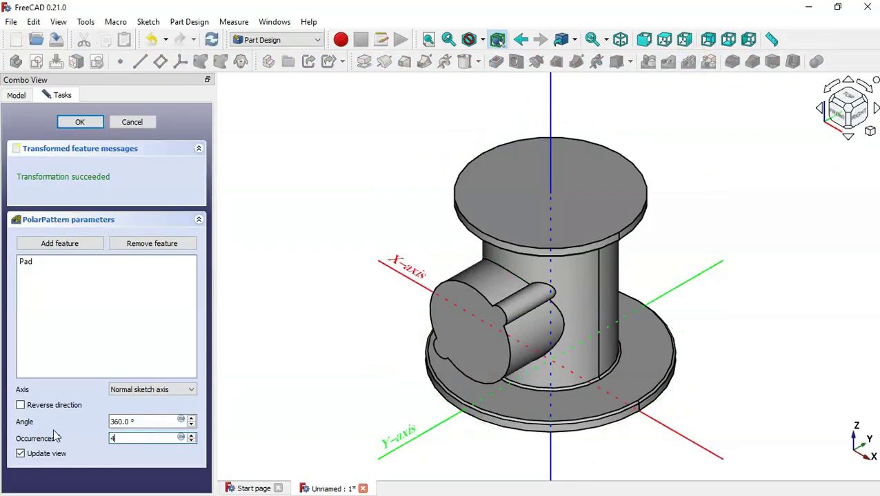
pyautogui.click(84, 126)
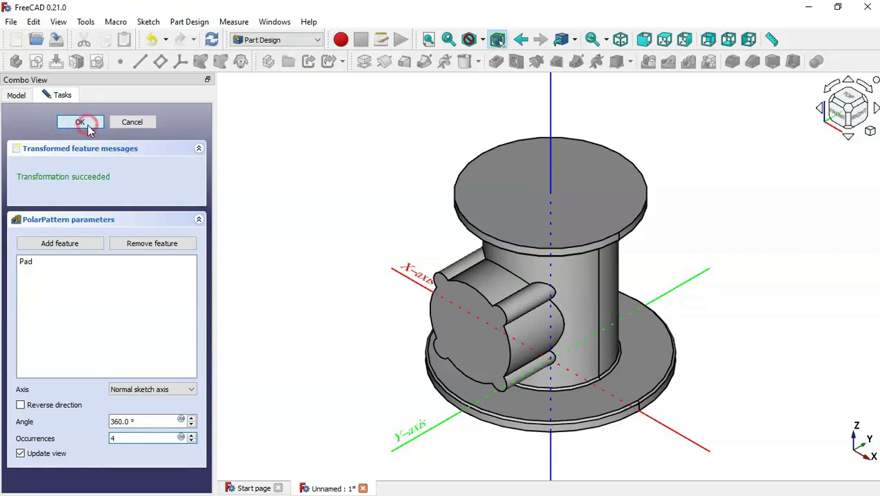
pyautogui.click(367, 237)
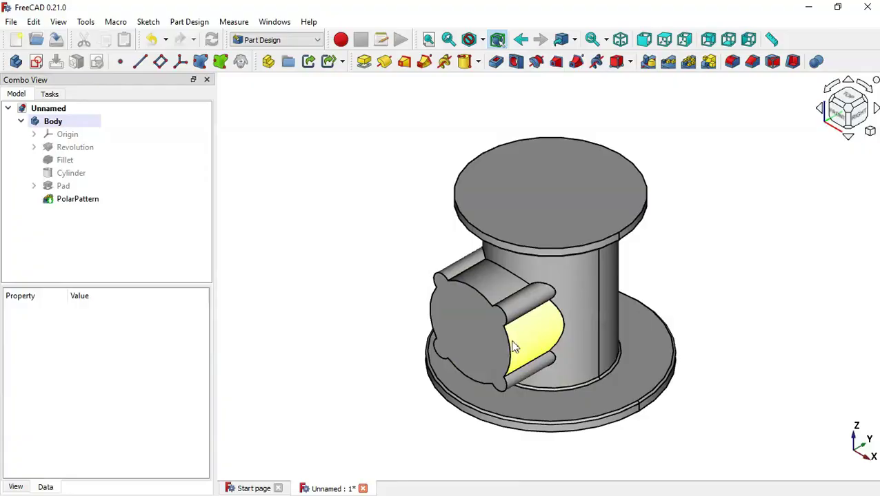
pyautogui.hotkey('alt', 'Tab')
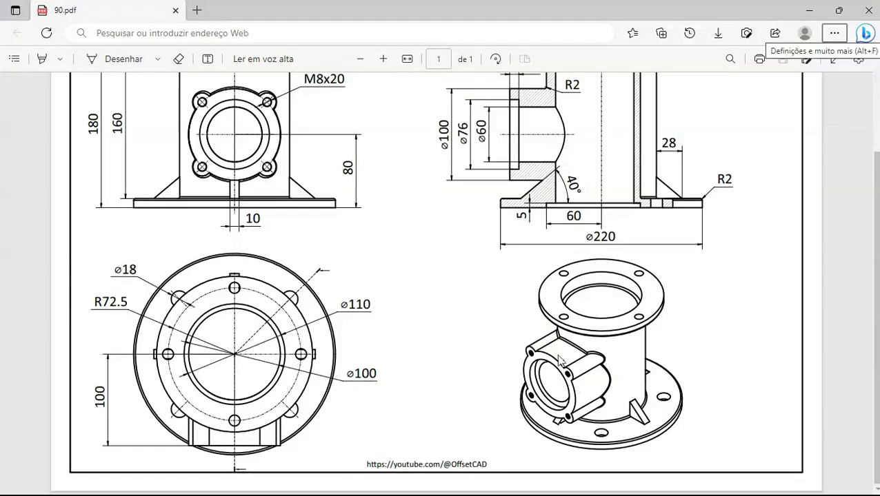
# Step: Start a fillet with a 2 mm radius on an edge where the side port meets the main cylinder, following the PDF drawing
pyautogui.scroll(3, 581, 350)
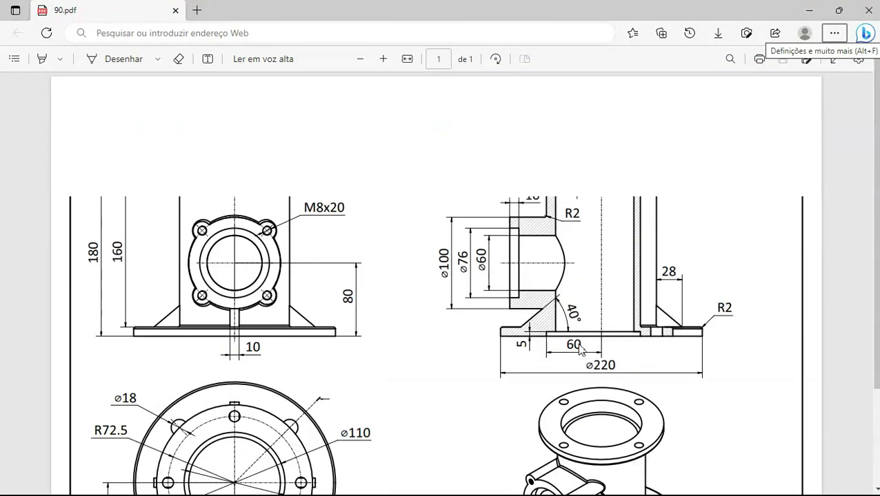
pyautogui.hotkey('alt', 'Tab')
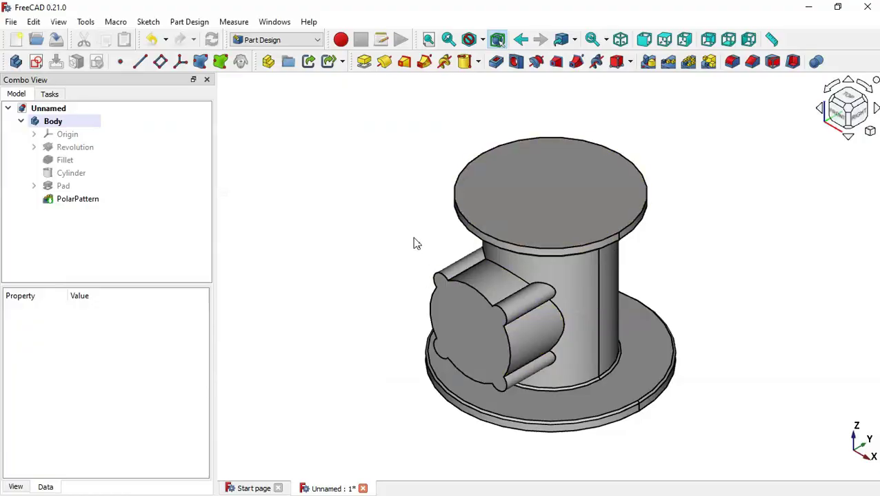
pyautogui.click(558, 310)
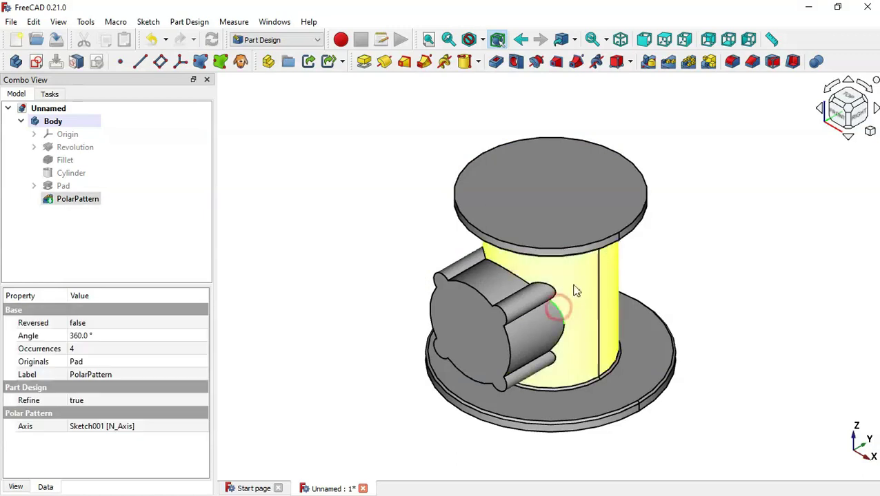
pyautogui.click(730, 64)
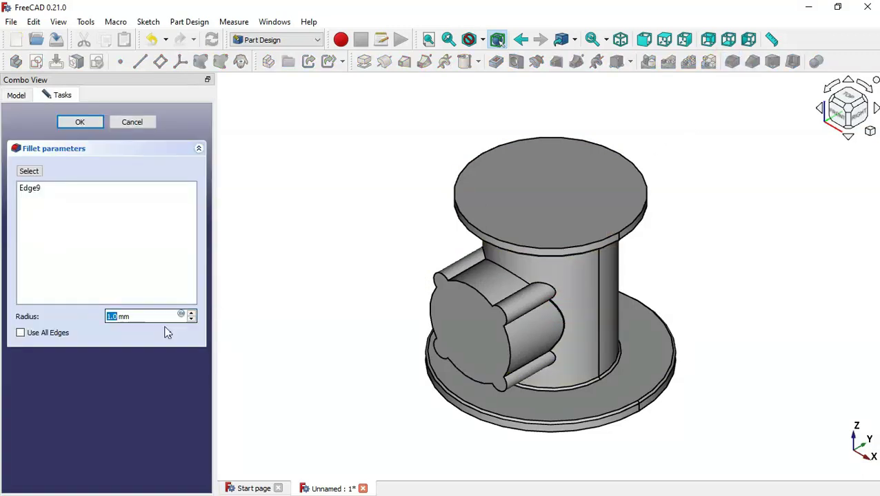
pyautogui.tripleClick(160, 318)
pyautogui.write('2')
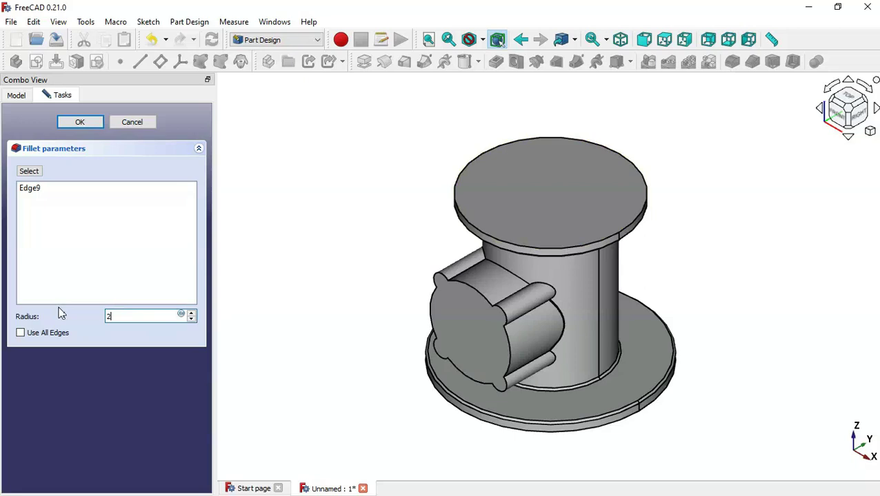
# Step: Add the remaining seven edges between the port, its lugs and the main cylinder to the fillet, using wireframe display to reach them
pyautogui.click(33, 174)
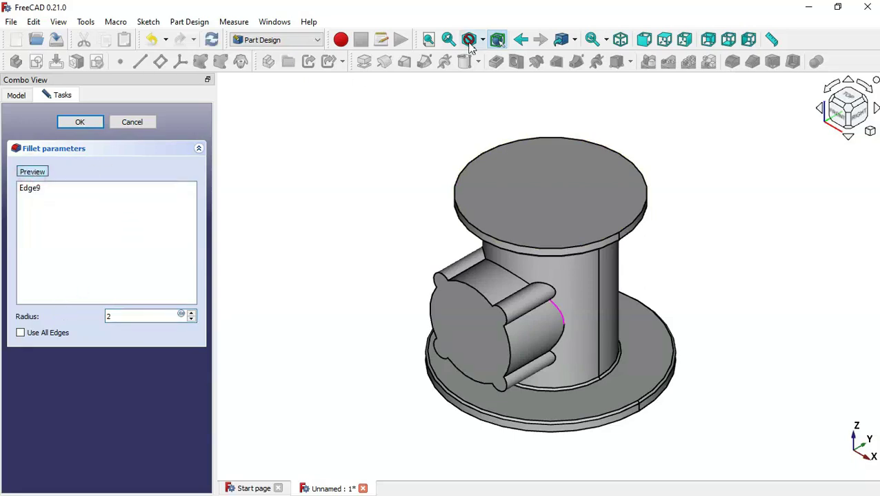
pyautogui.click(483, 41)
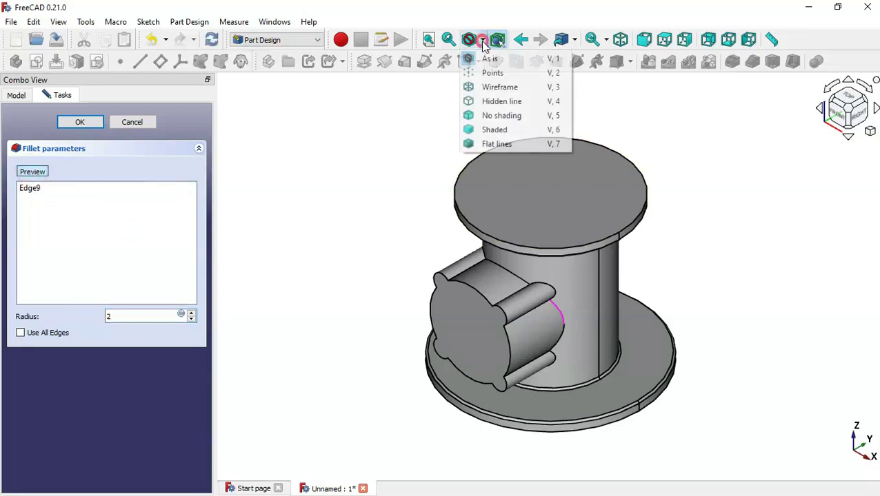
pyautogui.click(503, 87)
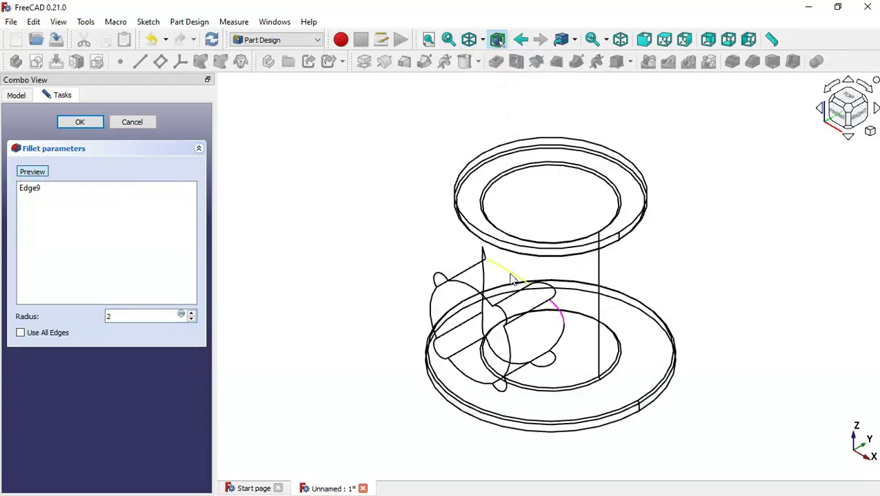
pyautogui.click(512, 279)
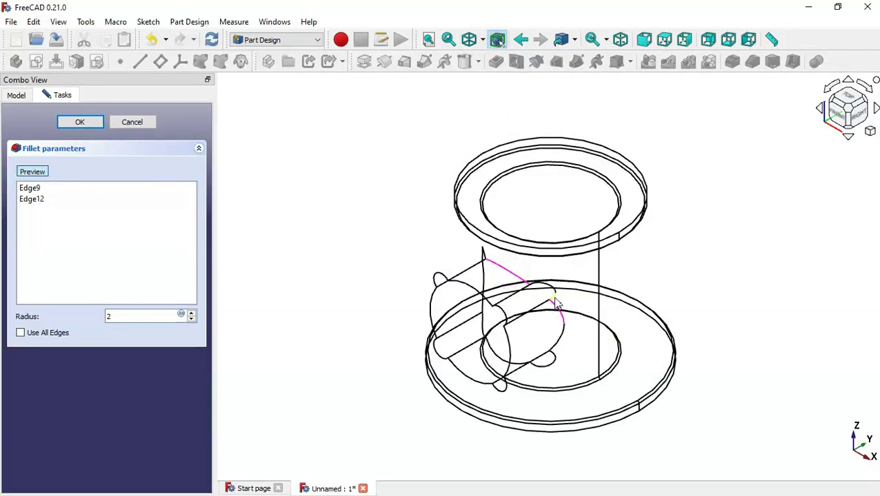
pyautogui.click(567, 371)
pyautogui.press('1')
pyautogui.click(553, 329)
pyautogui.moveTo(387, 340); pyautogui.dragTo(573, 327, button='middle')
pyautogui.click(548, 301)
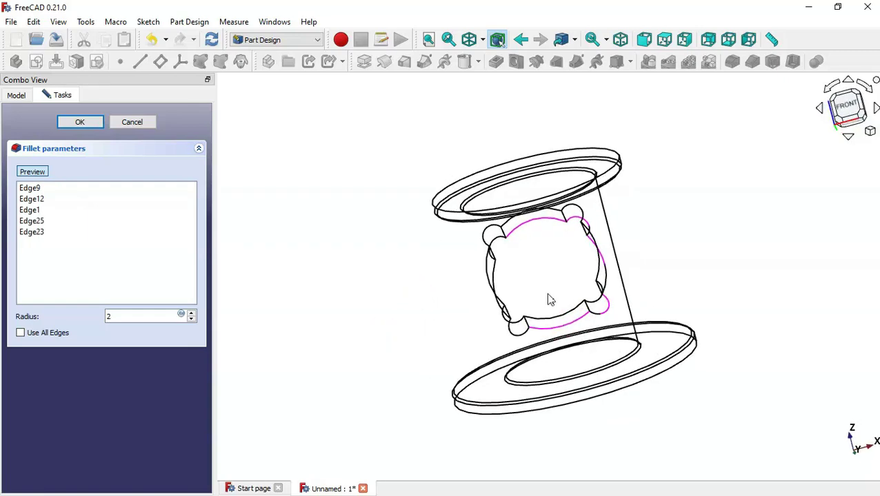
pyautogui.moveTo(420, 283); pyautogui.dragTo(503, 285, button='middle')
pyautogui.click(528, 312)
pyautogui.moveTo(528, 312)
pyautogui.mouseDown(button='middle')
pyautogui.moveTo(496, 255)
pyautogui.moveTo(554, 348)
pyautogui.moveTo(496, 277)
pyautogui.moveTo(538, 323)
pyautogui.mouseUp(button='middle')
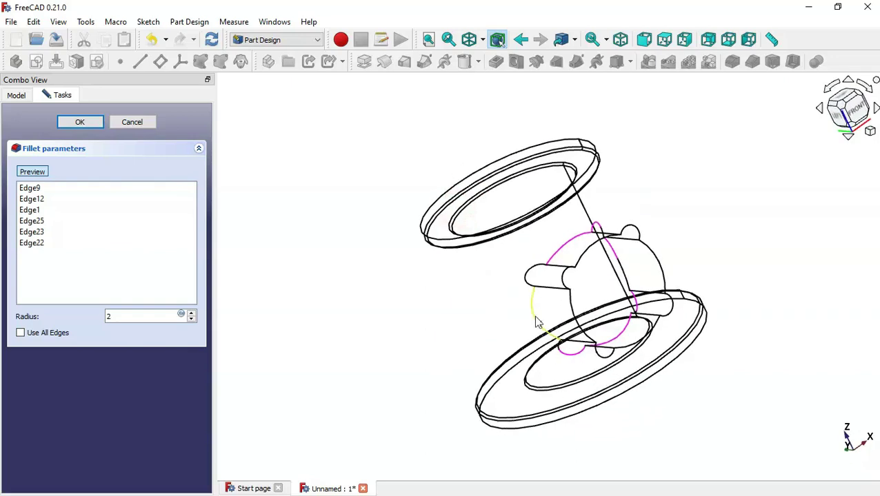
pyautogui.click(535, 274)
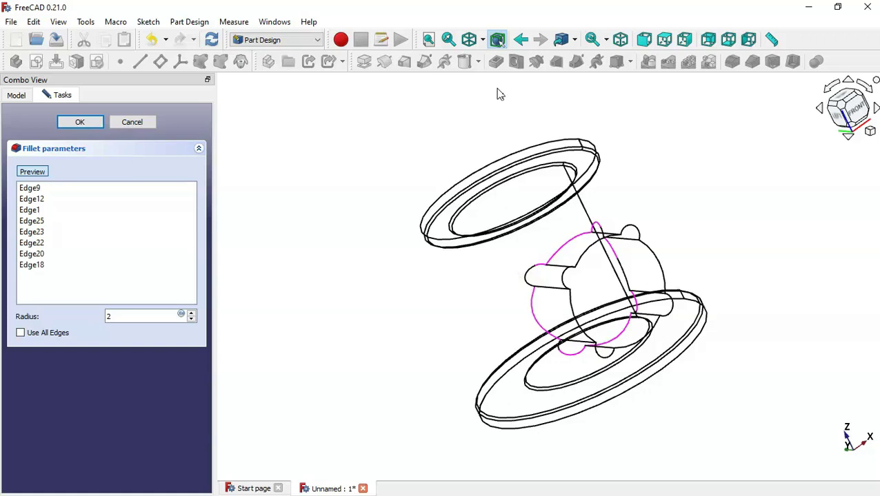
# Step: Restore the Flat lines display, apply the port fillet and return to the isometric view
pyautogui.click(484, 40)
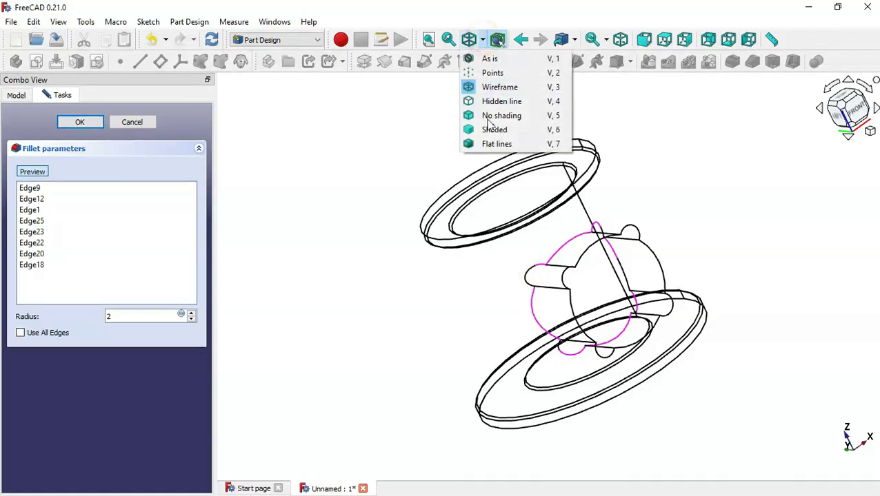
pyautogui.click(501, 146)
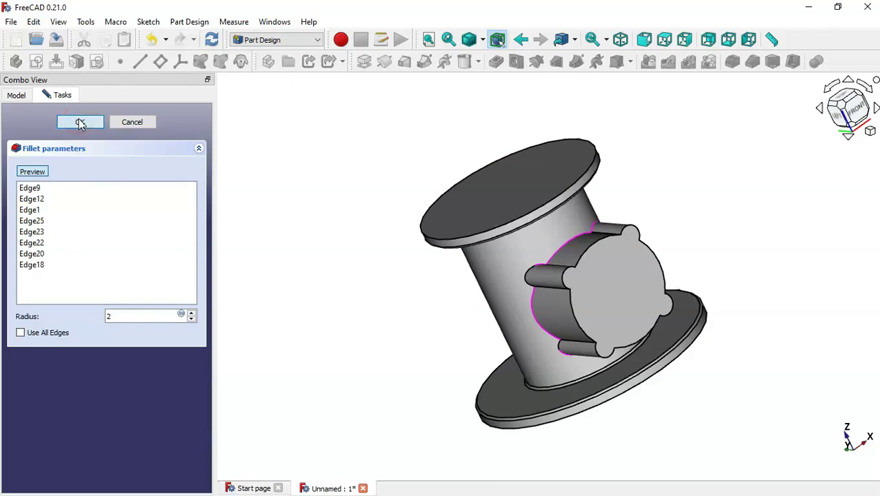
pyautogui.click(80, 122)
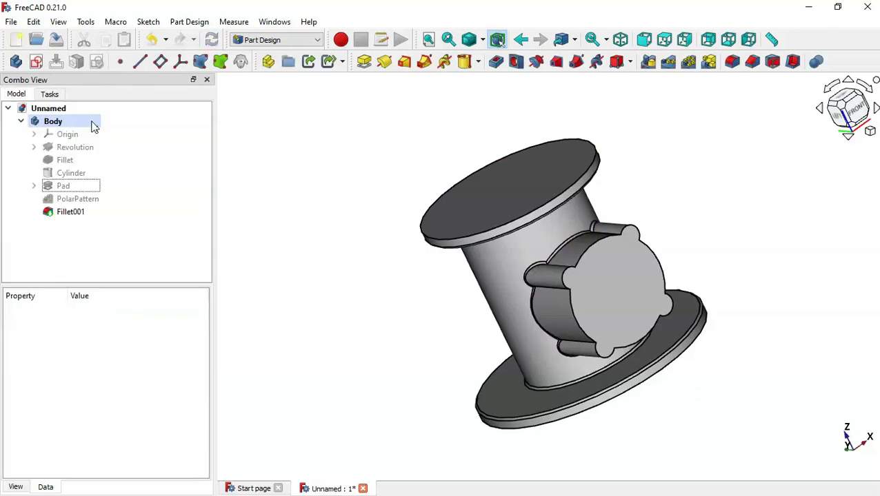
pyautogui.moveTo(761, 289); pyautogui.dragTo(579, 297, button='middle')
pyautogui.press('0')
# Step: Create a new sketch on the YZ plane for the rib under the port, checking the section view in the PDF drawing
pyautogui.hotkey('alt', 'Tab')
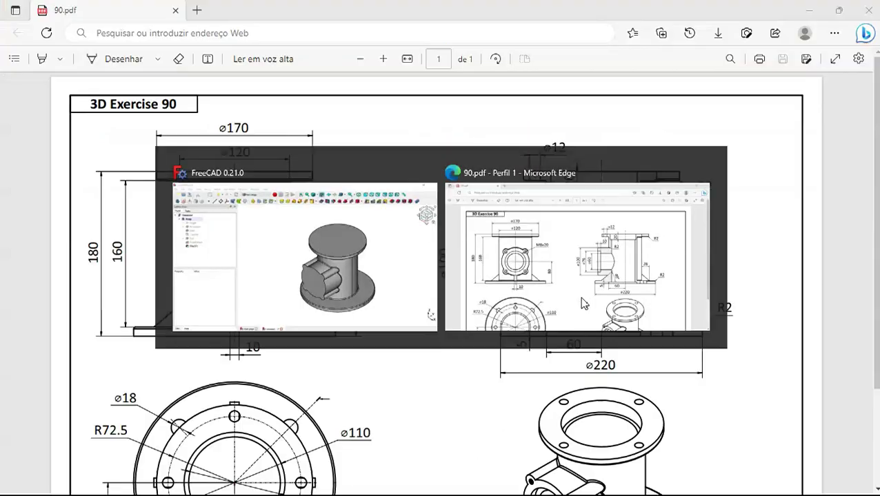
pyautogui.scroll(-3, 579, 250)
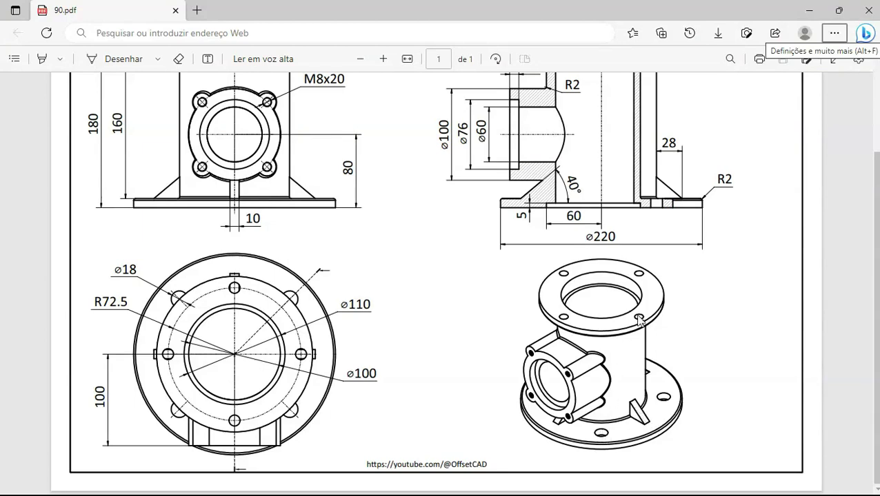
pyautogui.scroll(3, 630, 317)
pyautogui.hotkey('alt', 'Tab')
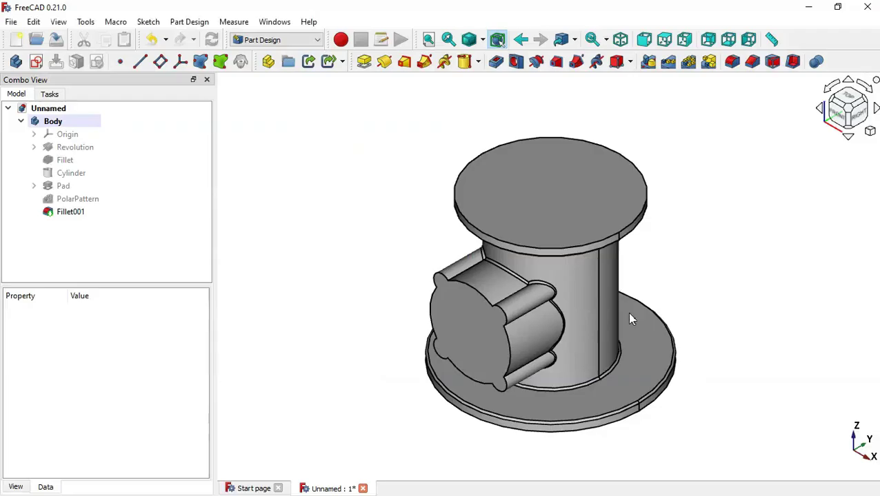
pyautogui.click(35, 61)
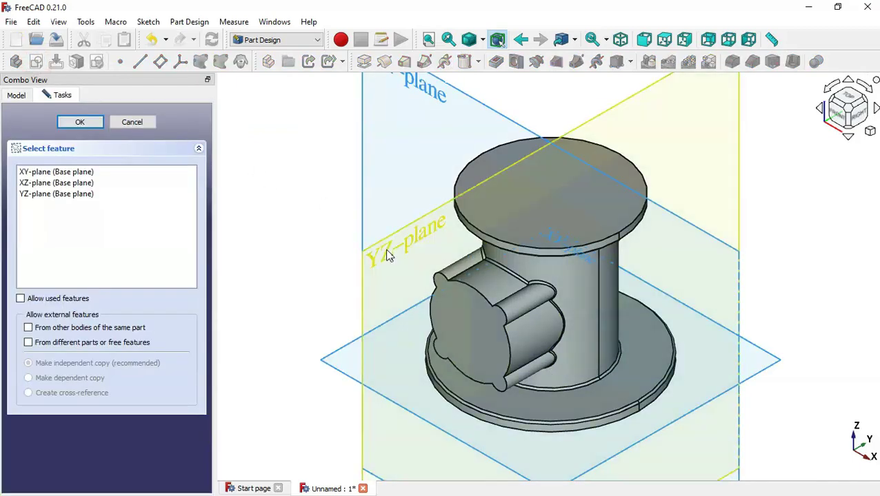
pyautogui.click(388, 254)
pyautogui.hotkey('alt', 'Tab')
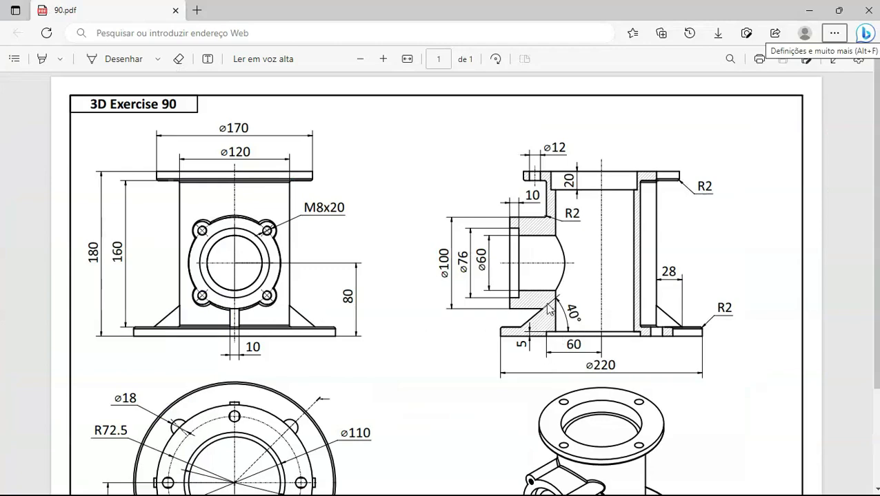
pyautogui.keyDown('ctrl'); pyautogui.scroll(1, 701, 314); pyautogui.keyUp('ctrl')
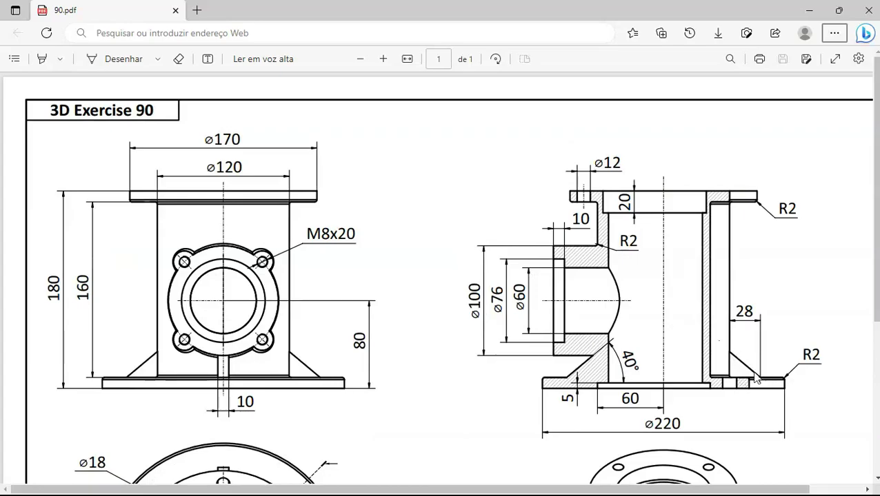
pyautogui.hotkey('alt', 'Tab')
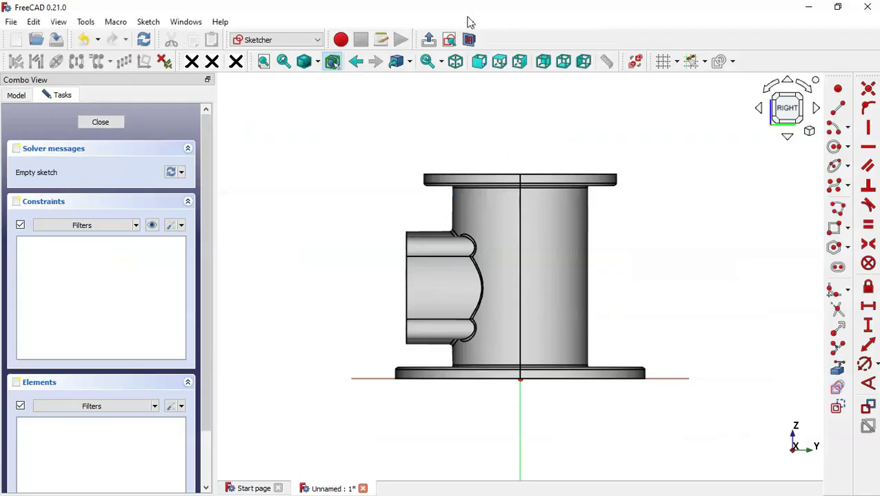
# Step: Section the model at the sketch plane and link the base flange's top edge as external geometry
pyautogui.click(469, 40)
pyautogui.scroll(1, 528, 358)
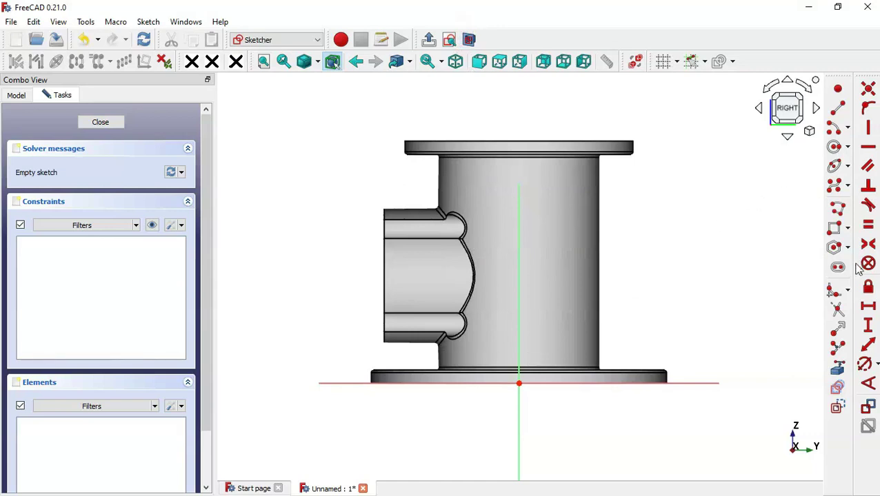
pyautogui.click(839, 369)
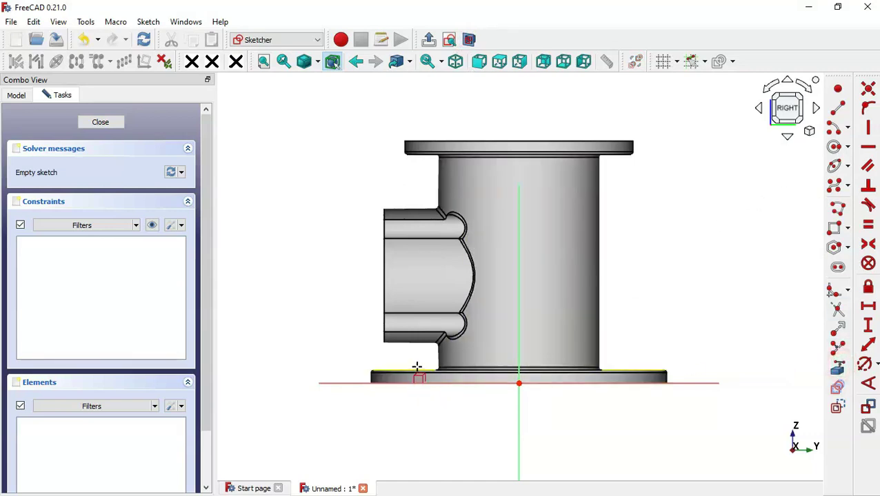
pyautogui.click(417, 368)
pyautogui.scroll(3, 416, 369)
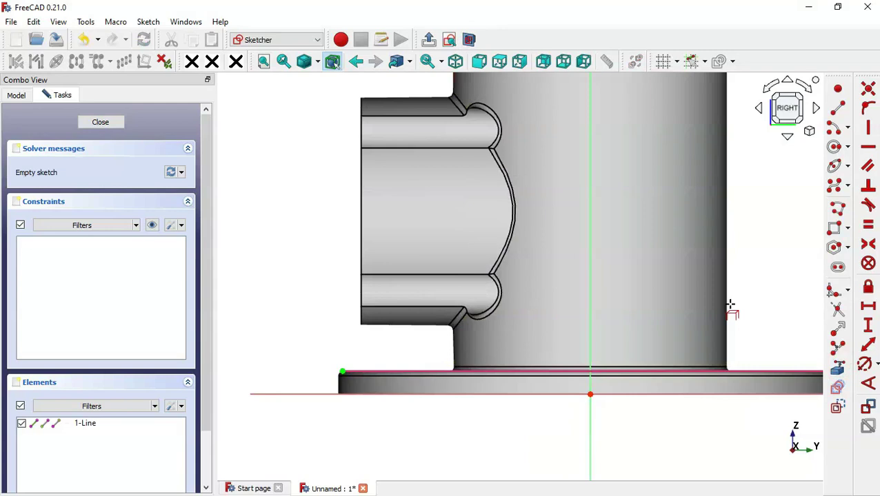
# Step: Sketch a closed triangular rib profile with its base about 93 mm long on the flange's top edge and its upright side on the vertical axis
pyautogui.click(837, 209)
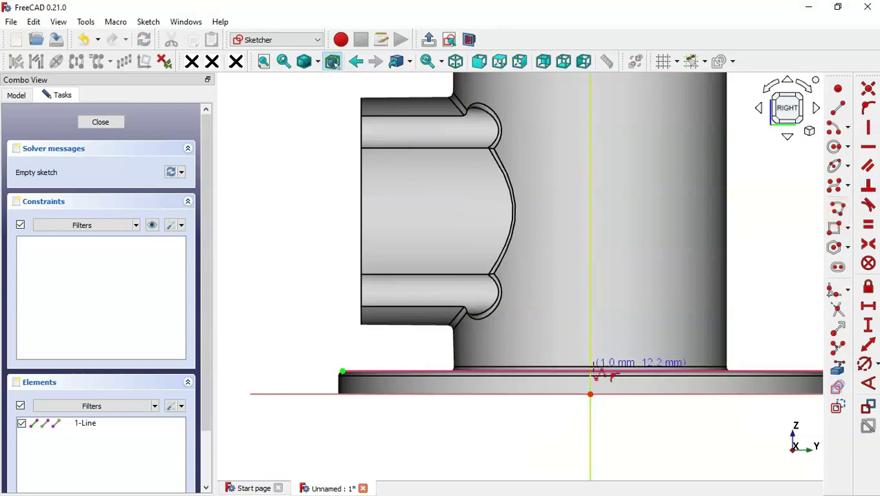
pyautogui.click(380, 371)
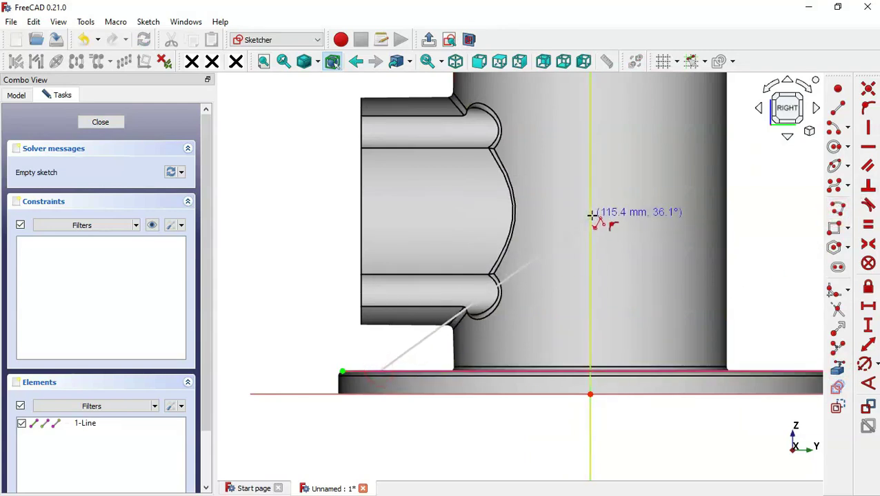
pyautogui.click(590, 215)
pyautogui.click(590, 371)
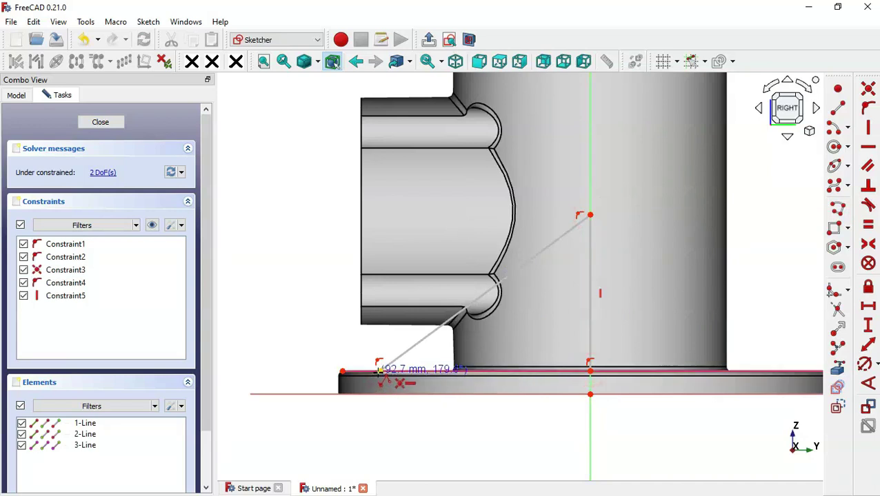
pyautogui.click(378, 371)
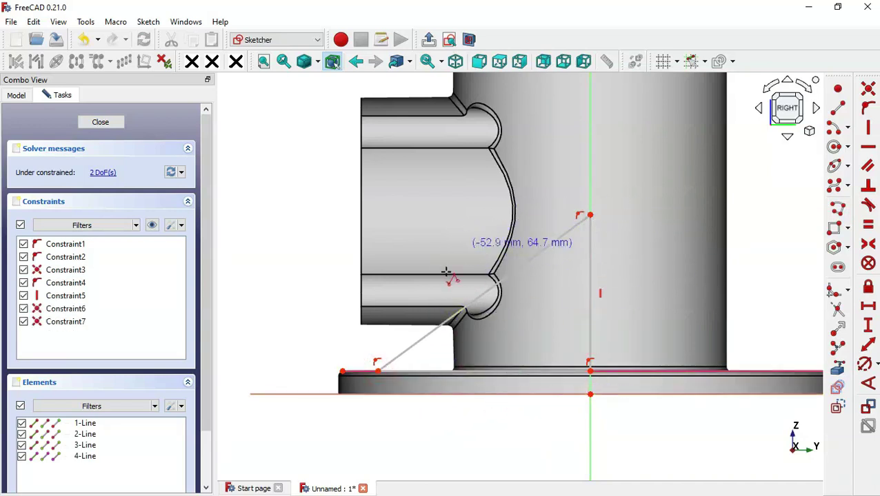
# Step: Constrain the angle between the rib's slanted line and its base line to 40° as in the PDF drawing
pyautogui.hotkey('alt', 'Tab')
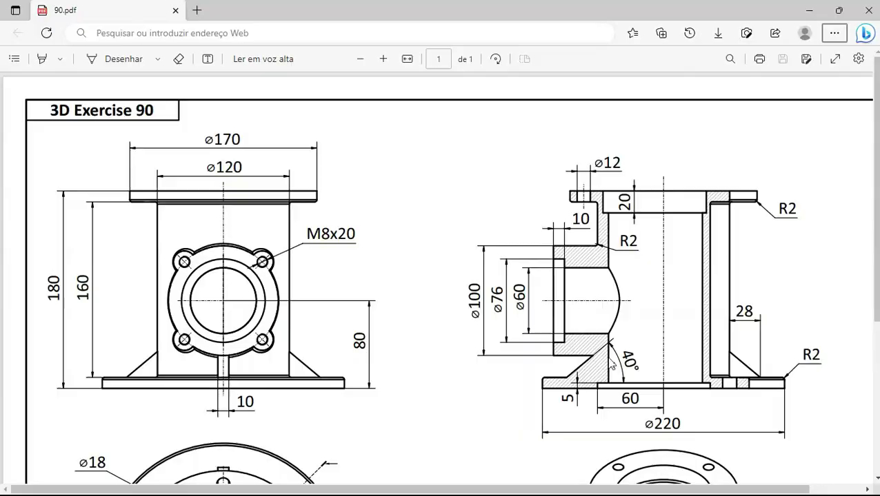
pyautogui.hotkey('alt', 'Tab')
pyautogui.click(867, 384)
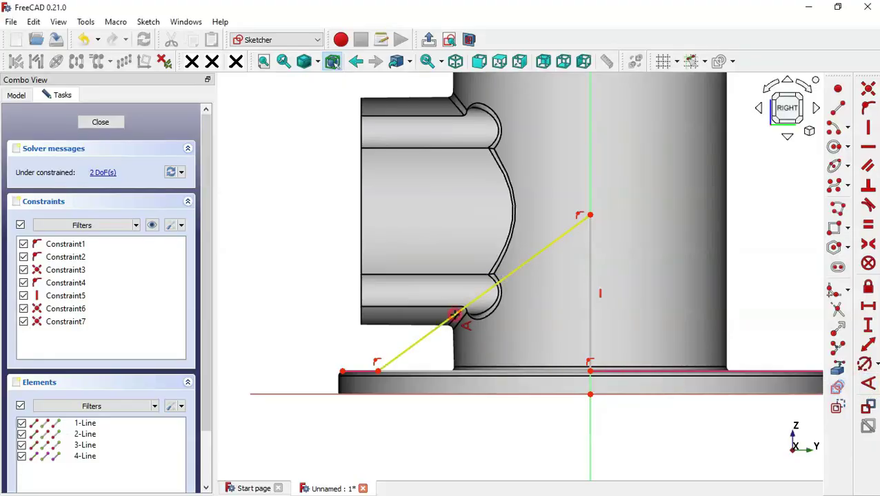
pyautogui.click(454, 314)
pyautogui.click(490, 373)
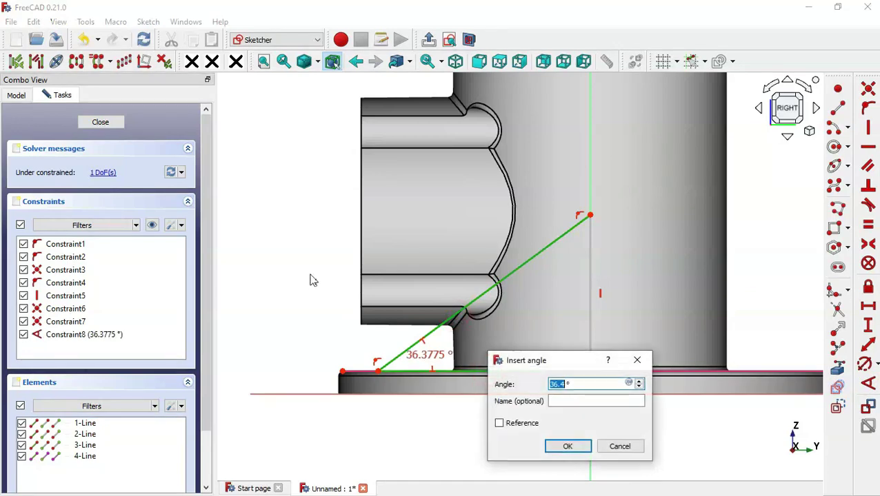
pyautogui.press('Return')
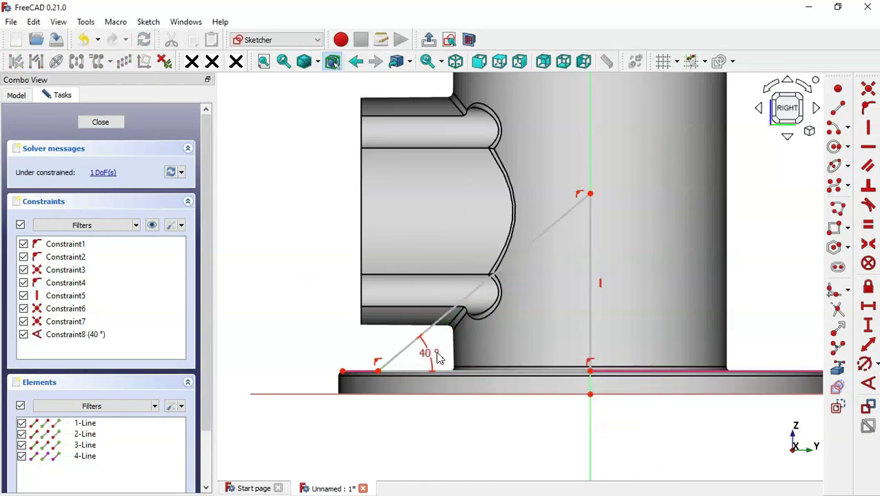
# Step: Constrain the rib's base line to a horizontal length of 28+60 mm, taking the dimensions from the PDF drawing
pyautogui.hotkey('alt', 'Tab')
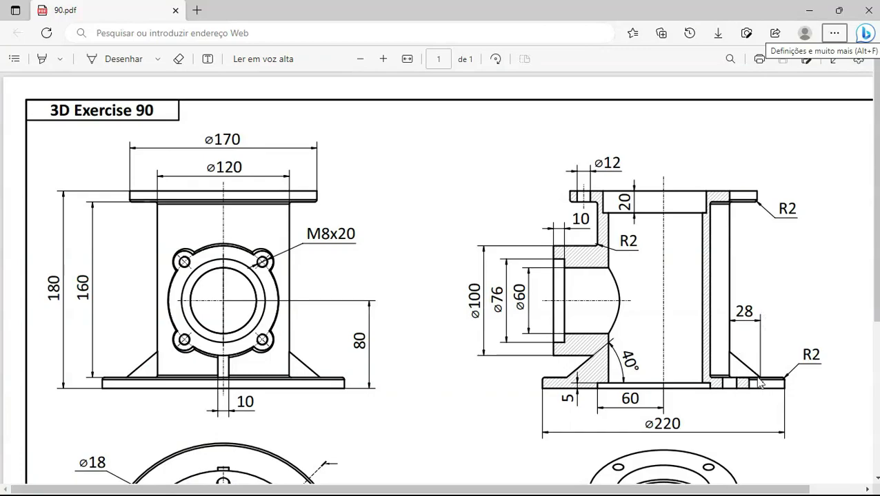
pyautogui.hotkey('alt', 'Tab')
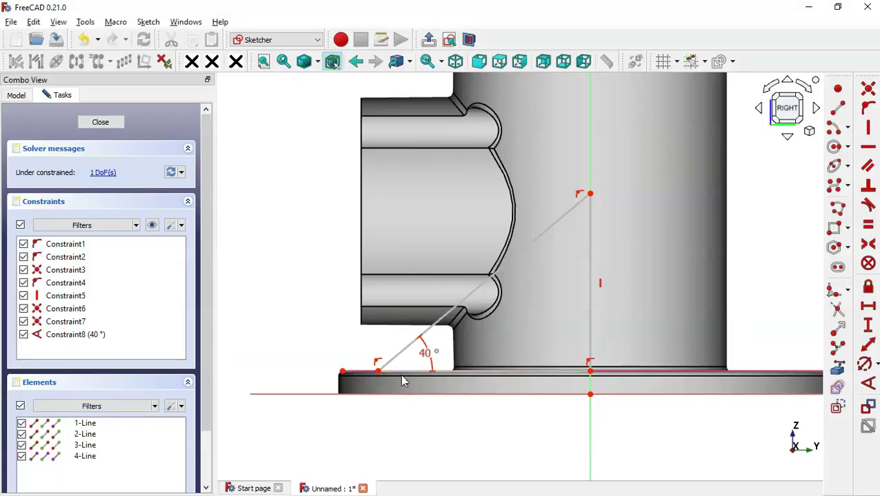
pyautogui.hotkey('alt', 'Tab')
pyautogui.hotkey('alt', 'Tab')
pyautogui.click(872, 310)
pyautogui.click(378, 372)
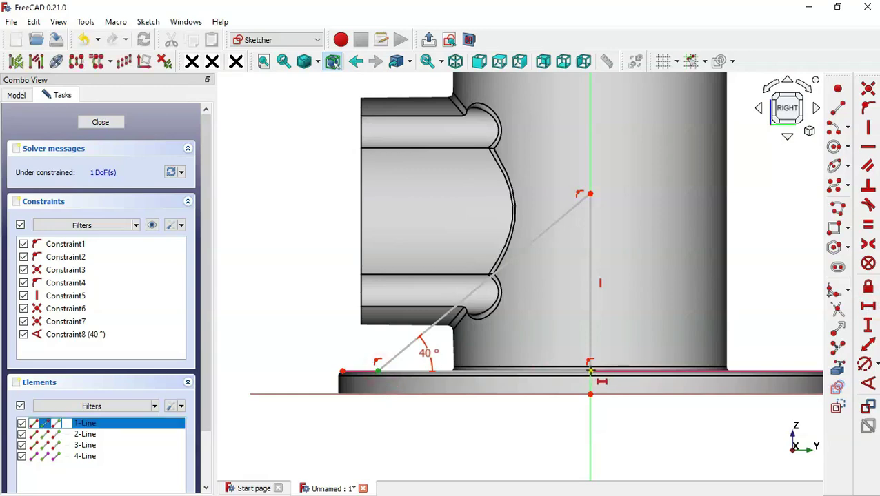
pyautogui.click(591, 371)
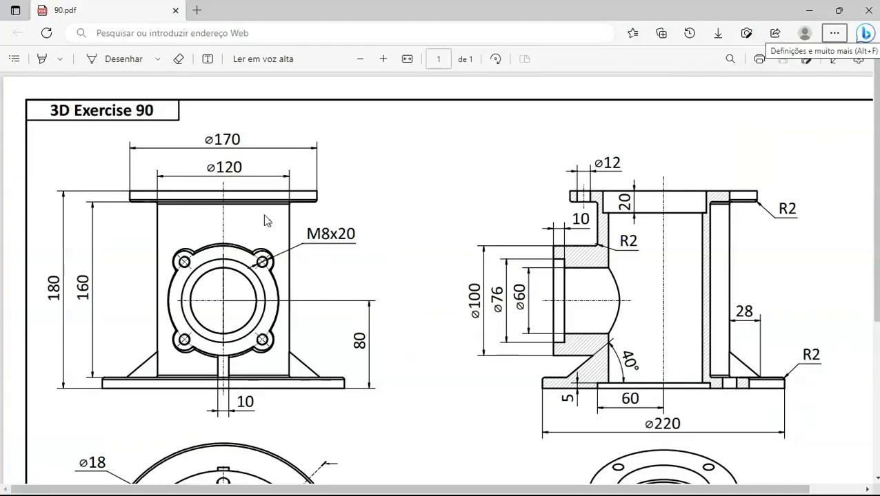
pyautogui.hotkey('alt', 'Tab')
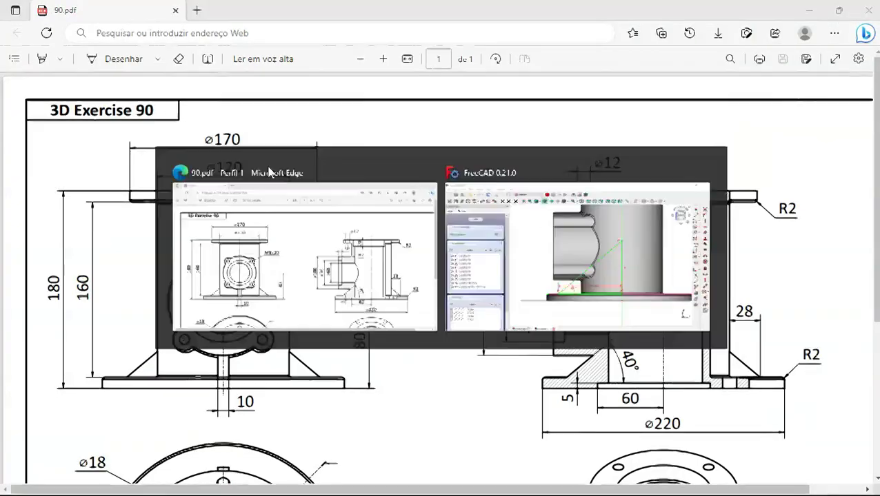
pyautogui.write('28+60 mm')
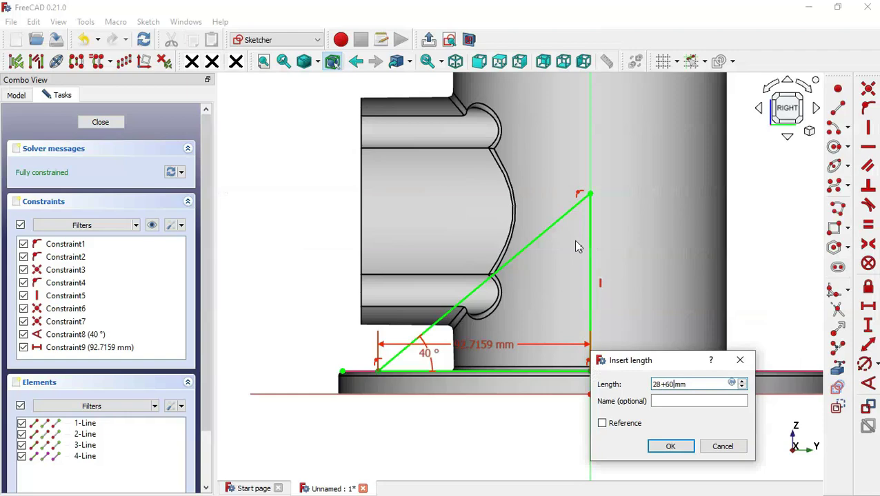
pyautogui.press('Return')
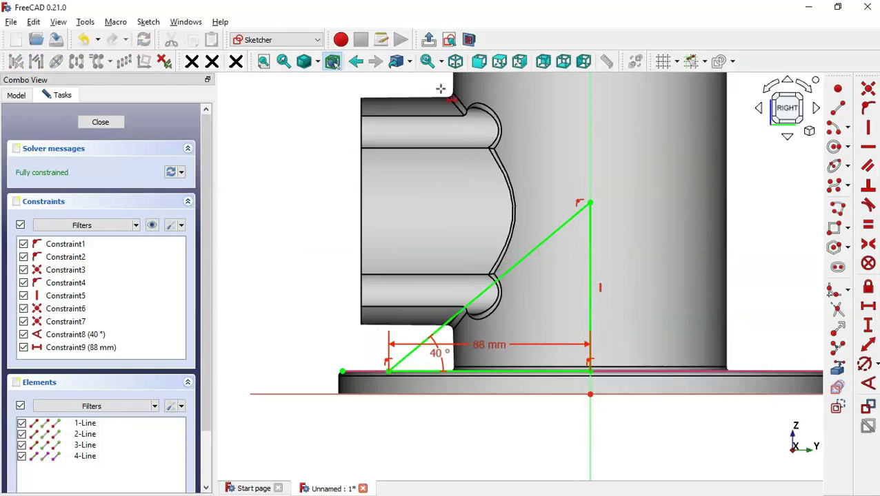
# Step: Finish the rib sketch and pad it 10 mm symmetric to its plane, checking the rib thickness in the PDF drawing
pyautogui.click(429, 39)
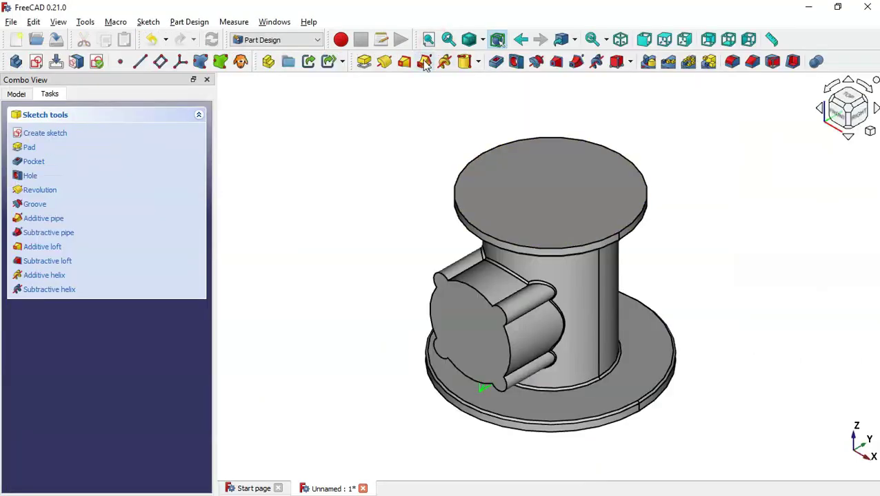
pyautogui.click(364, 62)
pyautogui.hotkey('alt', 'Tab')
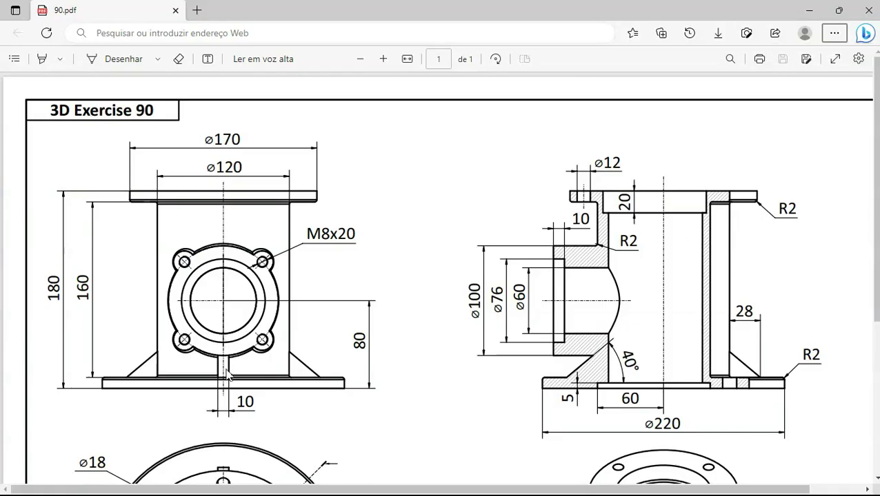
pyautogui.hotkey('alt', 'Tab')
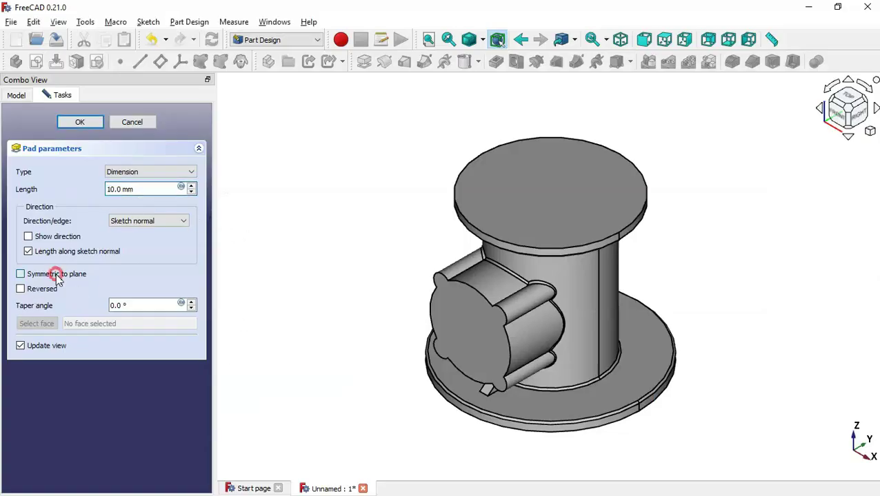
pyautogui.click(69, 275)
pyautogui.click(79, 122)
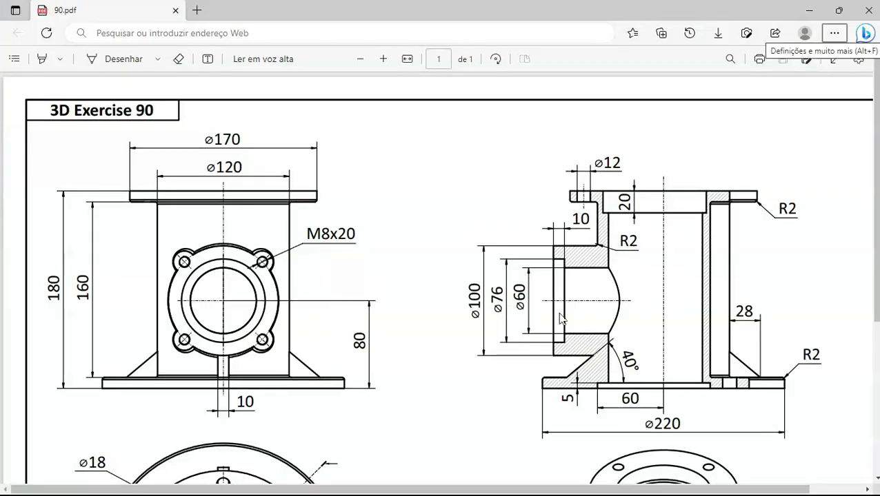
# Step: Check the base flange's holes in the PDF drawing, create a sketch on the flange's top face and section the model at the sketch plane
pyautogui.scroll(-3, 559, 317)
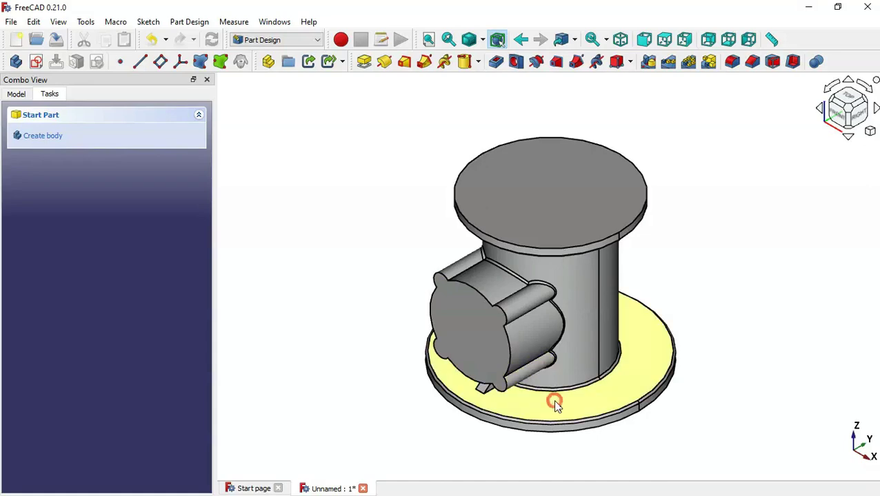
pyautogui.click(555, 405)
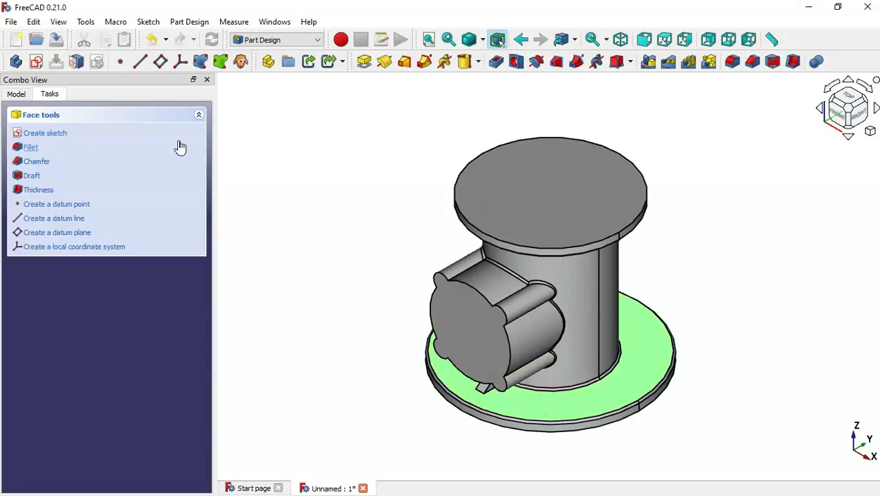
pyautogui.click(37, 62)
pyautogui.click(467, 40)
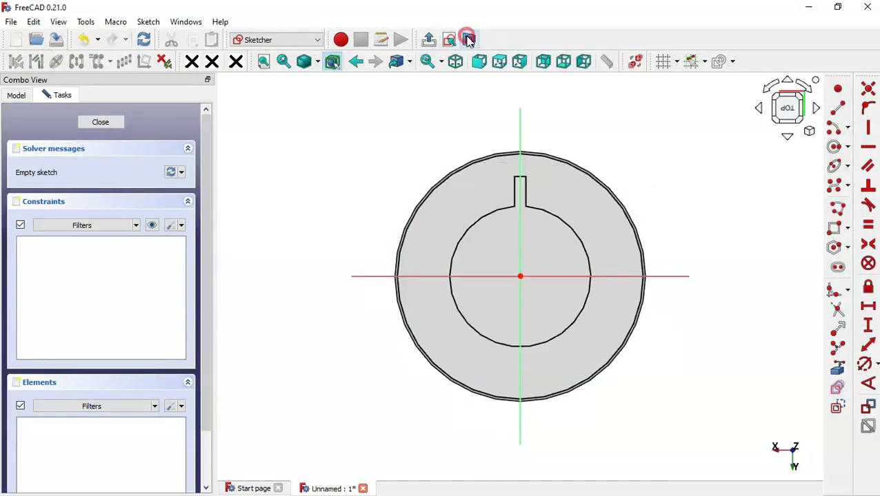
# Step: Draw a circle on the base flange between the rib and the outer edge and constrain its diameter to 18 mm
pyautogui.scroll(1, 640, 211)
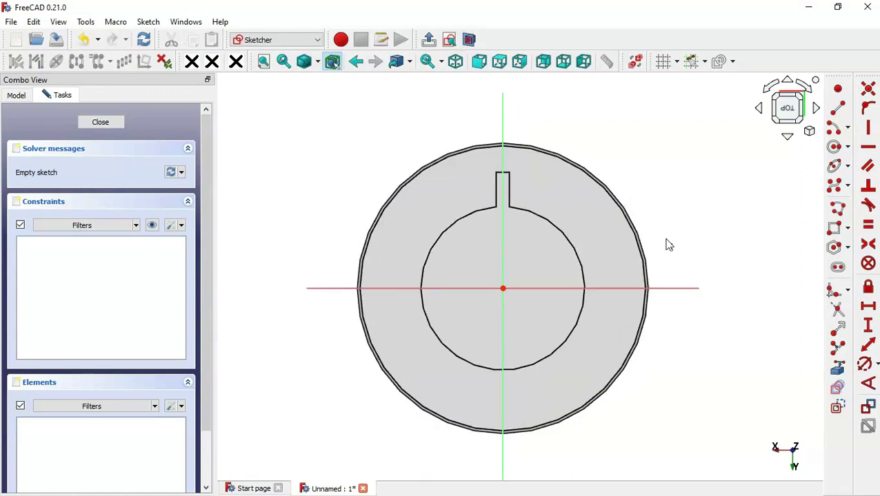
pyautogui.click(835, 146)
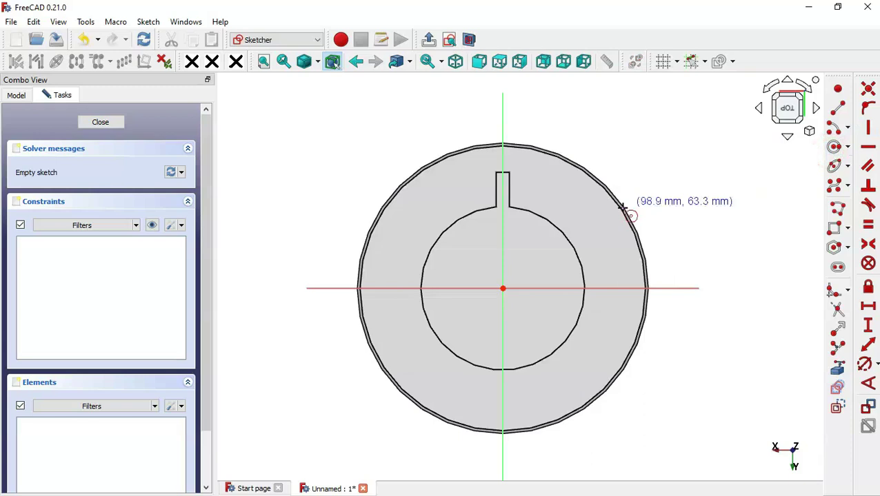
pyautogui.click(598, 212)
pyautogui.click(613, 249)
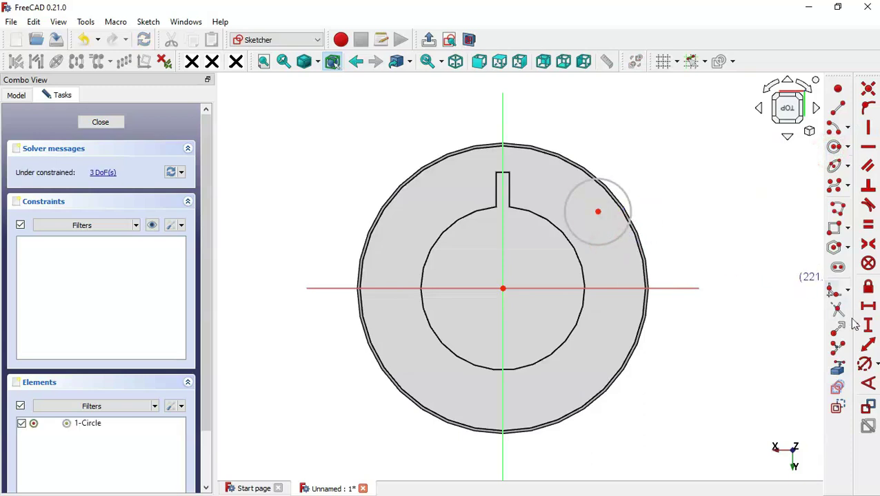
pyautogui.click(864, 364)
pyautogui.click(631, 224)
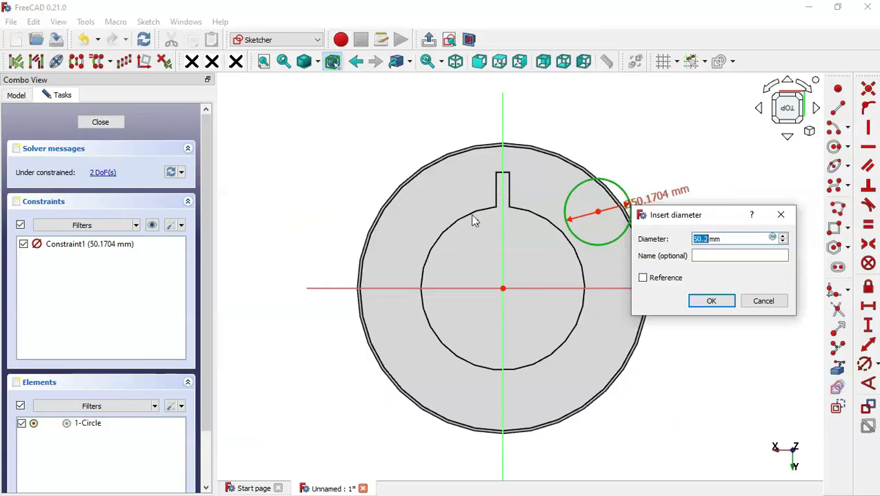
pyautogui.write('18')
pyautogui.press('Return')
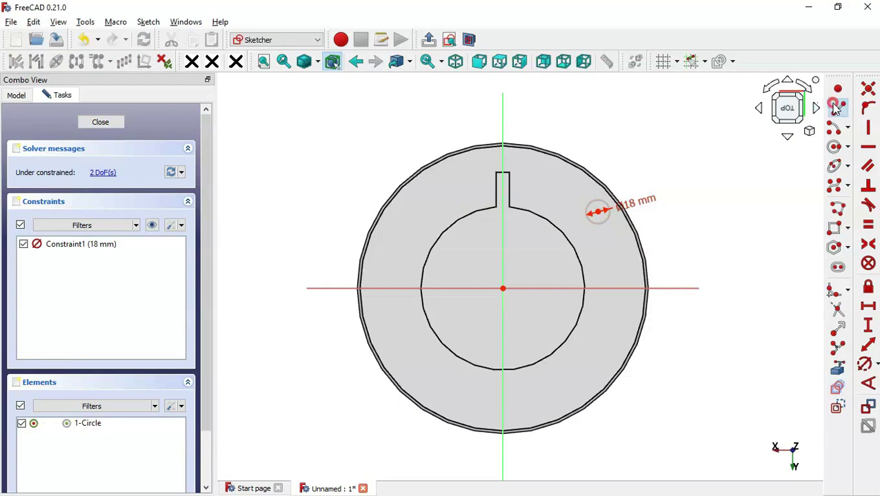
# Step: Draw a line from the circle's centre to the origin and convert it to construction geometry
pyautogui.click(600, 201)
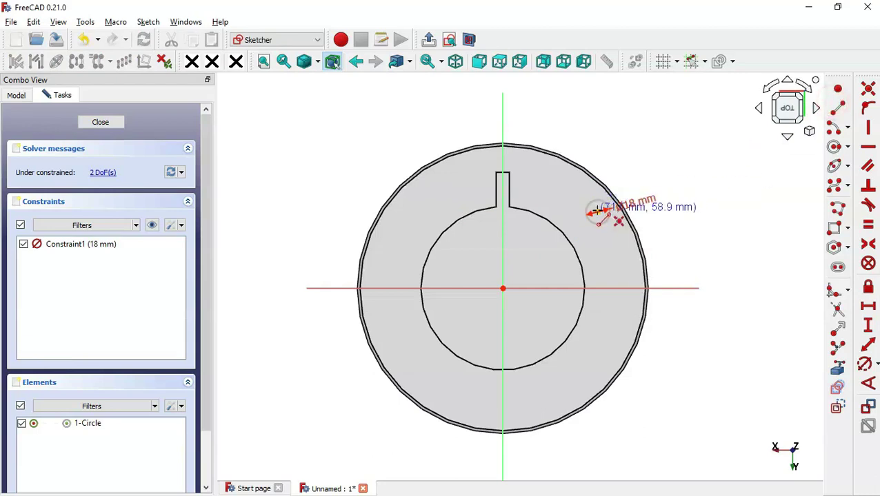
pyautogui.click(503, 288)
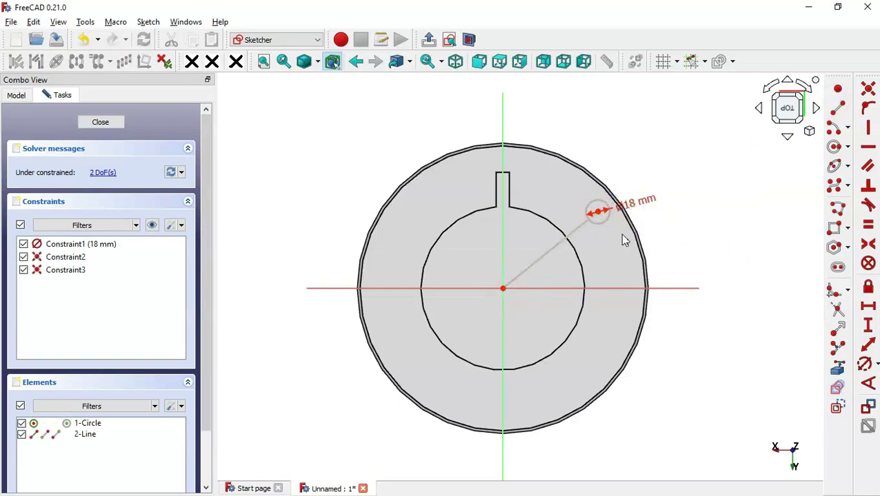
pyautogui.click(566, 240)
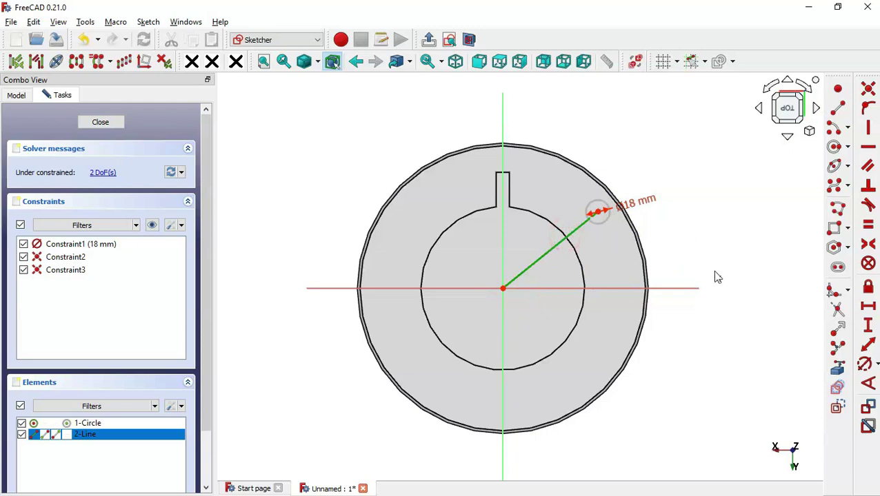
pyautogui.click(569, 276)
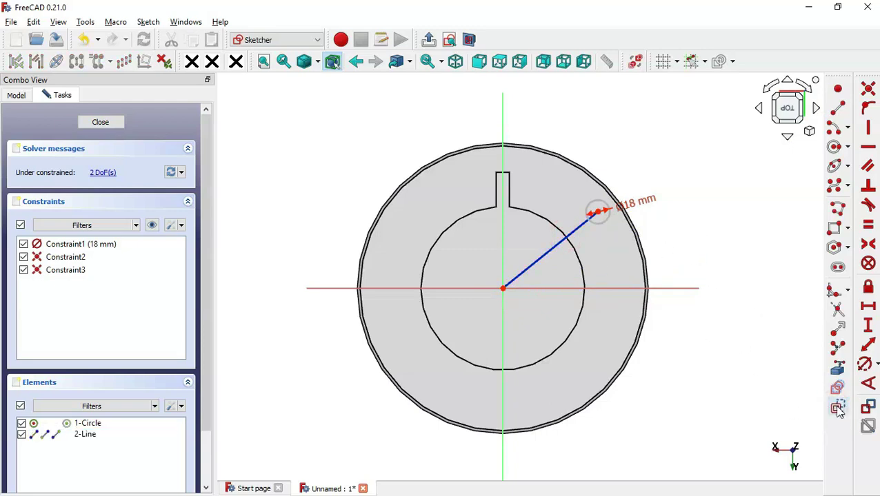
# Step: Constrain the angle between the construction line and the horizontal axis to 45°, checking the hole layout in the PDF drawing
pyautogui.scroll(1, 667, 168)
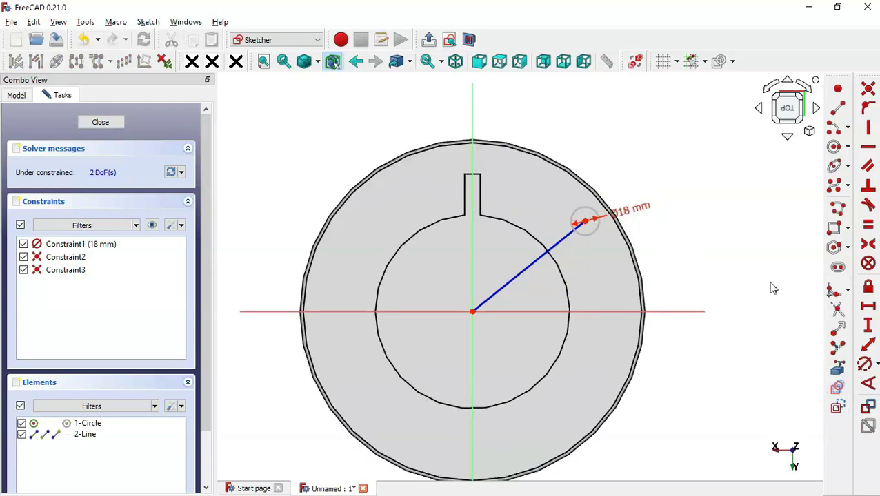
pyautogui.click(868, 383)
pyautogui.hotkey('alt', 'Tab')
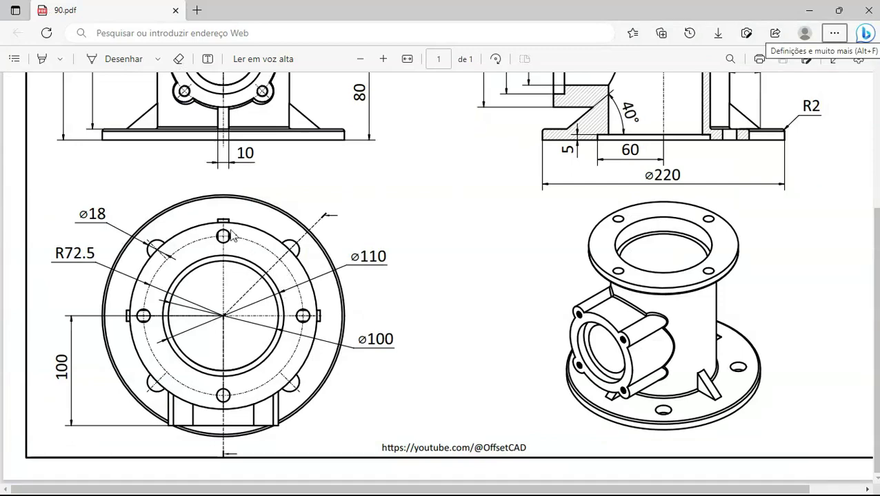
pyautogui.hotkey('alt', 'Tab')
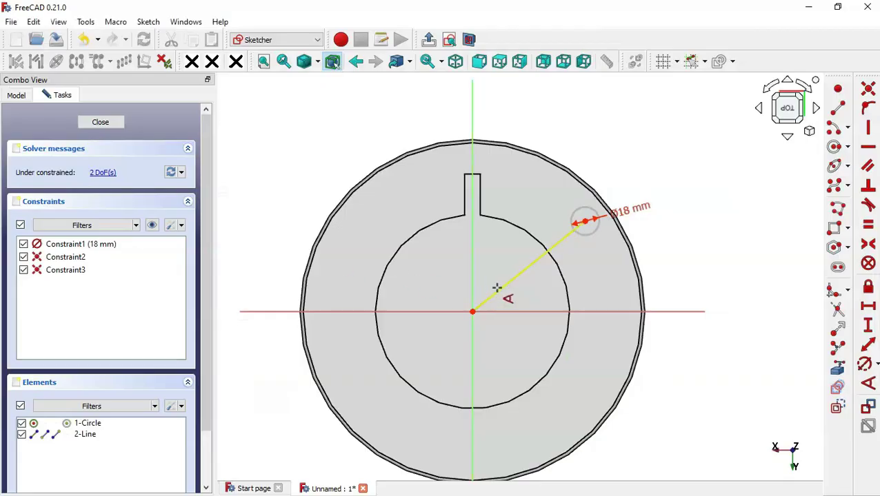
pyautogui.click(496, 292)
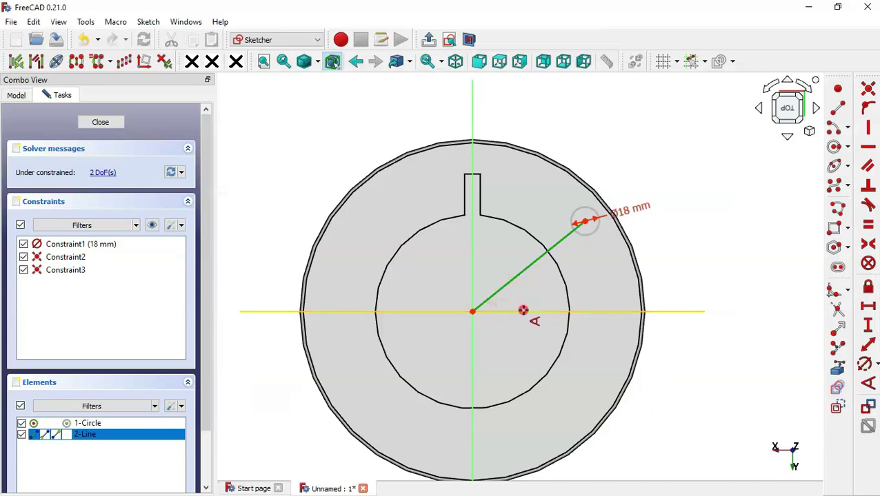
pyautogui.click(523, 311)
pyautogui.press('Return')
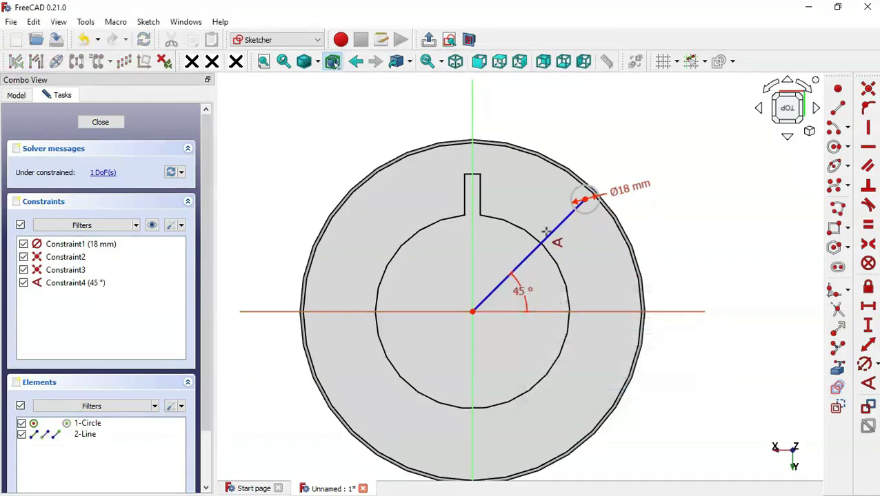
# Step: Constrain the construction line's length to 170/2 mm, using the diameter given in the PDF drawing
pyautogui.hotkey('alt', 'Tab')
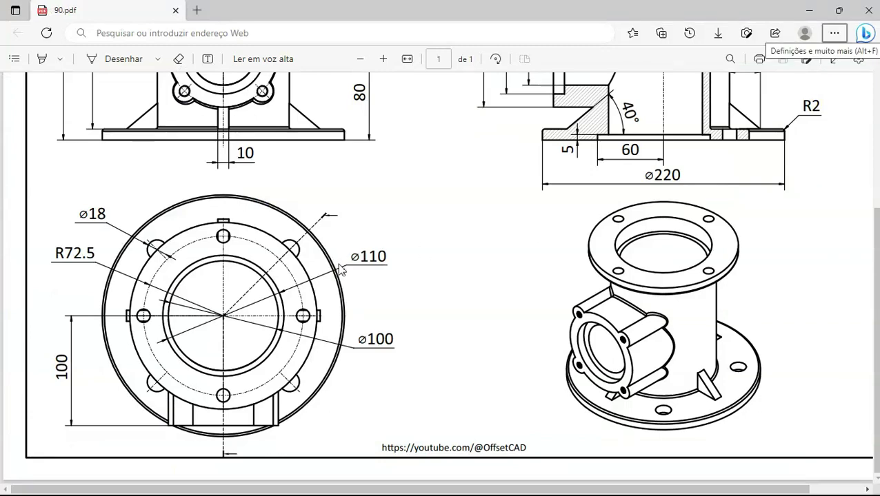
pyautogui.scroll(3, 340, 270)
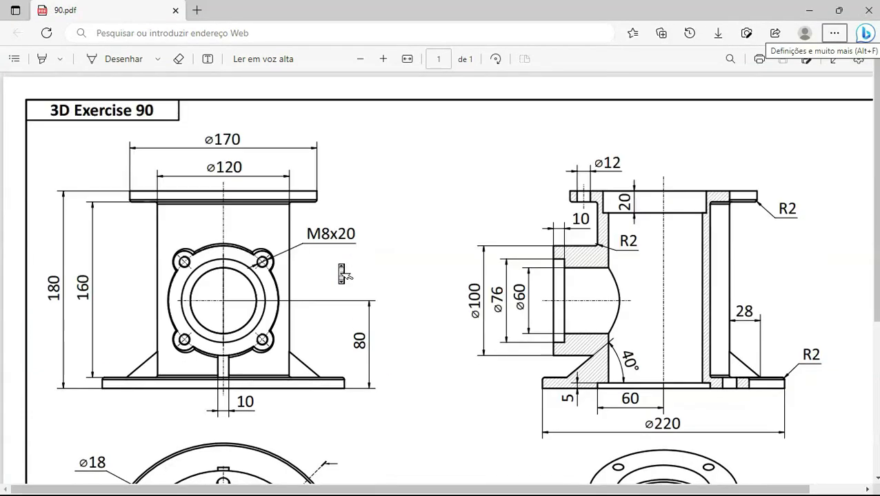
pyautogui.hotkey('alt', 'Tab')
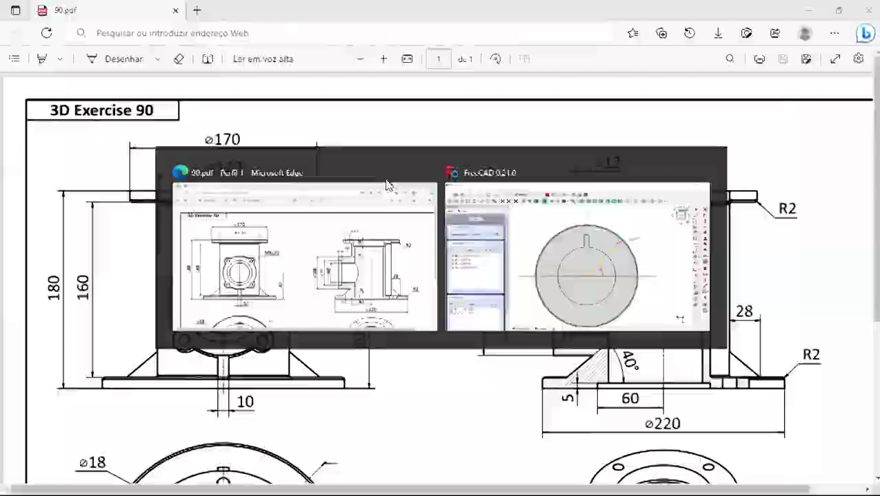
pyautogui.hotkey('alt', 'Tab')
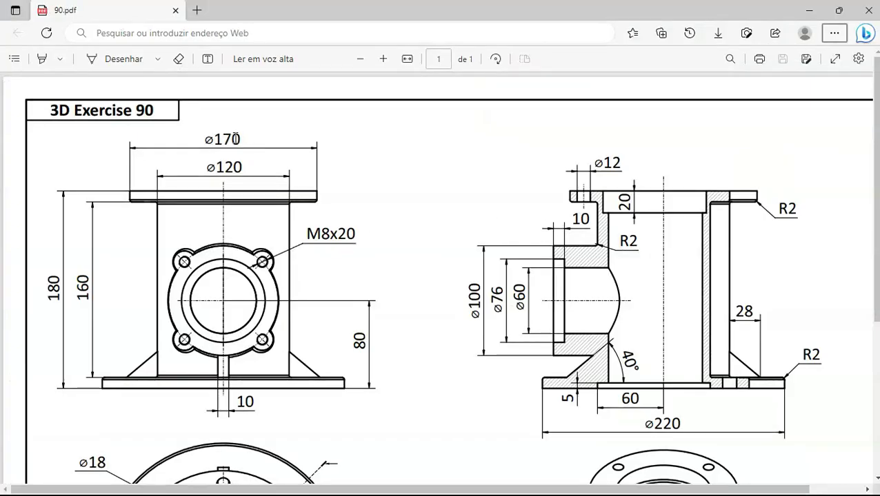
pyautogui.hotkey('alt', 'Tab')
pyautogui.click(868, 345)
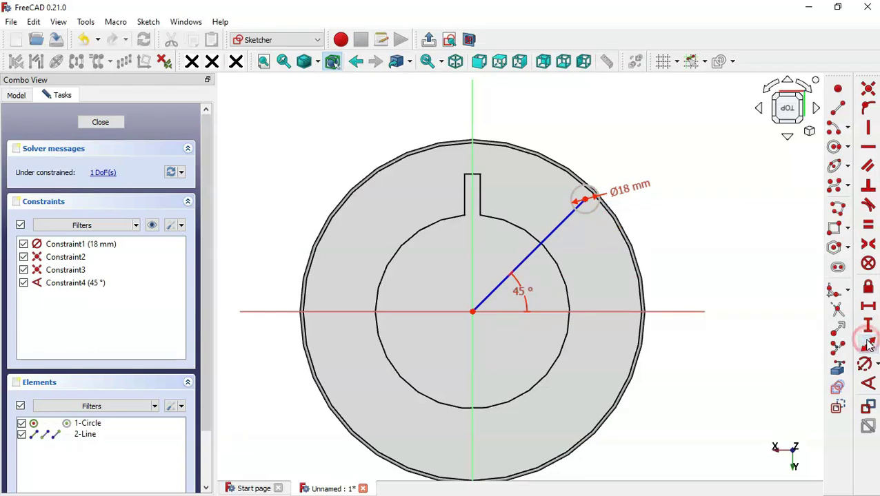
pyautogui.click(536, 249)
pyautogui.write('170')
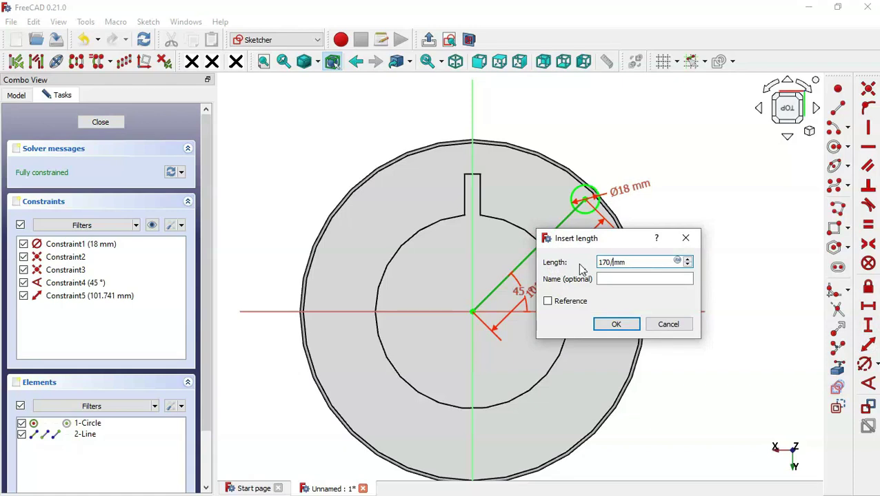
pyautogui.write('/2')
pyautogui.press('Return')
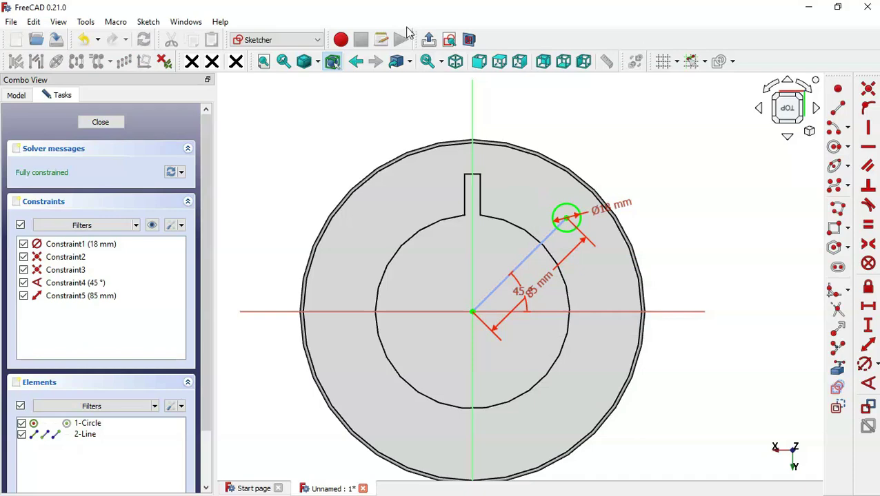
# Step: Finish the sketch and cut its 18 mm circle through the base flange as a 10 mm deep pocket
pyautogui.click(428, 40)
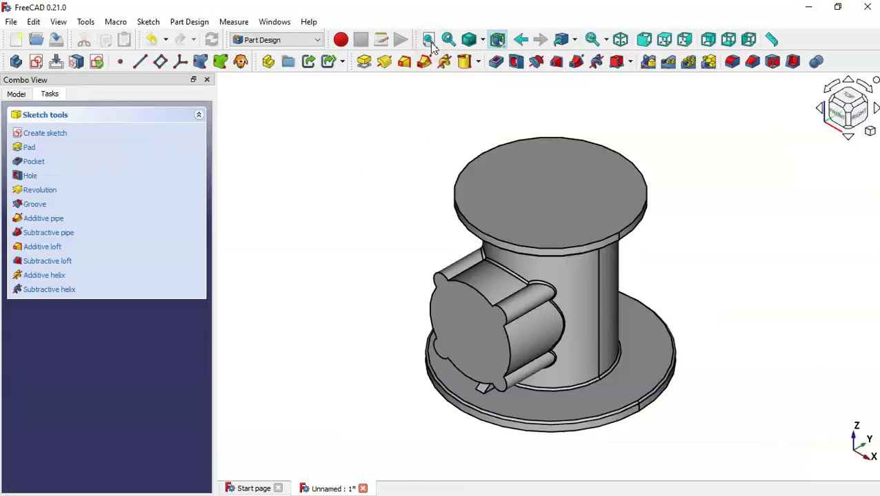
pyautogui.click(496, 61)
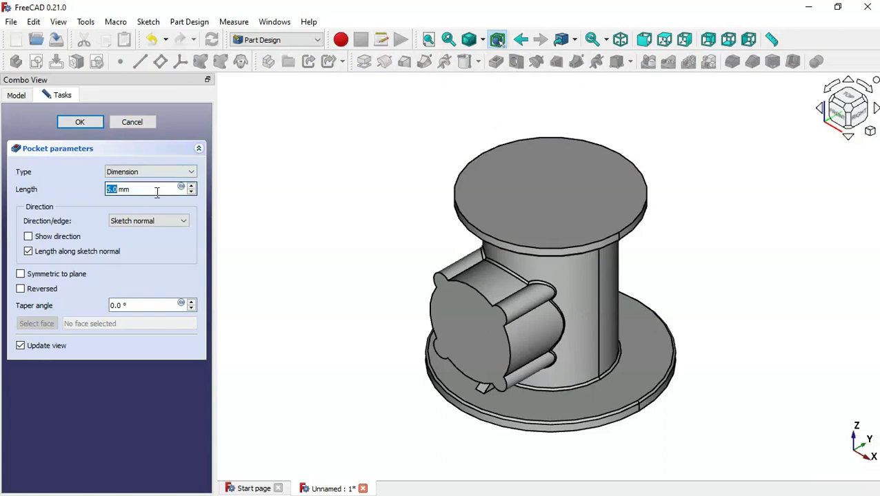
pyautogui.moveTo(316, 336); pyautogui.dragTo(458, 377, button='middle')
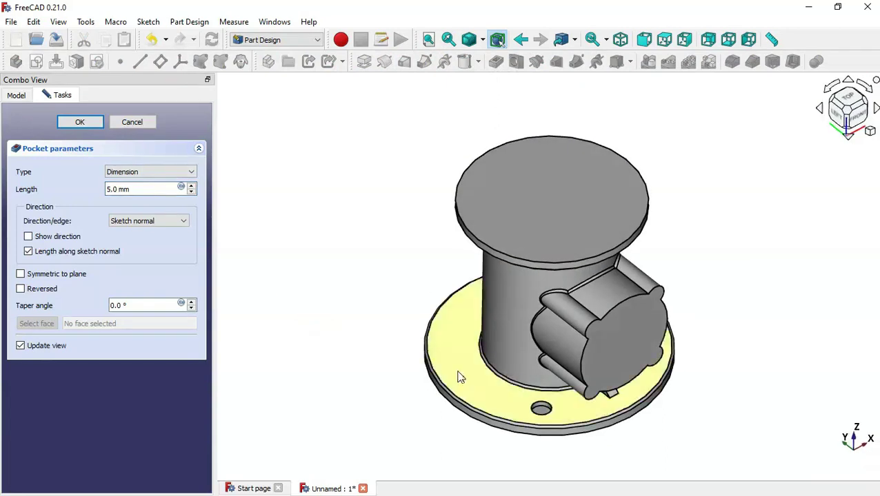
pyautogui.doubleClick(125, 189)
pyautogui.write('10')
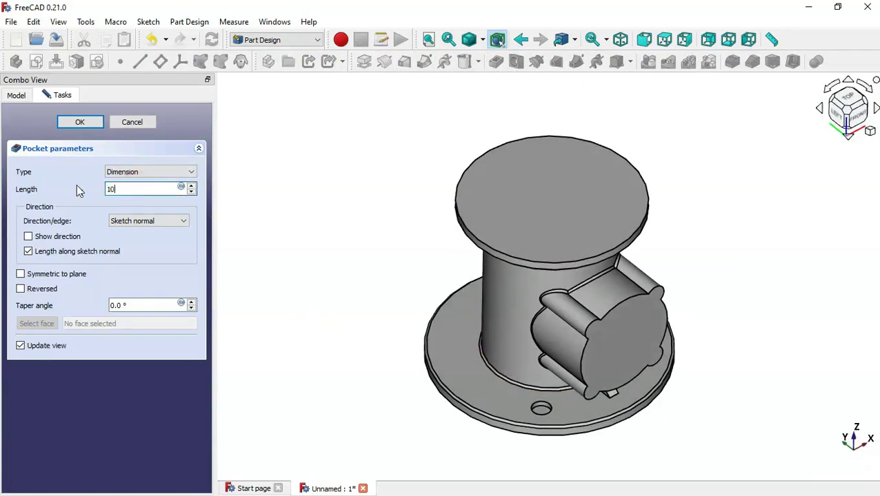
pyautogui.click(81, 122)
# Step: After checking the PDF drawing, start a sketch on the upper flange's top face and draw a circle on the vertical axis, about 65 mm from the origin
pyautogui.hotkey('alt', 'Tab')
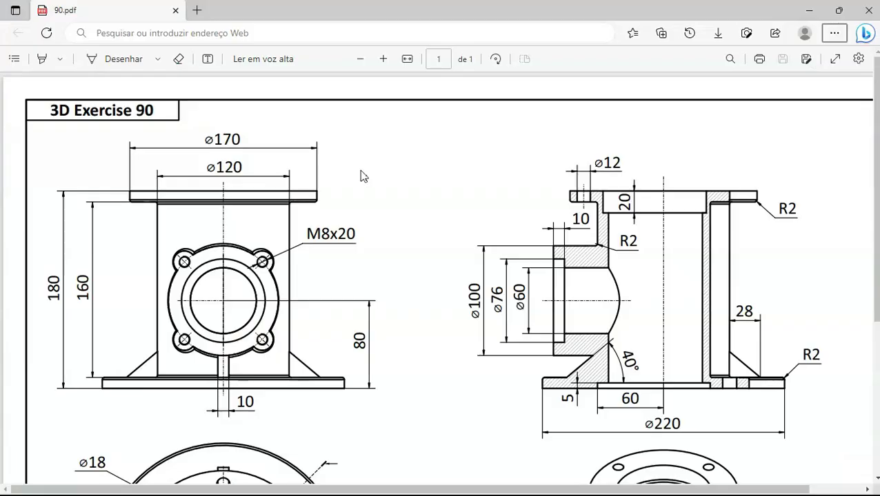
pyautogui.scroll(-4, 658, 285)
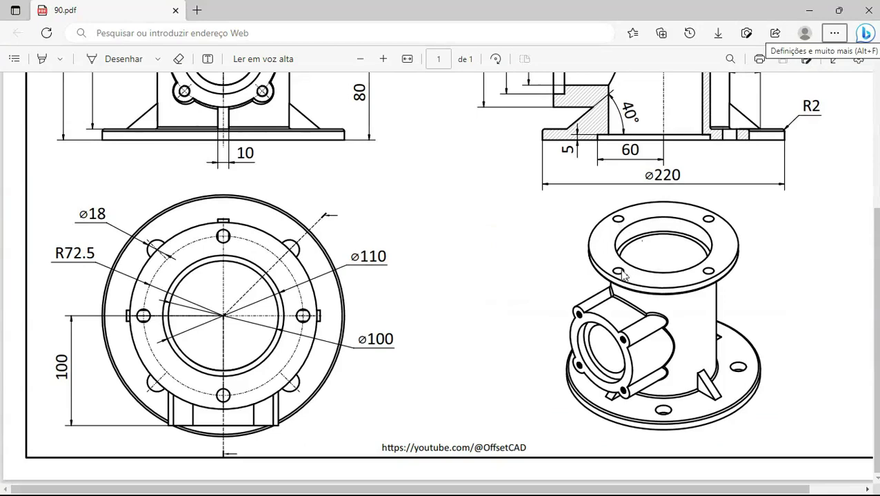
pyautogui.hotkey('alt', 'Tab')
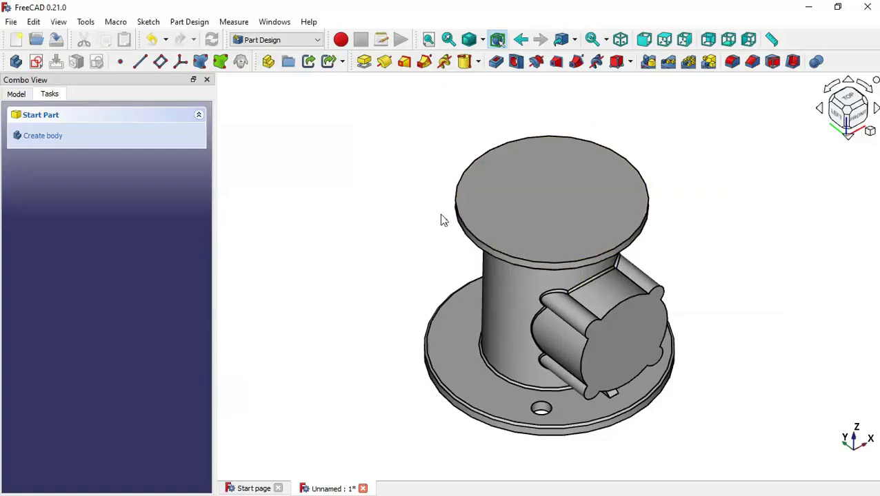
pyautogui.click(514, 201)
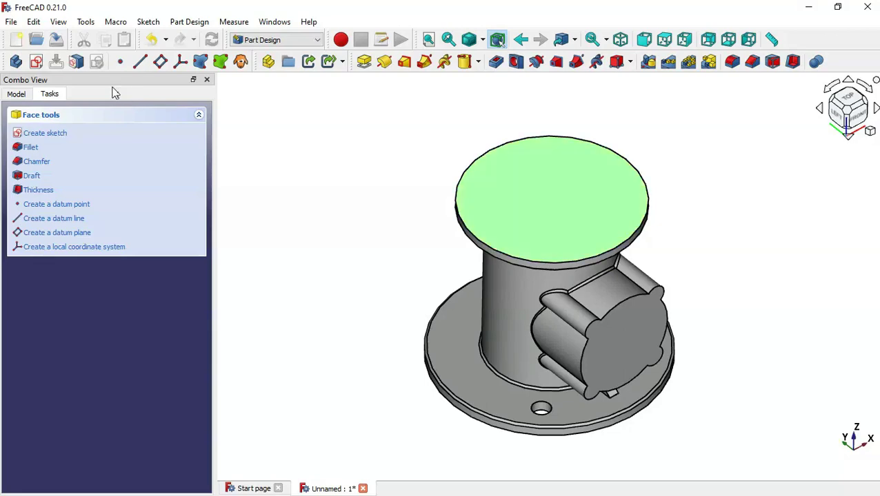
pyautogui.click(36, 62)
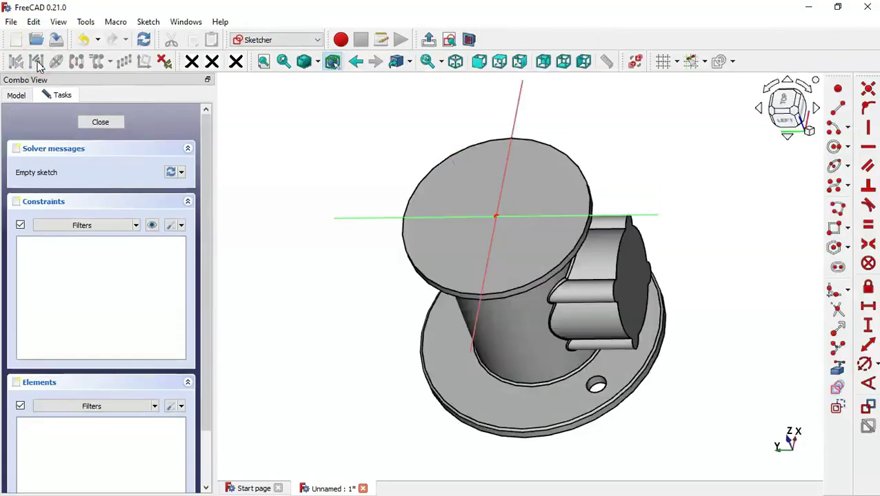
pyautogui.scroll(2, 491, 187)
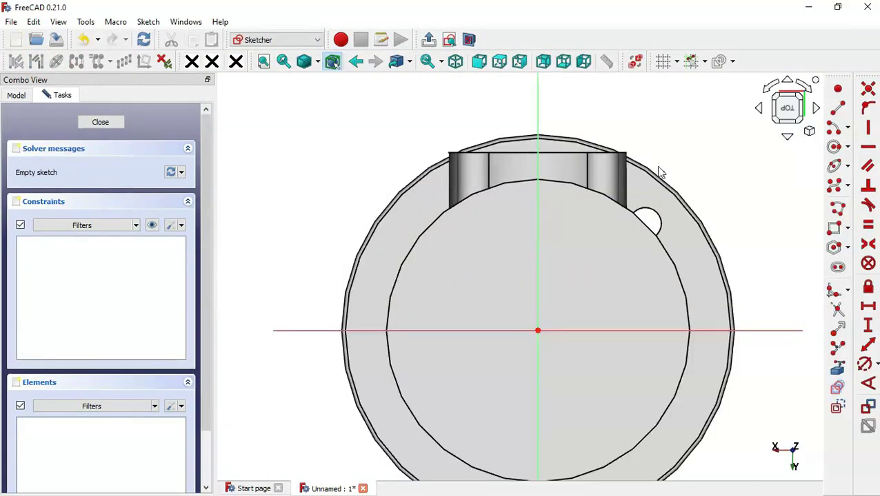
pyautogui.click(835, 146)
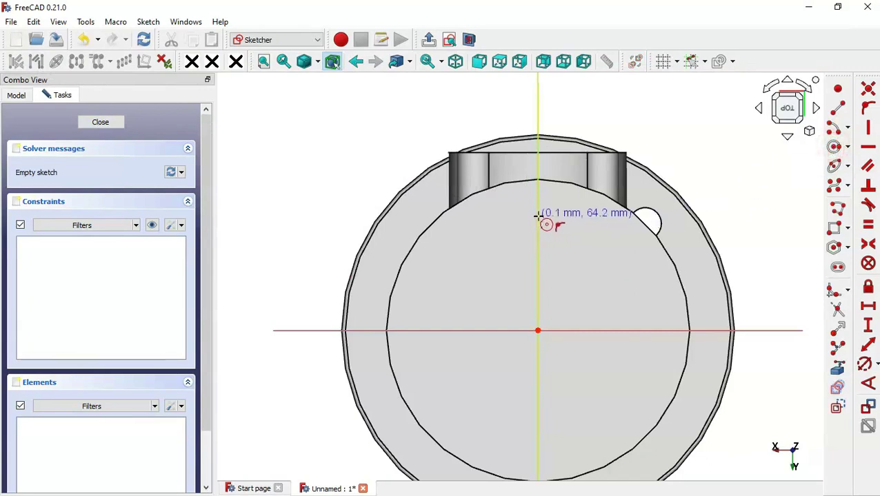
pyautogui.click(538, 215)
pyautogui.click(557, 229)
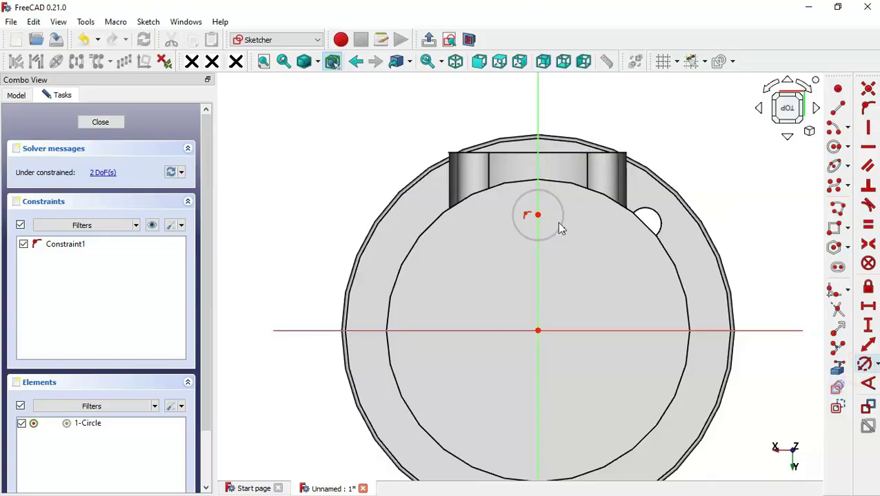
# Step: Look up the upper flange's hole size in the PDF drawing and constrain the circle's diameter to 12 mm
pyautogui.hotkey('alt', 'Tab')
pyautogui.scroll(4, 643, 238)
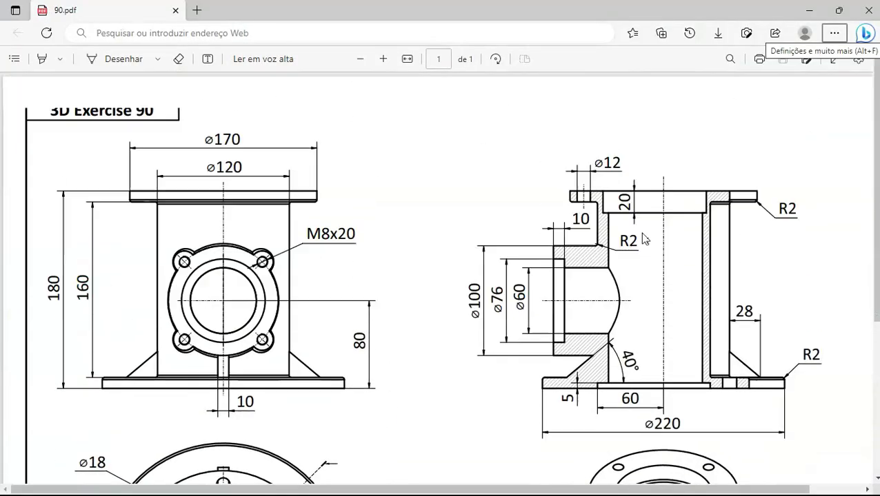
pyautogui.hotkey('alt', 'Tab')
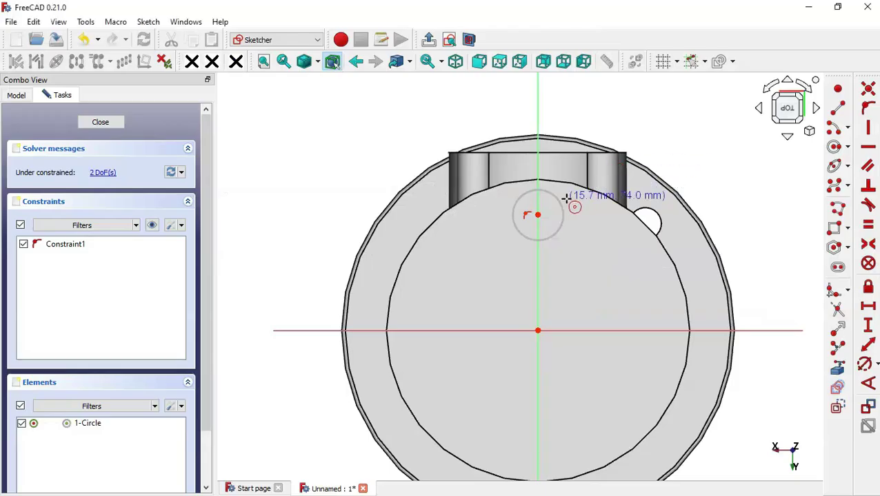
pyautogui.click(866, 366)
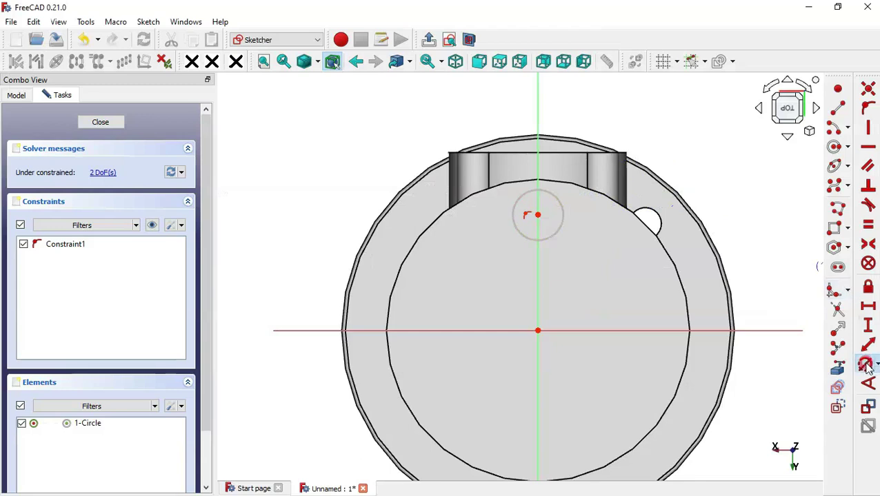
pyautogui.click(558, 198)
pyautogui.write('12')
pyautogui.press('Return')
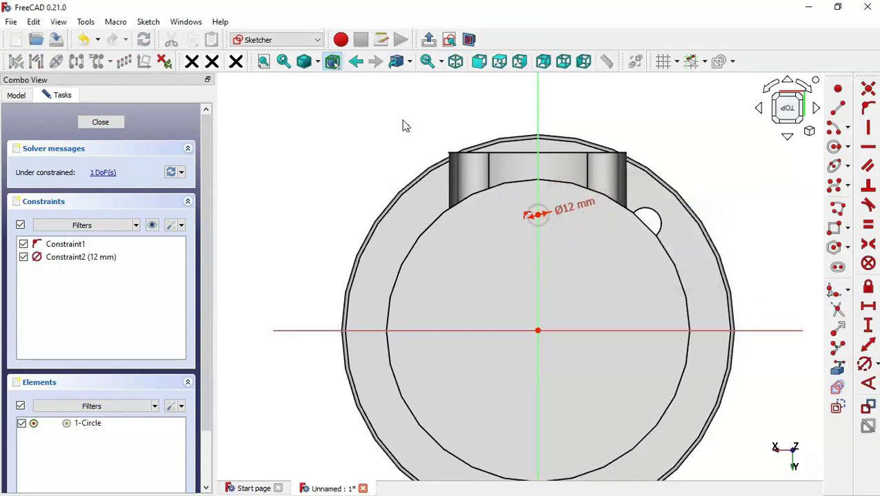
# Step: Constrain the vertical distance from the origin to the circle's centre to 72.5 mm, using the hole-circle radius in the PDF drawing
pyautogui.click(870, 326)
pyautogui.click(538, 330)
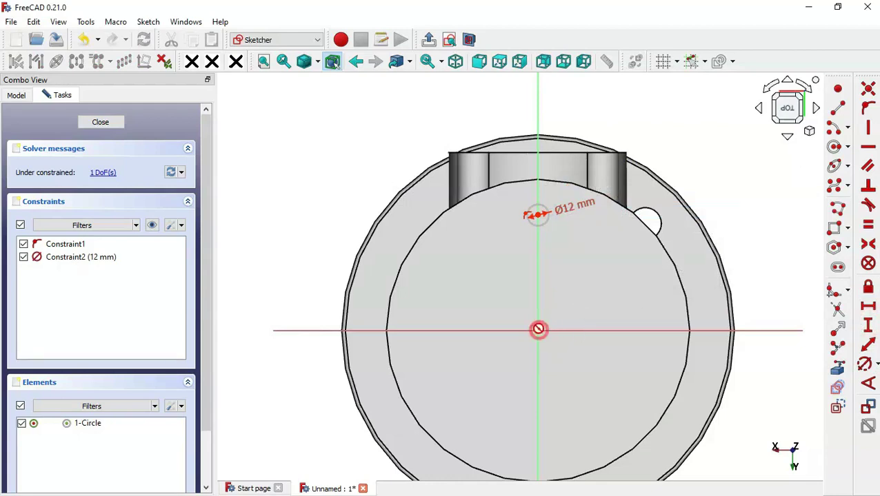
pyautogui.click(536, 216)
pyautogui.hotkey('alt', 'Tab')
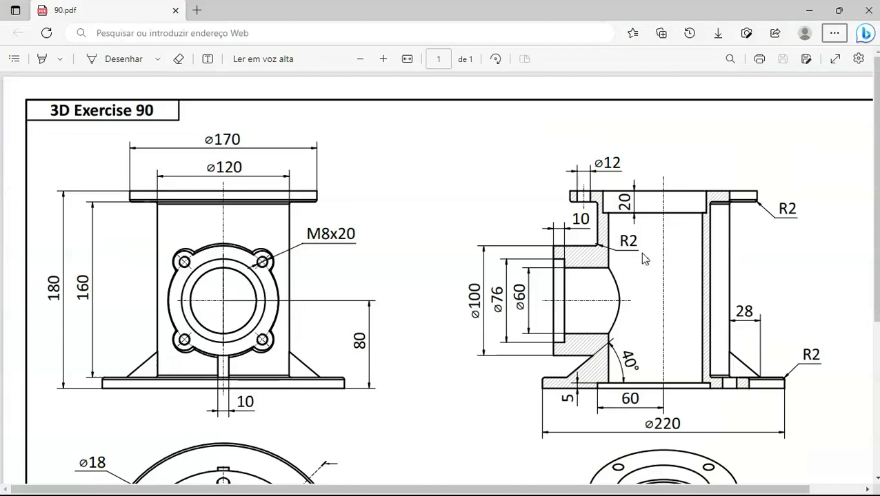
pyautogui.scroll(-3, 599, 231)
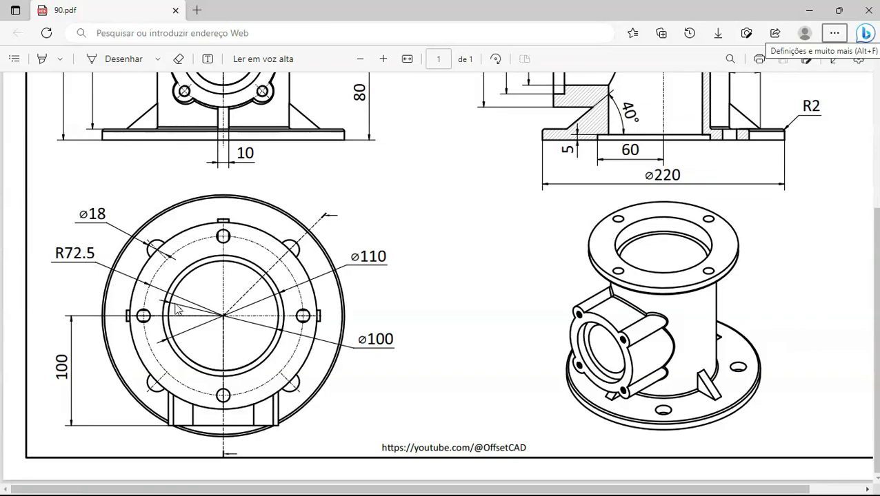
pyautogui.hotkey('alt', 'Tab')
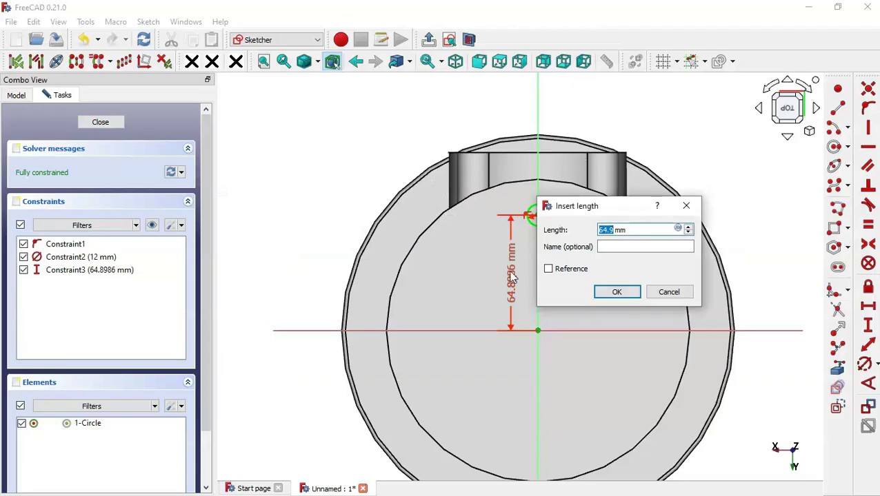
pyautogui.write('72.5')
pyautogui.press('Return')
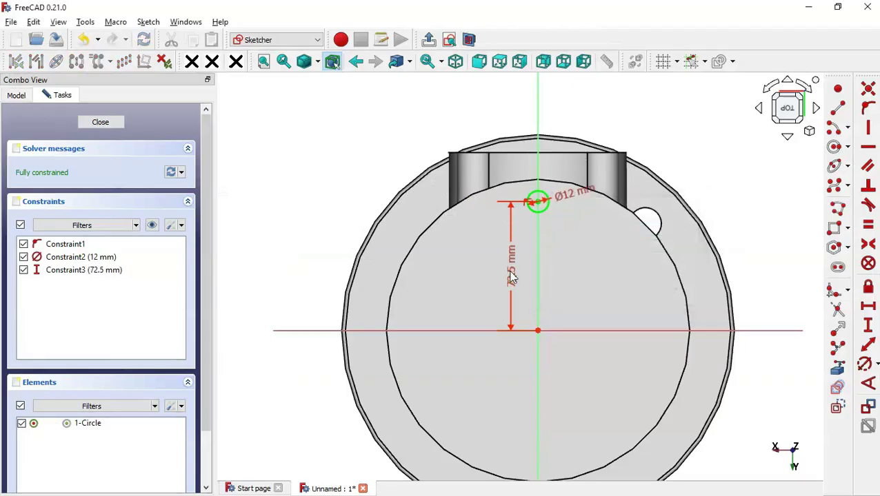
# Step: Finish the sketch and cut the 12 mm hole in the upper flange as a 10 mm deep pocket
pyautogui.click(428, 40)
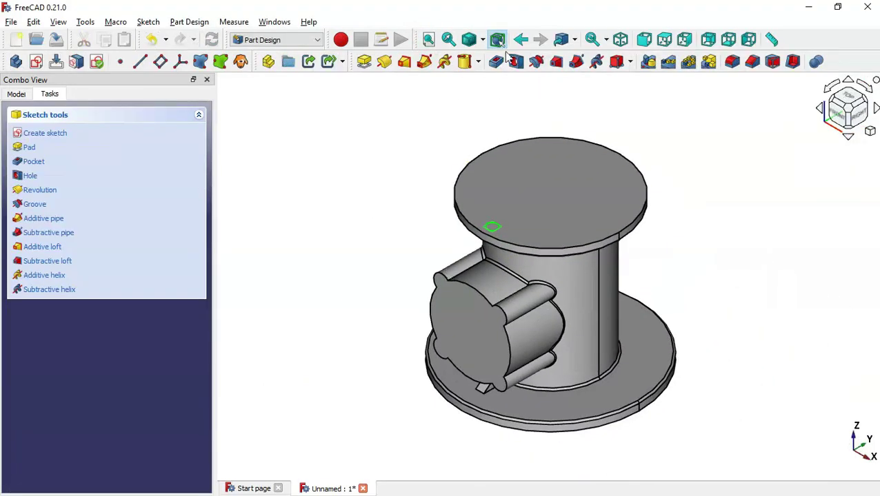
pyautogui.click(498, 65)
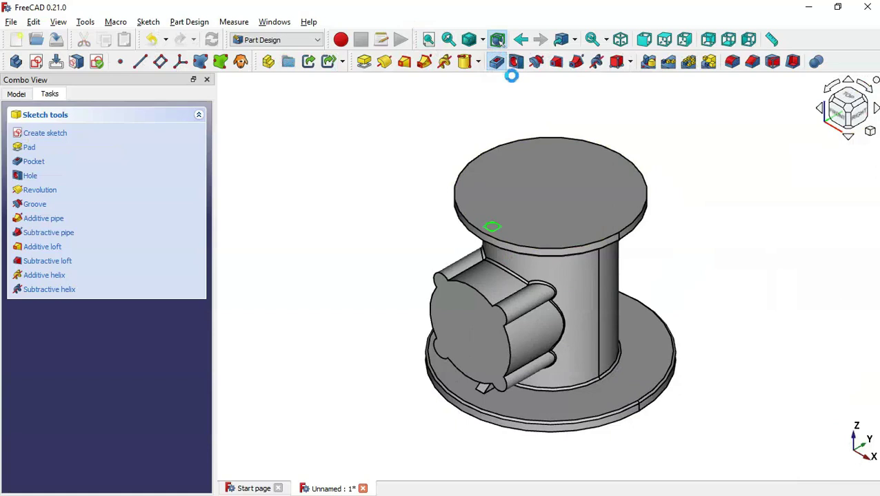
pyautogui.tripleClick(142, 188)
pyautogui.write('10')
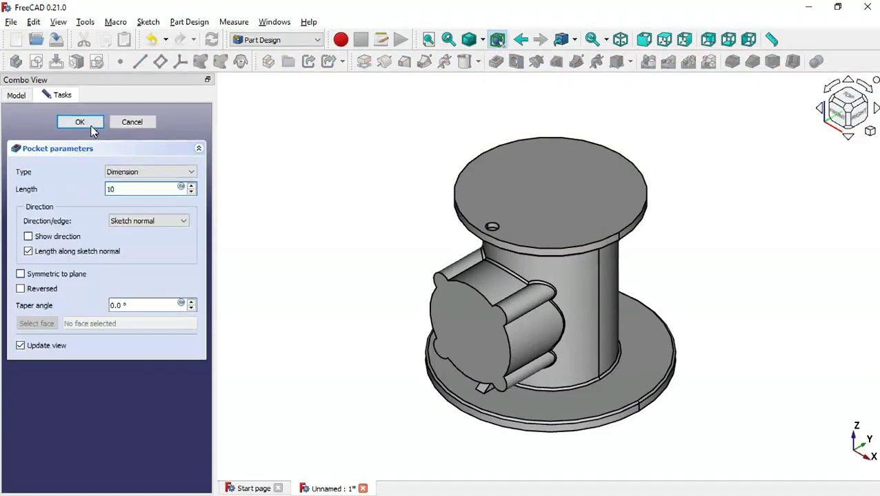
pyautogui.click(85, 122)
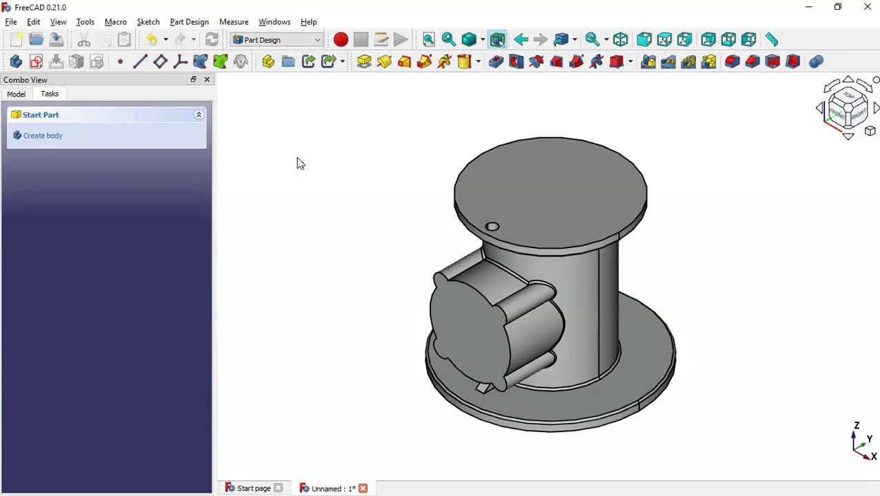
# Step: Check the rib and hole layout in the PDF drawing and start a polar pattern of Pad001, Pocket and Pocket001
pyautogui.moveTo(422, 164); pyautogui.dragTo(651, 165)
pyautogui.hotkey('alt', 'Tab')
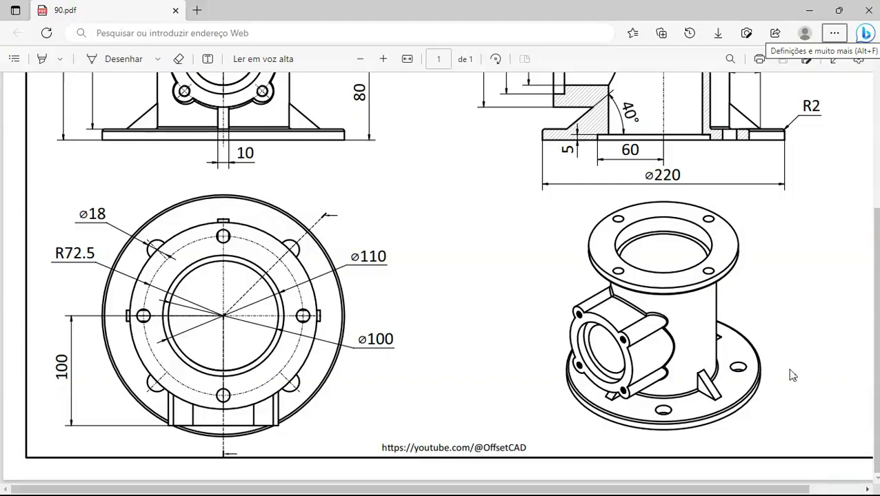
pyautogui.hotkey('alt', 'Tab')
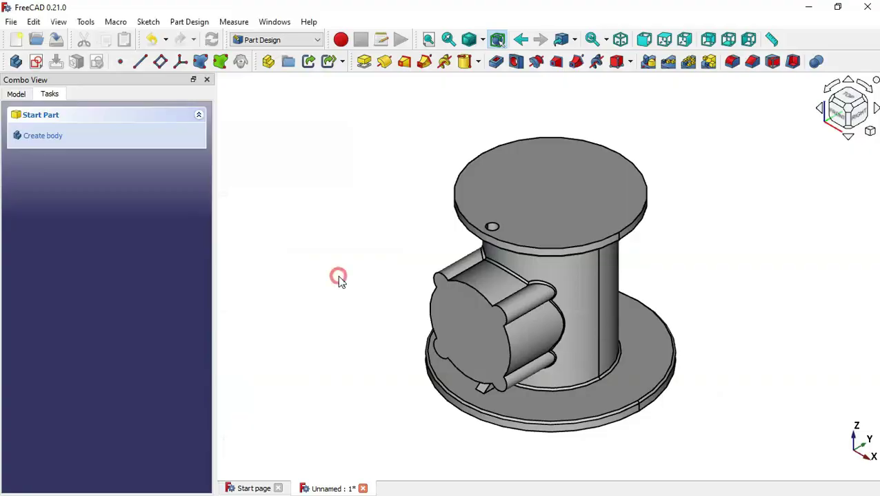
pyautogui.click(17, 94)
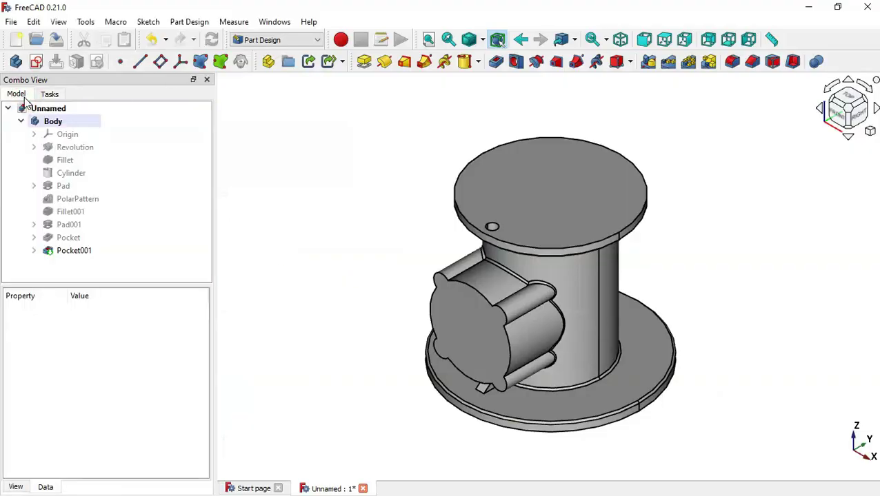
pyautogui.click(71, 229)
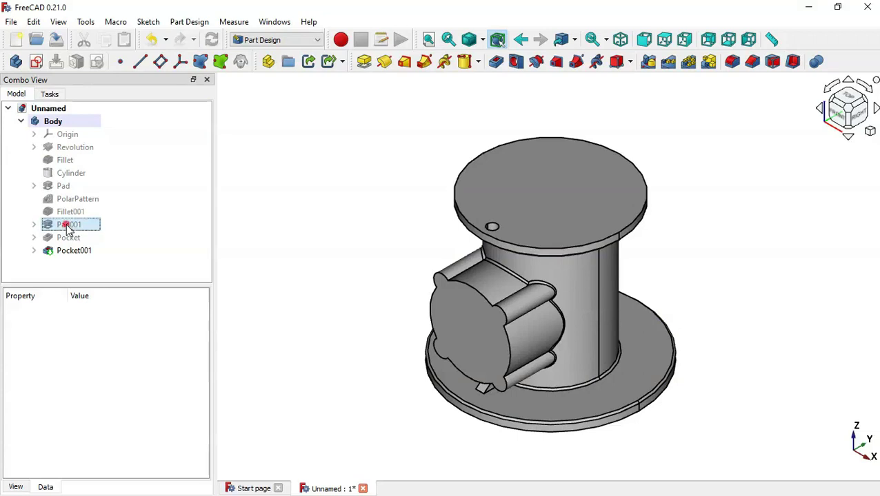
pyautogui.keyDown('ctrl'); pyautogui.click(78, 238); pyautogui.keyUp('ctrl')
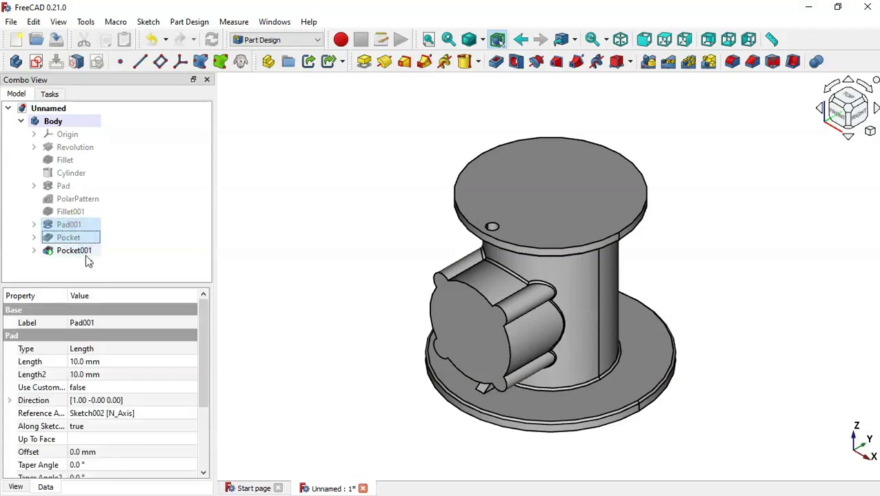
pyautogui.keyDown('ctrl'); pyautogui.click(77, 251); pyautogui.keyUp('ctrl')
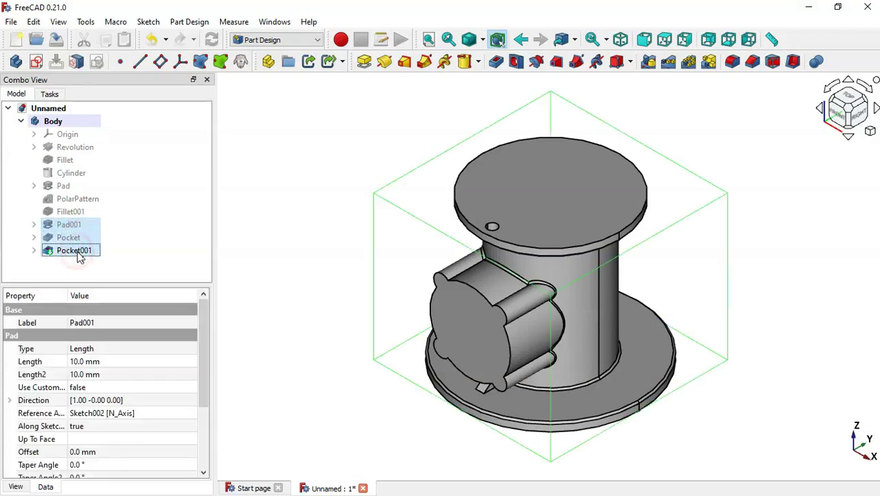
pyautogui.click(691, 70)
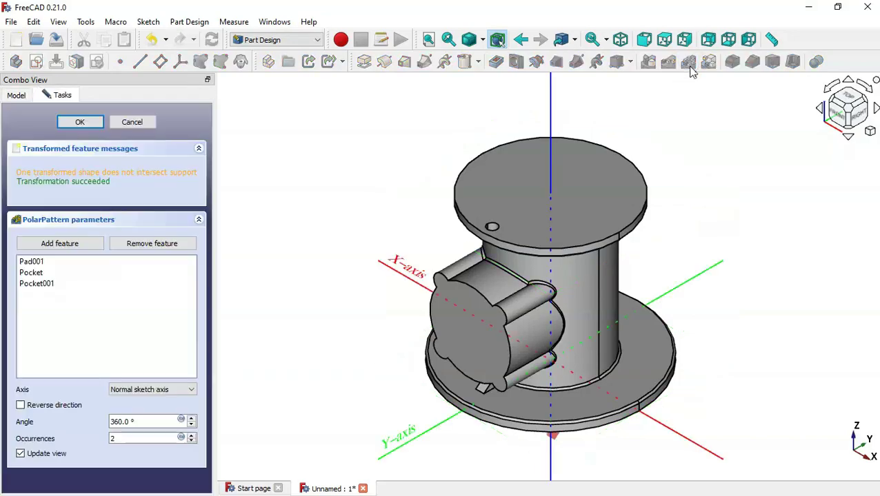
# Step: Set the polar pattern's rotation axis to the Base Z axis
pyautogui.moveTo(521, 445); pyautogui.dragTo(383, 331, button='middle')
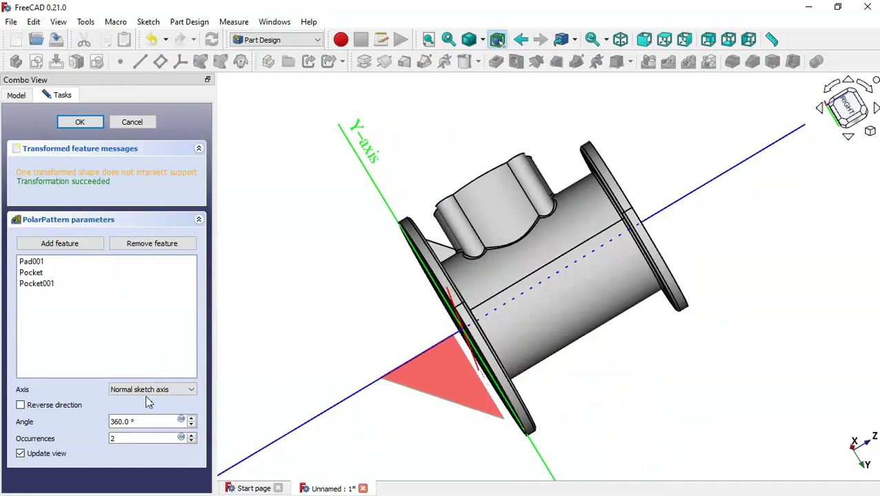
pyautogui.click(166, 390)
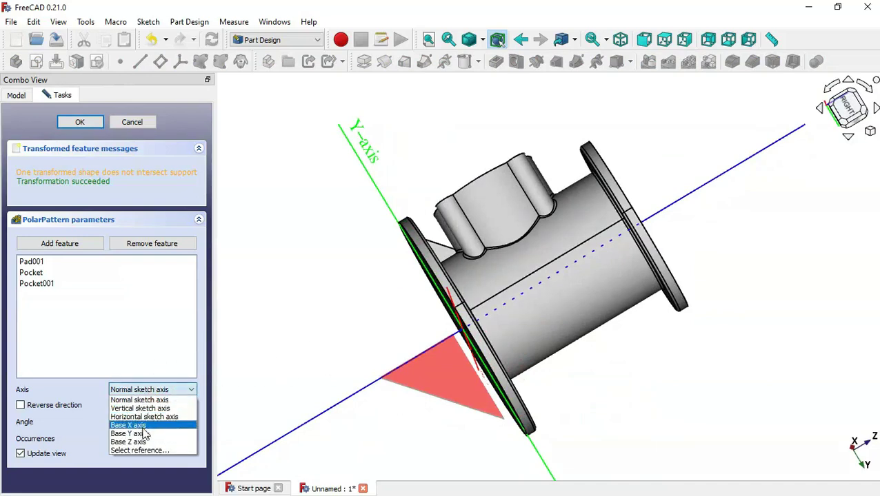
pyautogui.click(150, 441)
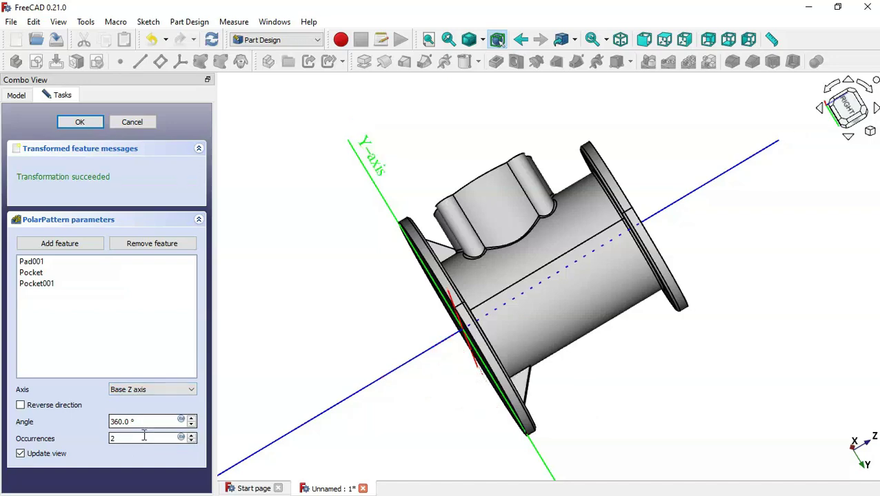
# Step: Set the polar pattern of the rib and flange holes to 4 occurrences and finish it
pyautogui.doubleClick(142, 439)
pyautogui.write('4')
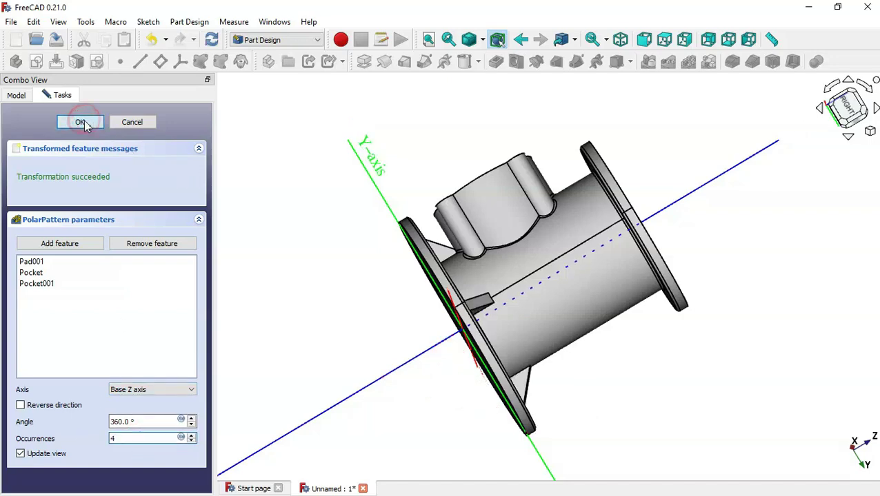
pyautogui.click(79, 121)
pyautogui.moveTo(434, 170)
pyautogui.mouseDown(button='middle')
pyautogui.moveTo(609, 328)
pyautogui.moveTo(436, 373)
pyautogui.moveTo(357, 359)
pyautogui.moveTo(447, 277)
pyautogui.moveTo(635, 276)
pyautogui.moveTo(683, 210)
pyautogui.moveTo(375, 342)
pyautogui.moveTo(487, 427)
pyautogui.moveTo(507, 402)
pyautogui.moveTo(495, 386)
pyautogui.mouseUp(button='middle')
# Step: Check the section view in the PDF drawing, start a new sketch on the YZ plane in FreeCAD and show the body in section
pyautogui.hotkey('alt', 'Tab')
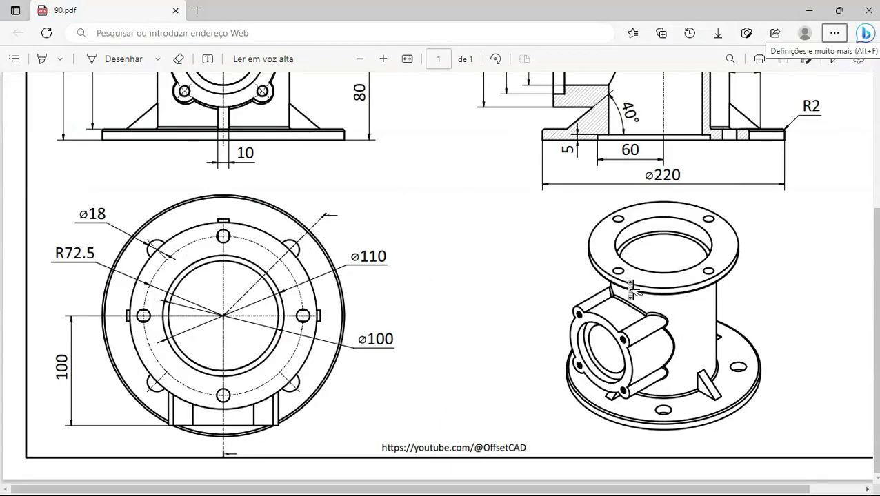
pyautogui.scroll(3, 629, 287)
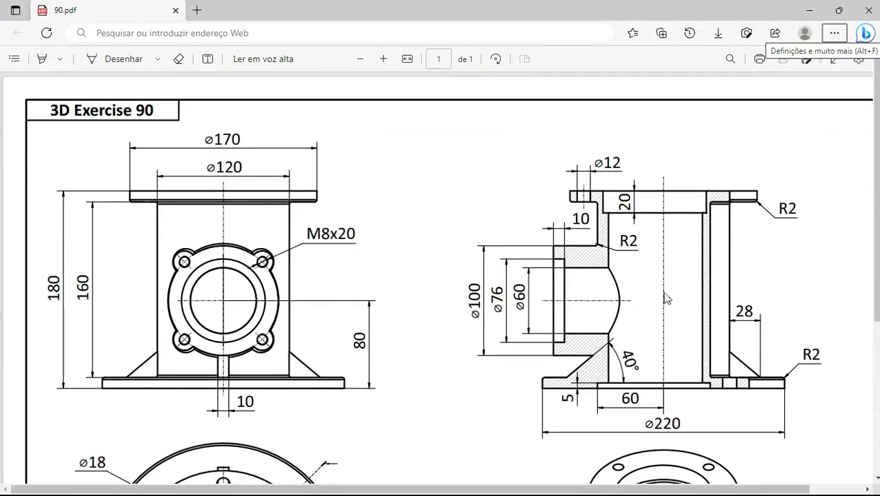
pyautogui.hotkey('alt', 'Tab')
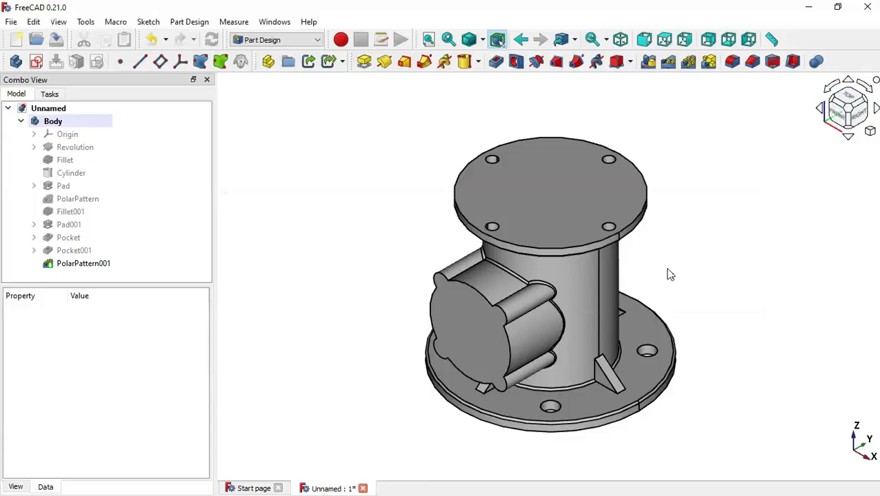
pyautogui.click(36, 62)
pyautogui.click(413, 246)
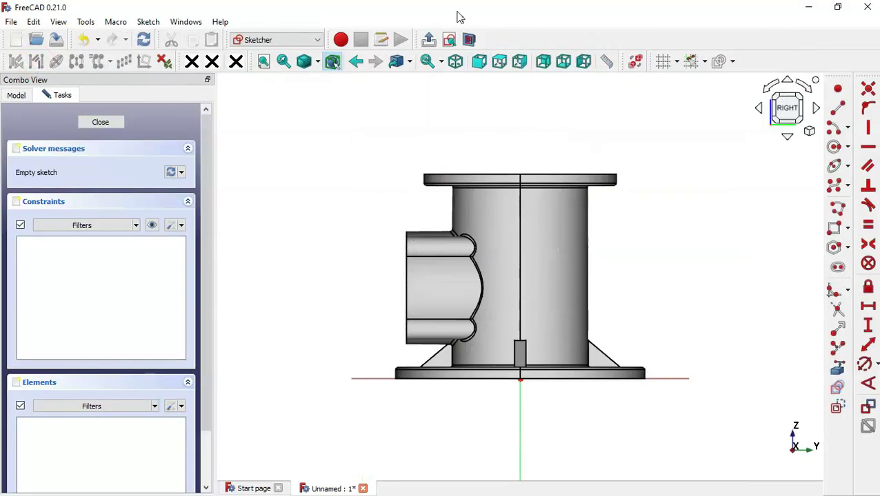
pyautogui.click(468, 39)
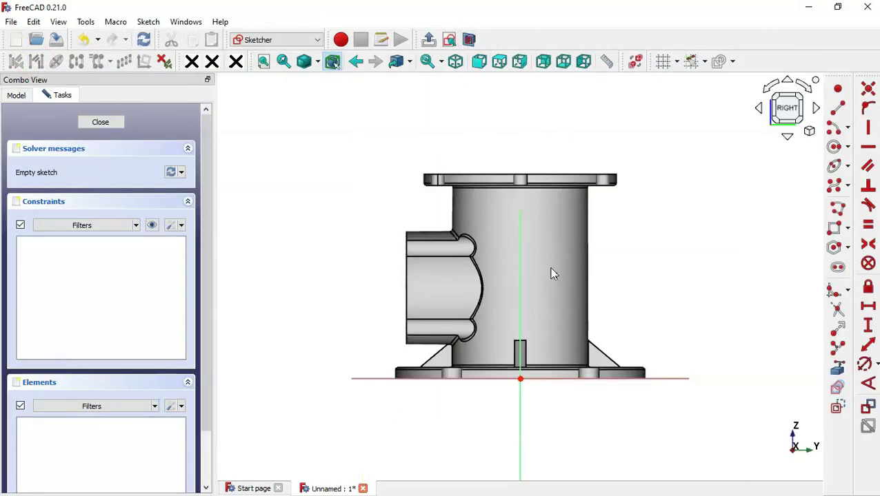
pyautogui.scroll(3, 553, 274)
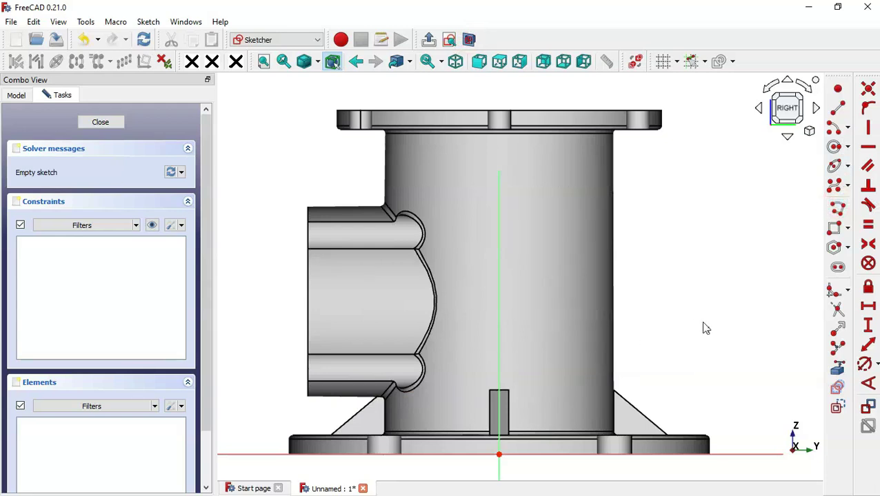
pyautogui.scroll(-2, 705, 330)
# Step: Sketch a closed stepped half-profile of the bore as a polyline from the origin, about 195 mm high and about 118 mm wide at the top
pyautogui.click(840, 209)
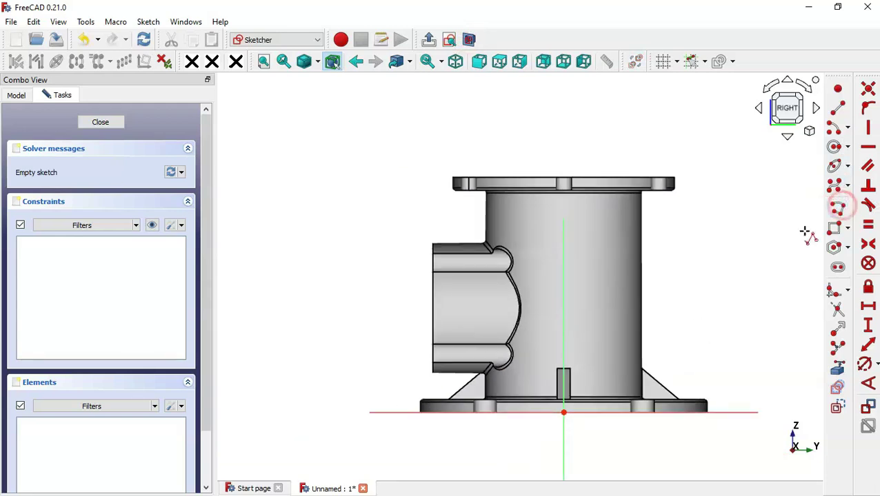
pyautogui.click(565, 412)
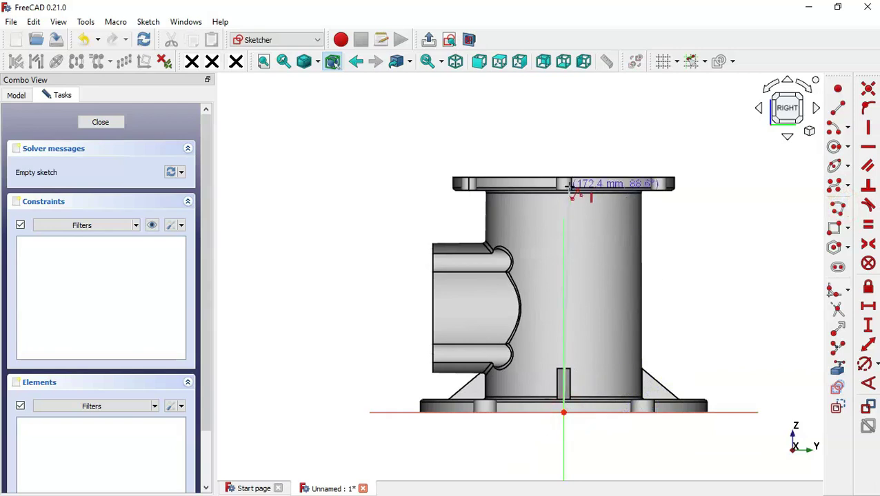
pyautogui.click(563, 158)
pyautogui.click(718, 158)
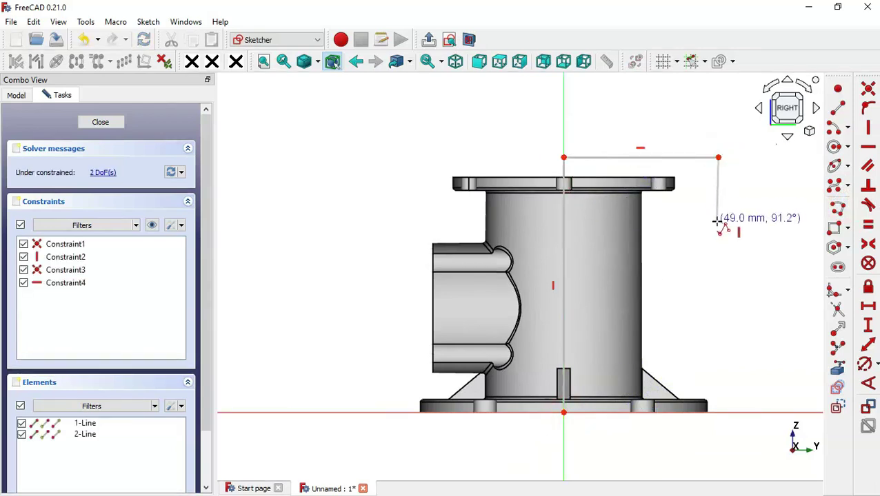
pyautogui.click(718, 221)
pyautogui.click(634, 220)
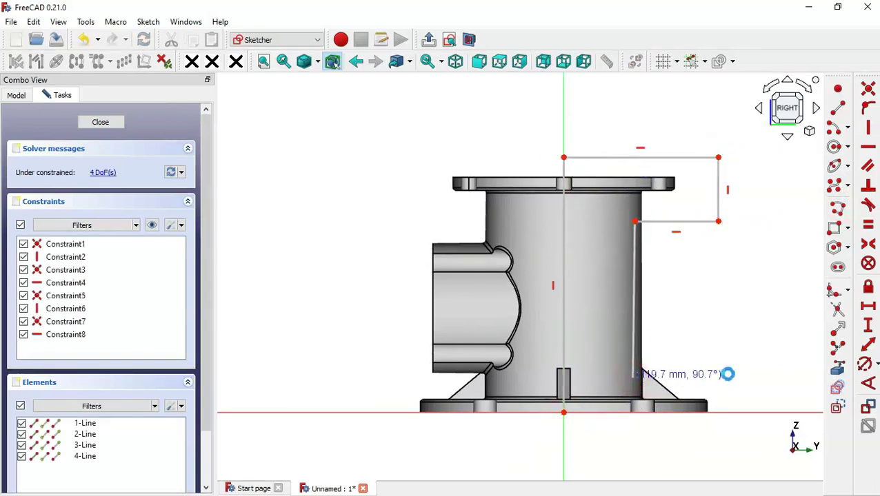
pyautogui.click(634, 378)
pyautogui.click(741, 378)
pyautogui.click(740, 412)
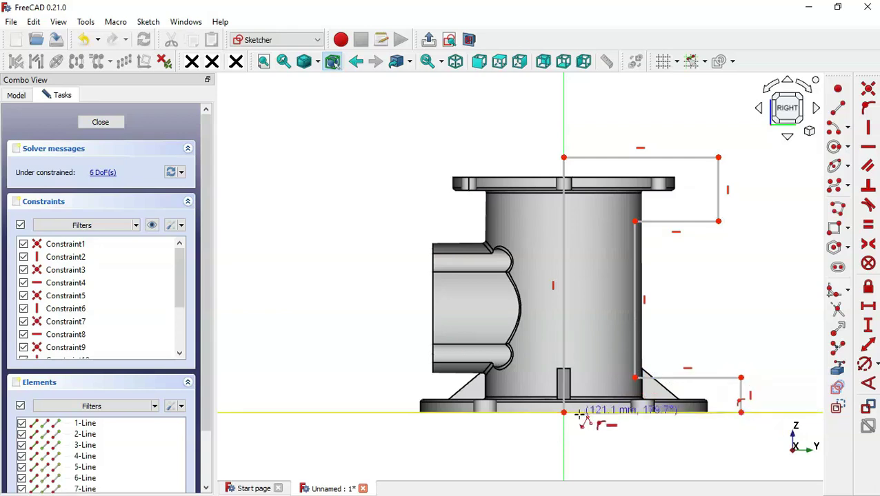
pyautogui.click(543, 410)
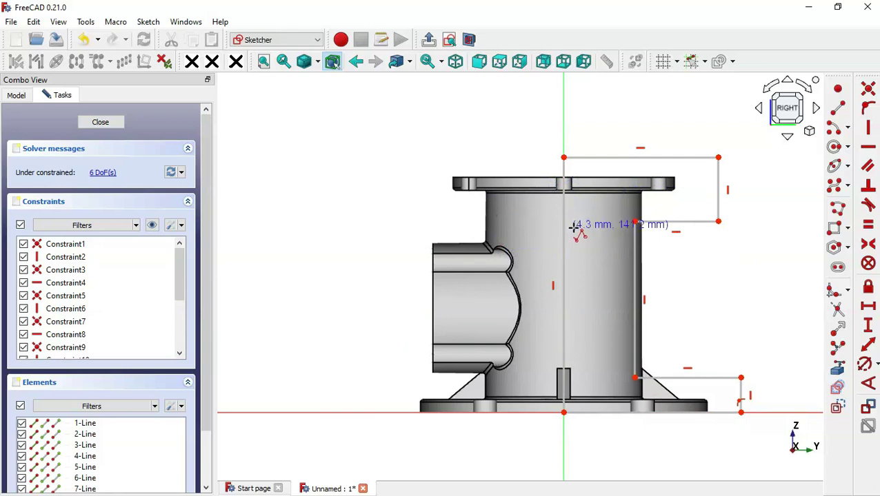
# Step: Constrain the length of the profile's vertical line along the axis to 180 mm
pyautogui.click(869, 348)
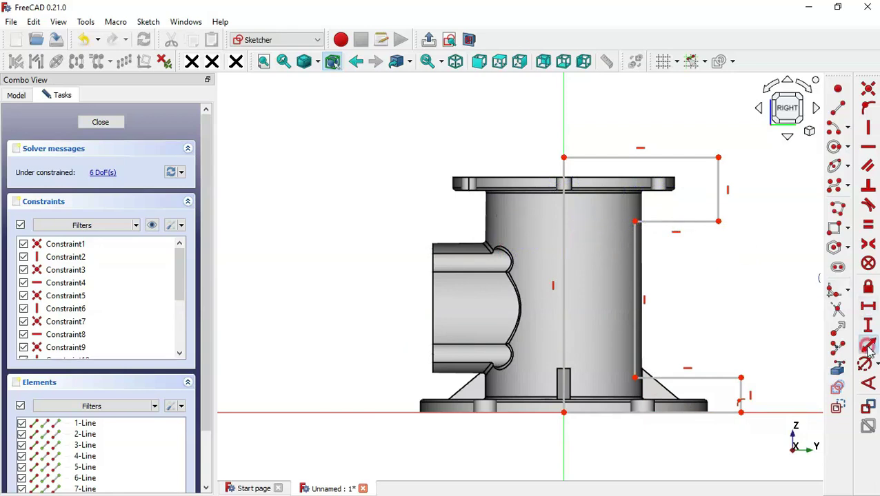
pyautogui.click(563, 314)
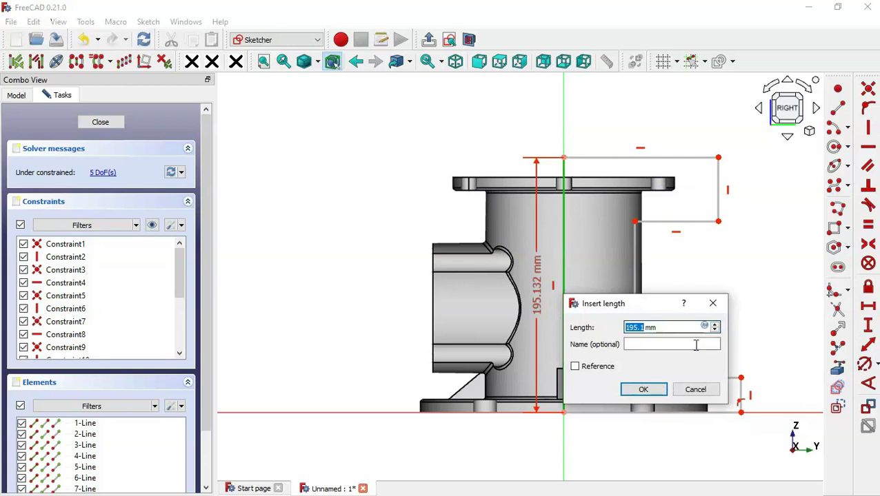
pyautogui.write('180')
pyautogui.press('Return')
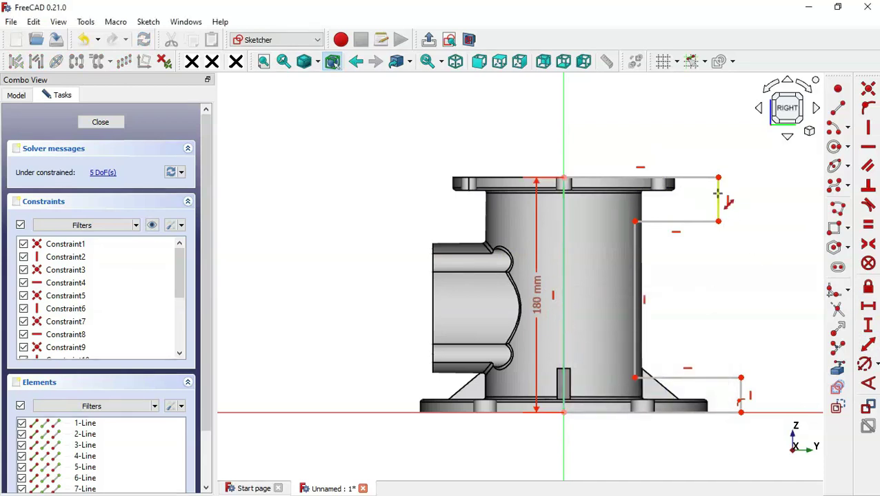
# Step: Constrain the height of the profile's upper step to 20 mm, using the recess depth in the PDF drawing
pyautogui.hotkey('alt', 'Tab')
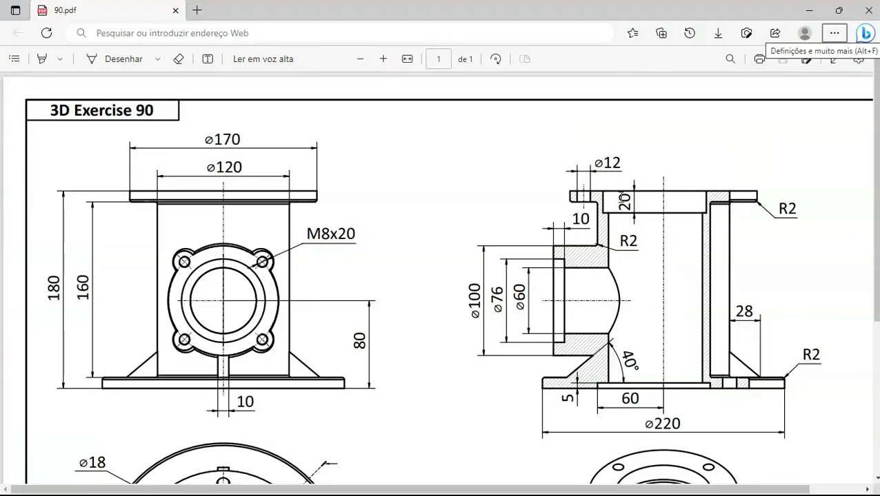
pyautogui.hotkey('alt', 'Tab')
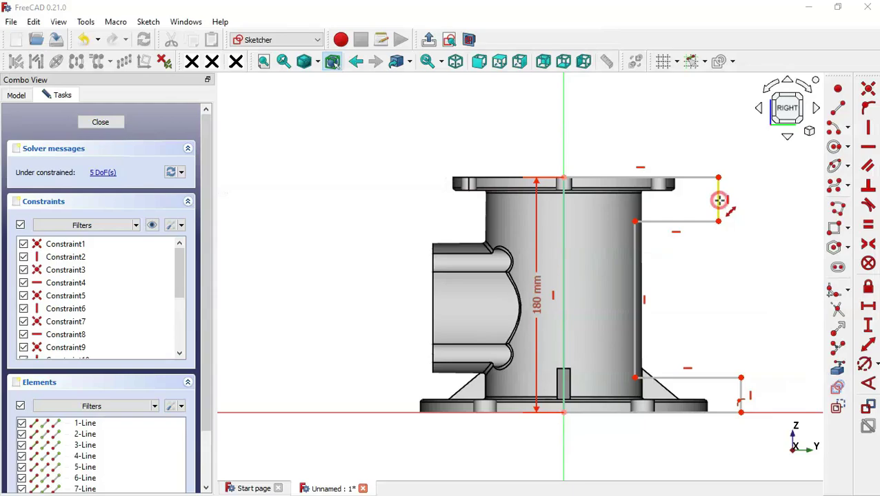
pyautogui.click(719, 200)
pyautogui.press('Return')
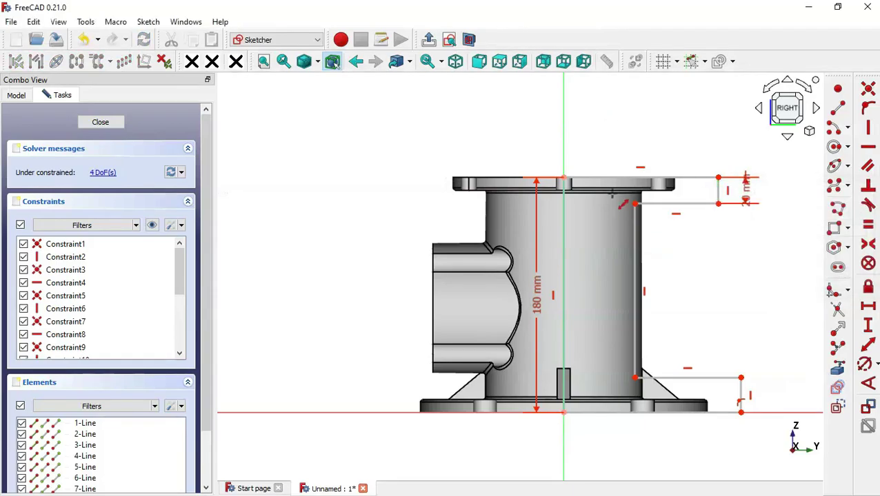
# Step: Constrain the height of the profile's lower step to 5 mm, using the bottom recess depth in the PDF drawing
pyautogui.hotkey('alt', 'Tab')
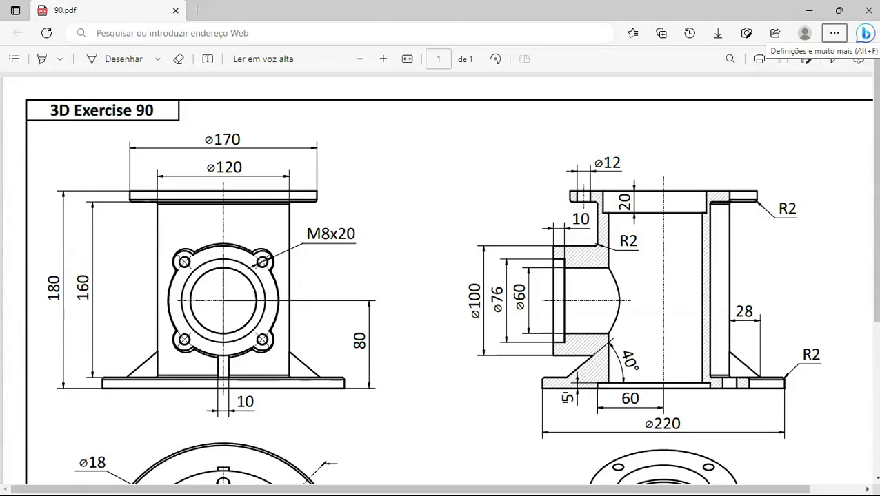
pyautogui.hotkey('alt', 'Tab')
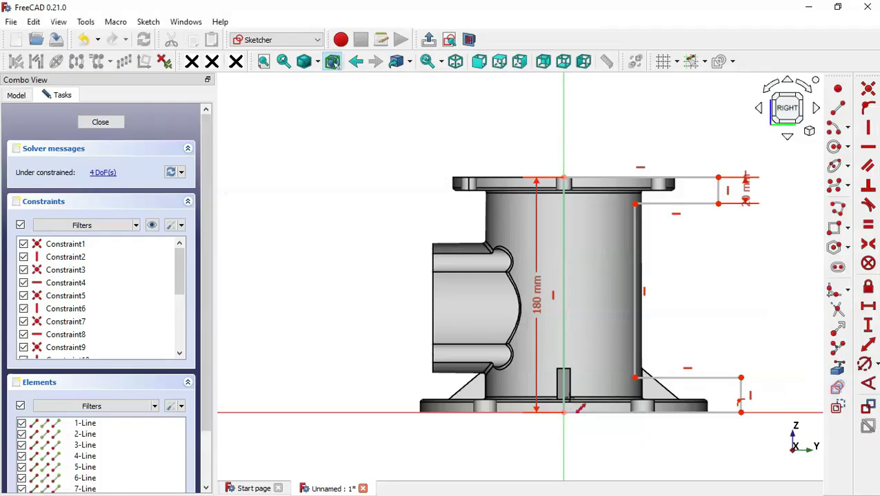
pyautogui.click(742, 390)
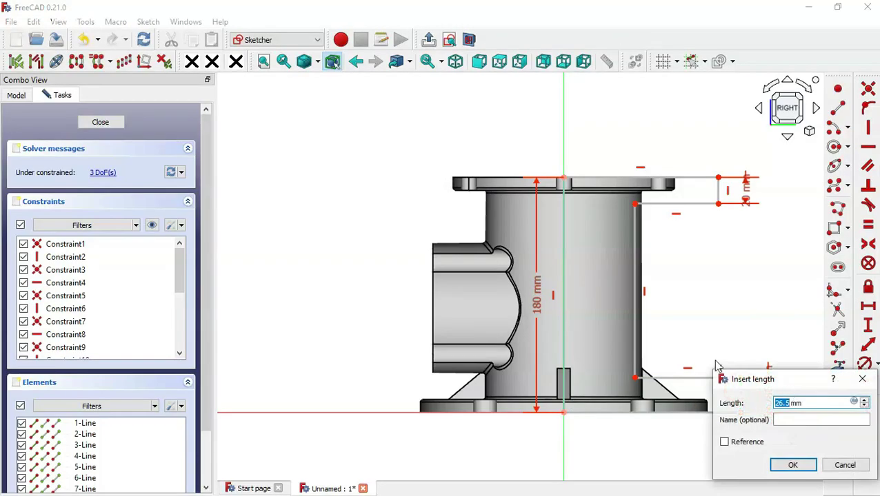
pyautogui.press('Return')
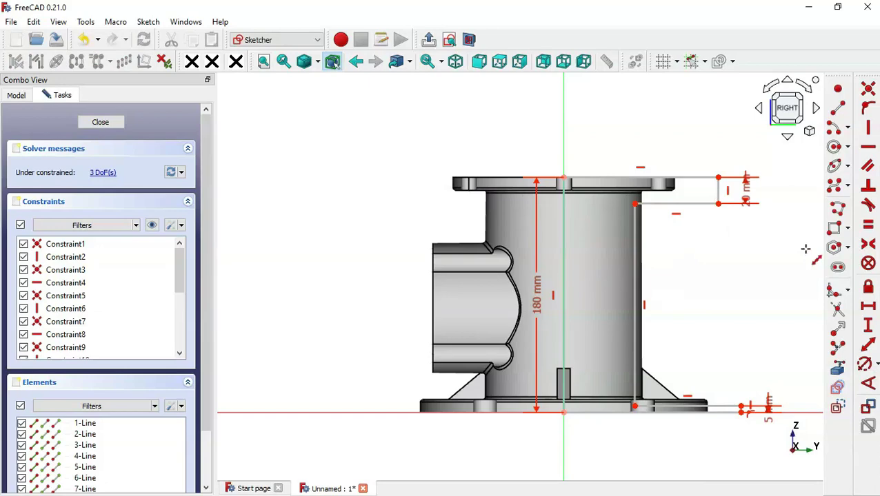
# Step: Constrain the horizontal length of the profile's top edge to 110/2 mm, using the upper recess diameter in the PDF drawing
pyautogui.click(867, 306)
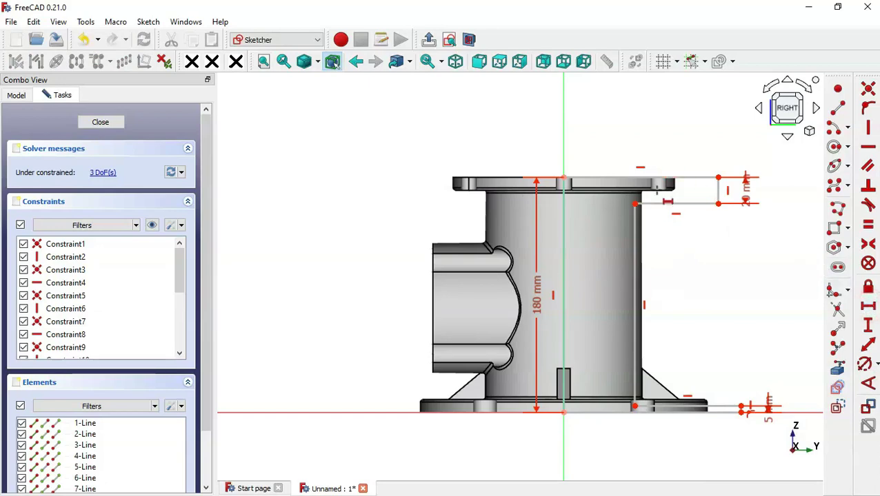
pyautogui.click(619, 177)
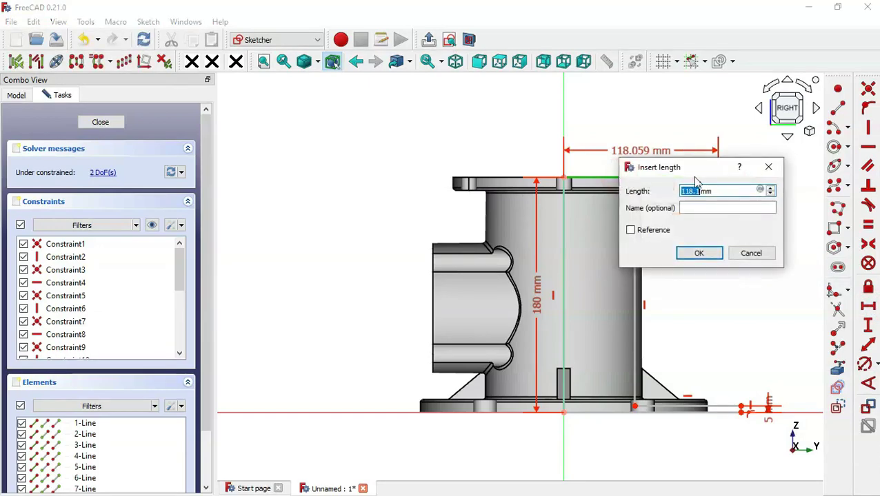
pyautogui.hotkey('alt', 'Tab')
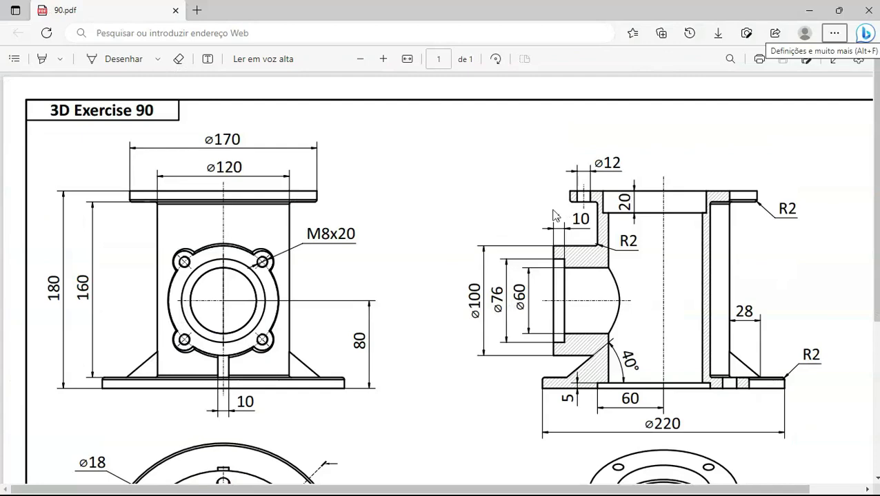
pyautogui.scroll(-4, 554, 216)
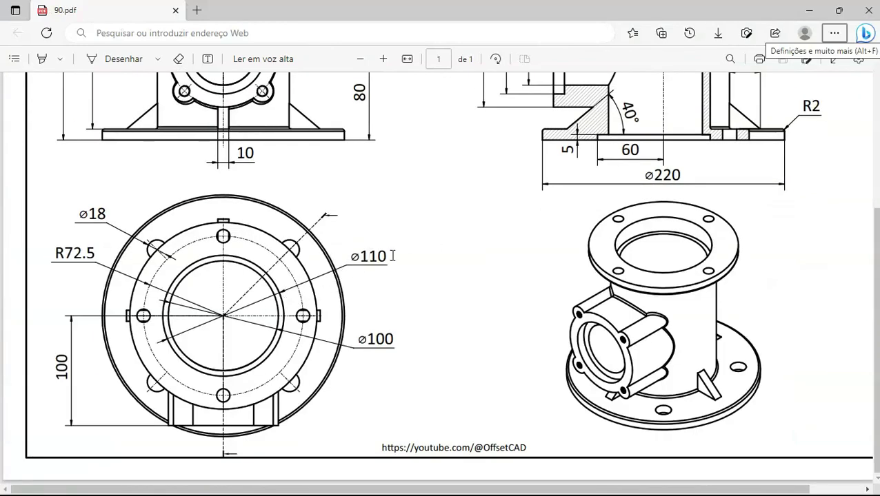
pyautogui.hotkey('alt', 'Tab')
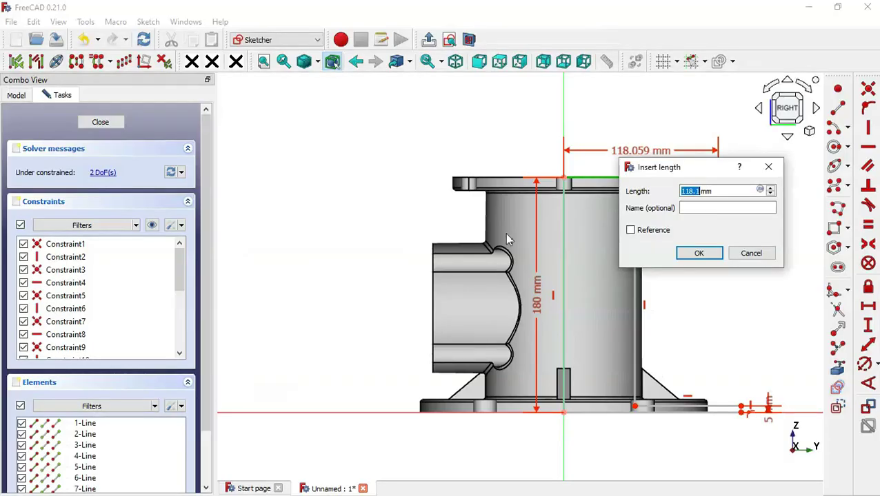
pyautogui.write('1')
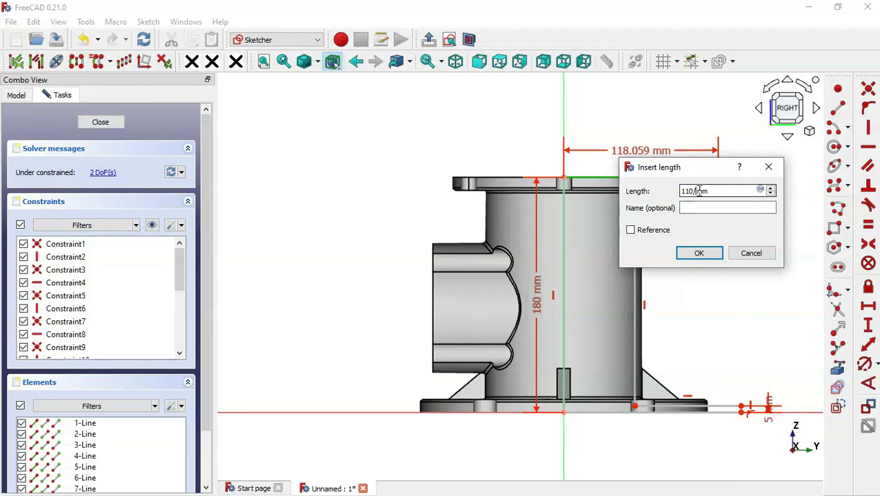
pyautogui.press('Return')
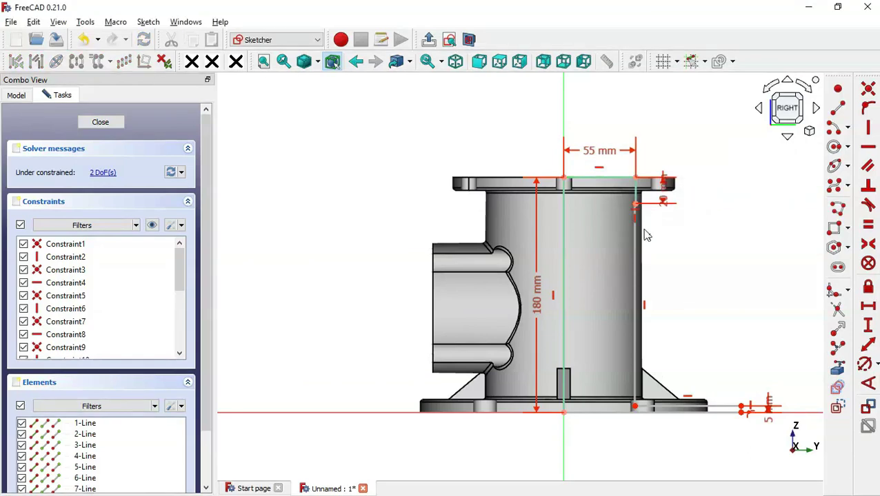
# Step: Constrain the horizontal distance from the origin to the lower end of the bore's long vertical line to 50 mm
pyautogui.click(634, 406)
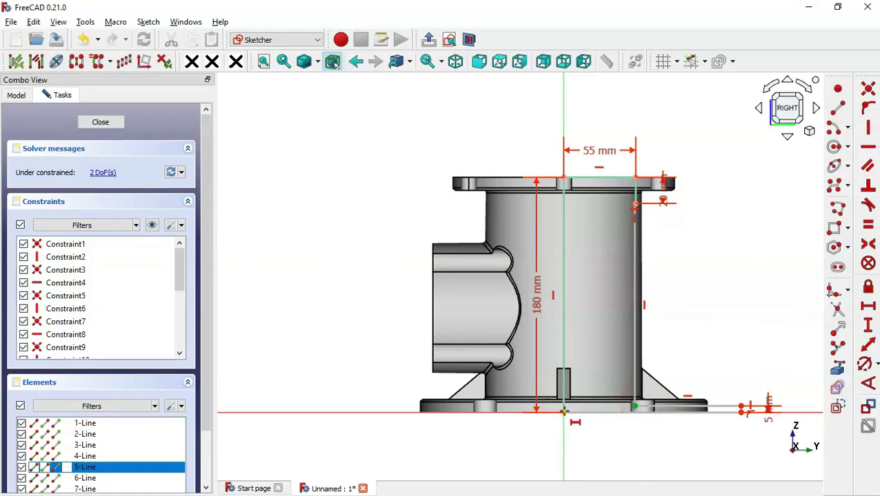
pyautogui.click(564, 411)
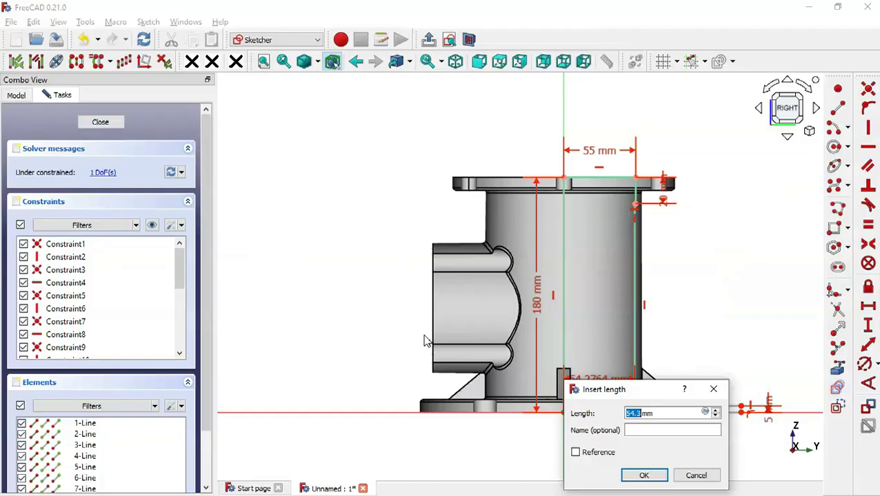
pyautogui.press('Return')
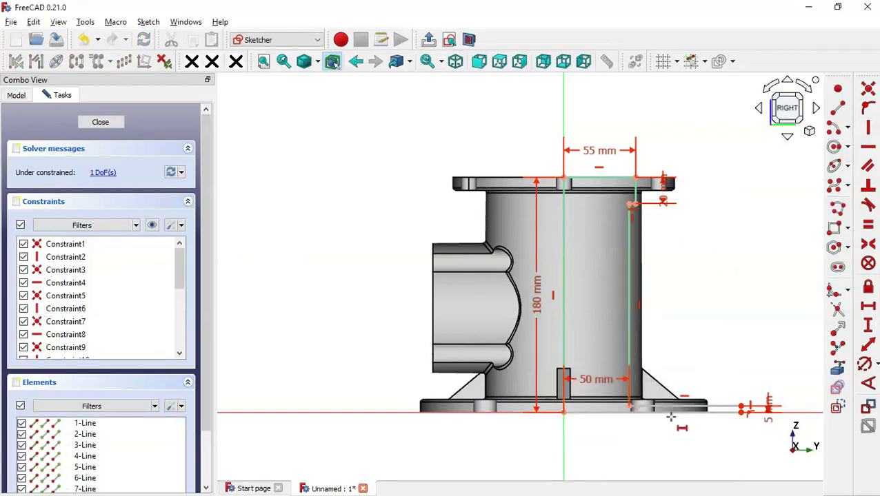
# Step: Constrain the horizontal length of the profile's bottom edge to 60 mm, using the bottom recess dimension in the PDF drawing
pyautogui.scroll(3, 671, 418)
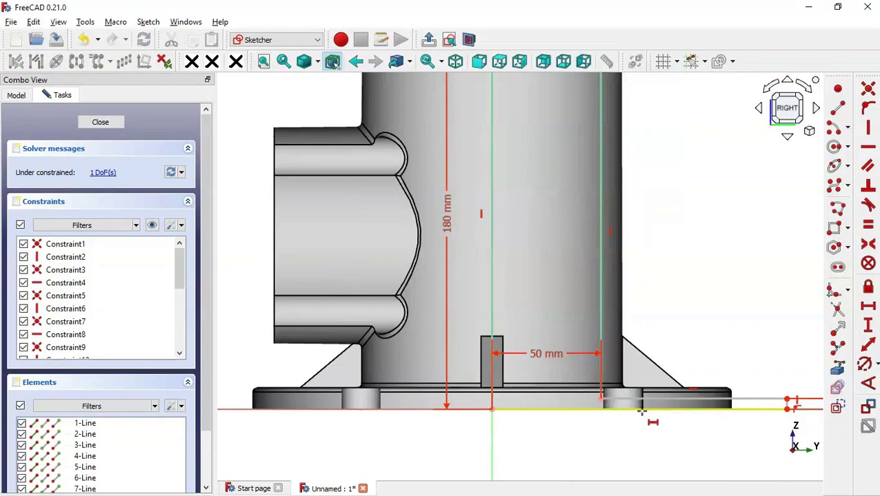
pyautogui.click(641, 412)
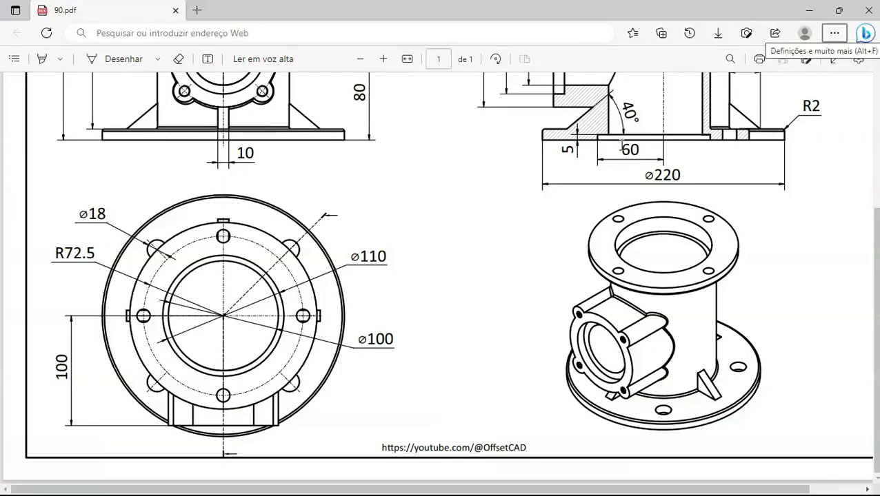
pyautogui.scroll(4, 628, 152)
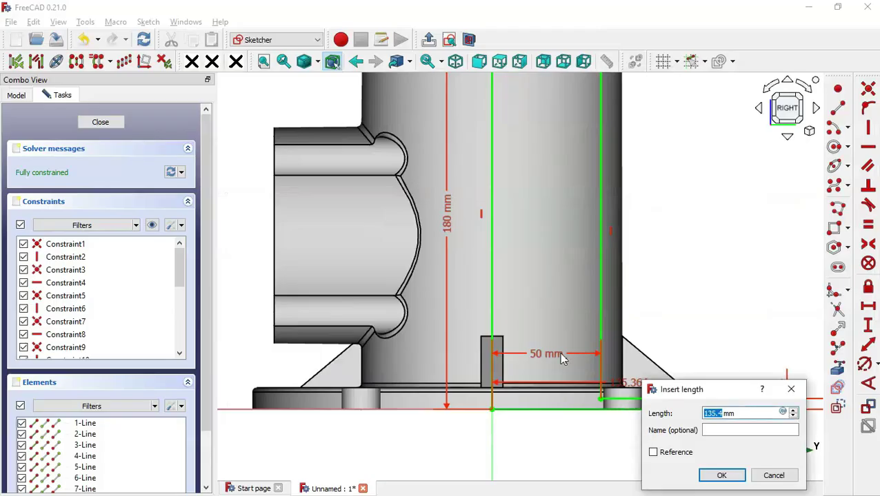
pyautogui.write('60')
pyautogui.press('Return')
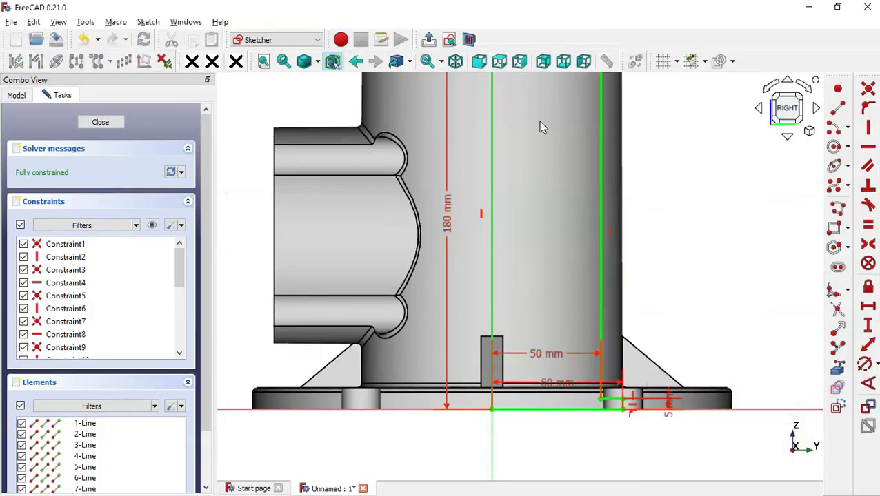
# Step: Finish the bore sketch and cut it from the body as a 360° Groove around the vertical sketch axis
pyautogui.click(428, 39)
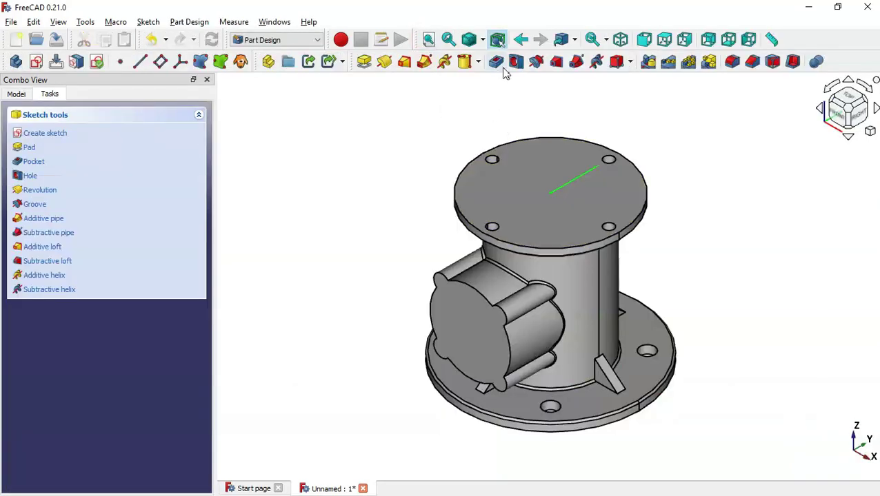
pyautogui.click(537, 62)
pyautogui.scroll(-3, 624, 165)
pyautogui.moveTo(624, 165); pyautogui.dragTo(625, 250, button='middle')
pyautogui.scroll(2, 625, 249)
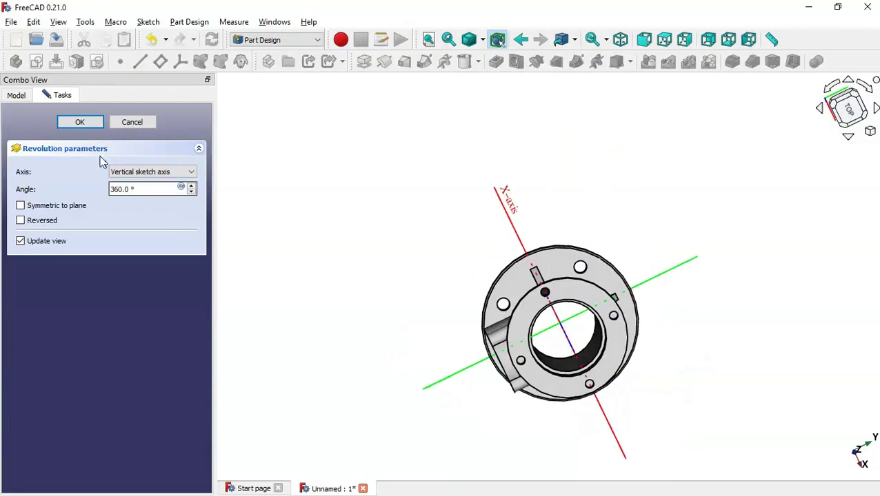
pyautogui.click(80, 122)
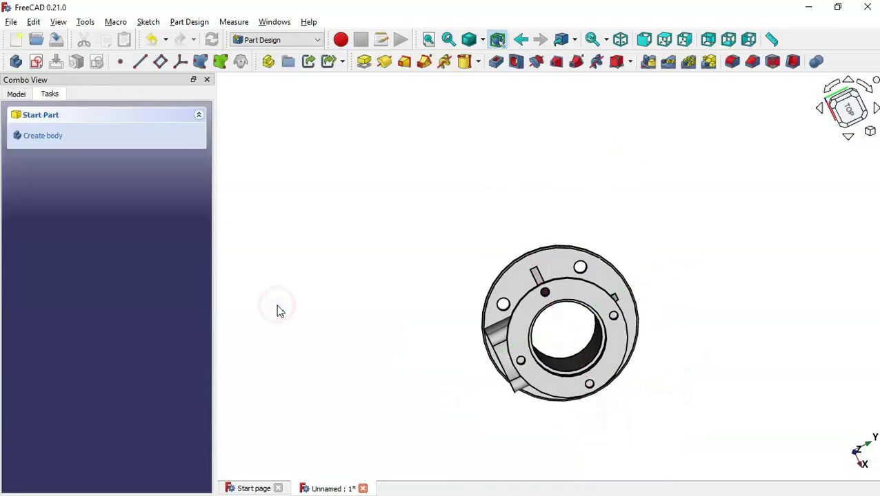
# Step: Create a new sketch on the YZ-plane for the side port bore and section the model at the sketch plane
pyautogui.press('0')
pyautogui.hotkey('alt', 'Tab')
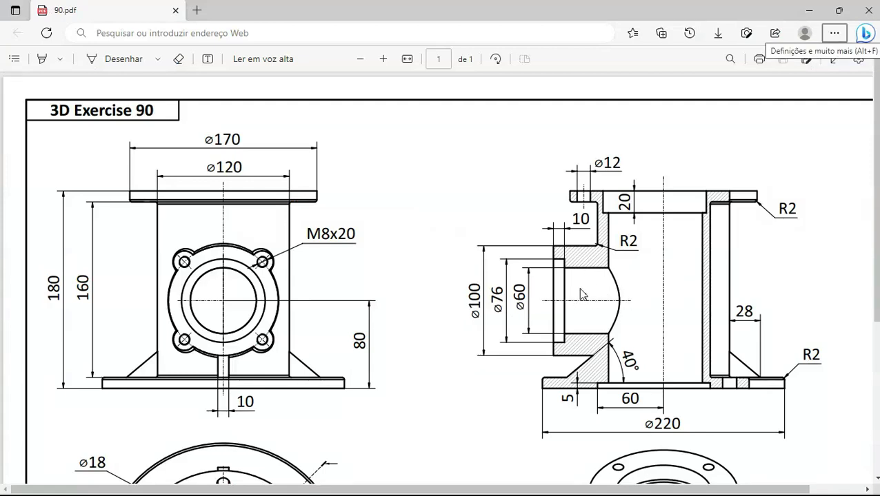
pyautogui.hotkey('alt', 'Tab')
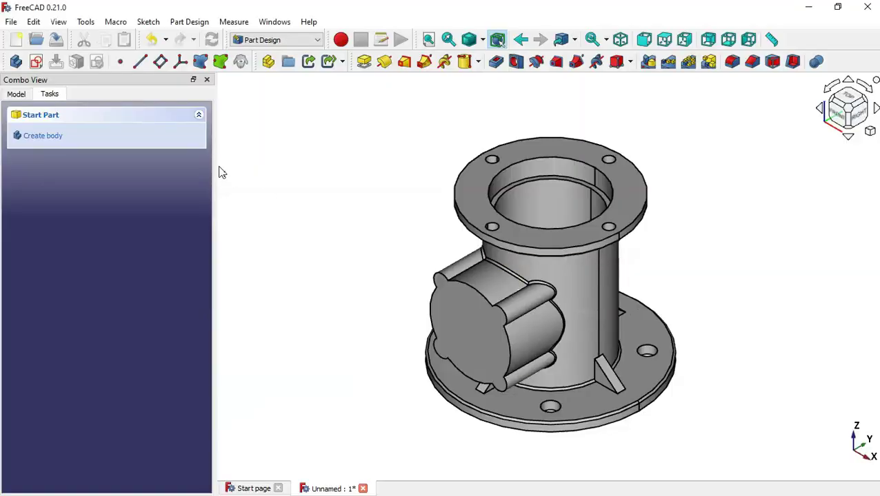
pyautogui.click(37, 62)
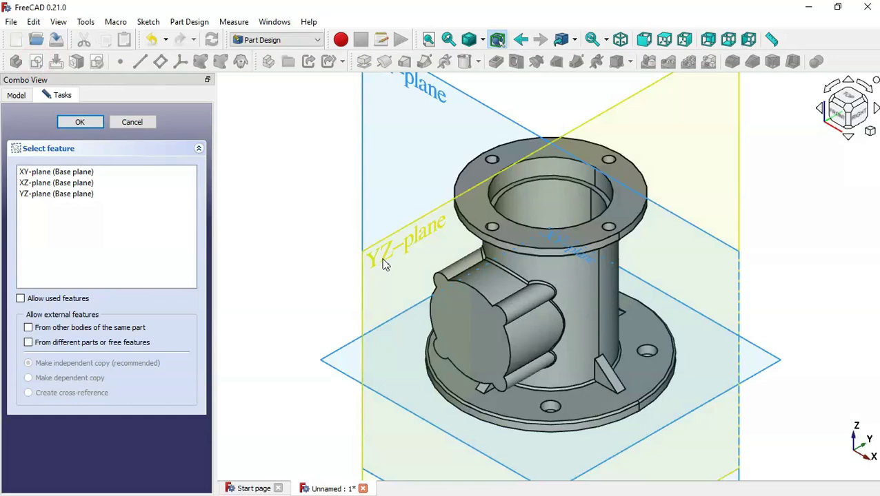
pyautogui.click(400, 253)
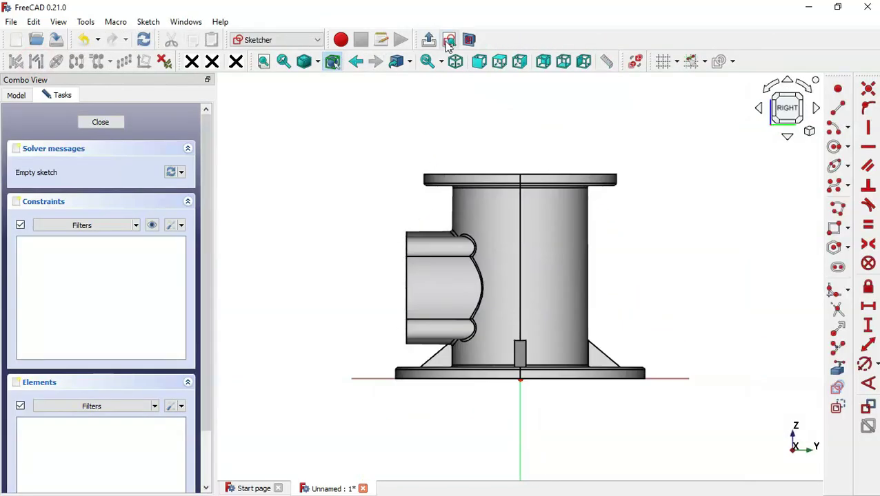
pyautogui.click(468, 39)
pyautogui.scroll(2, 429, 254)
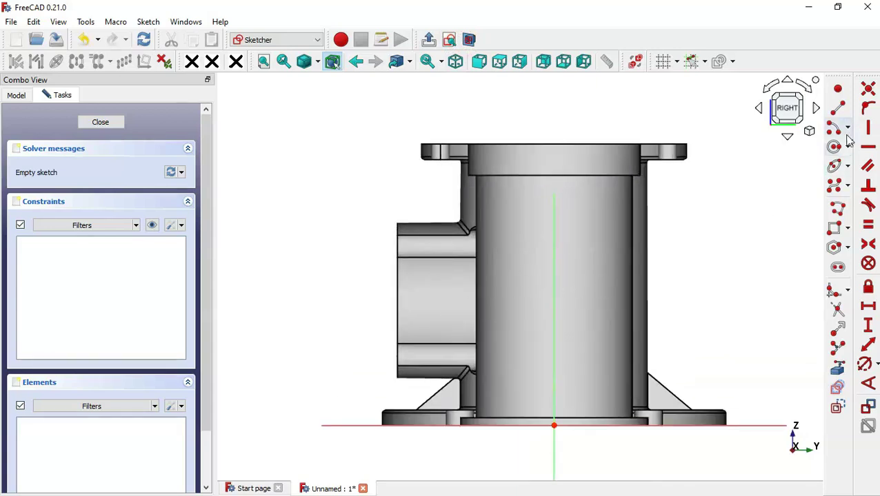
# Step: Draw a horizontal line about 157 mm long from the vertical axis out through the side port and convert it to construction geometry
pyautogui.click(840, 111)
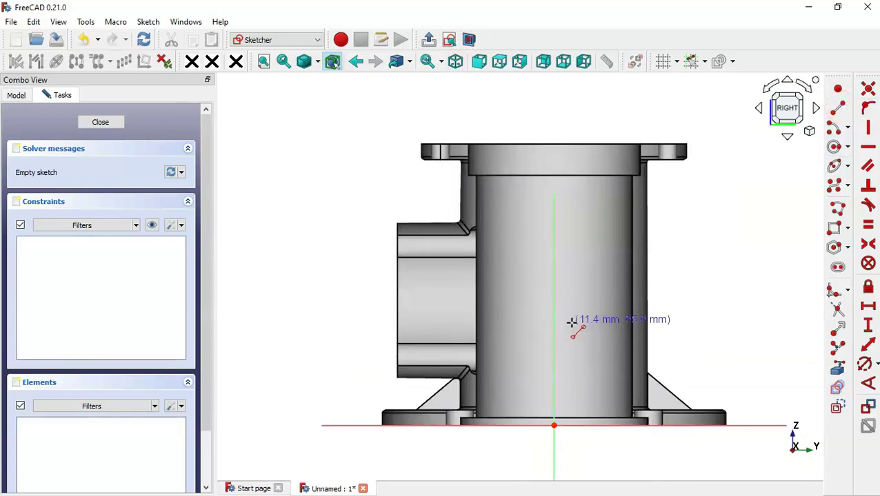
pyautogui.click(308, 294)
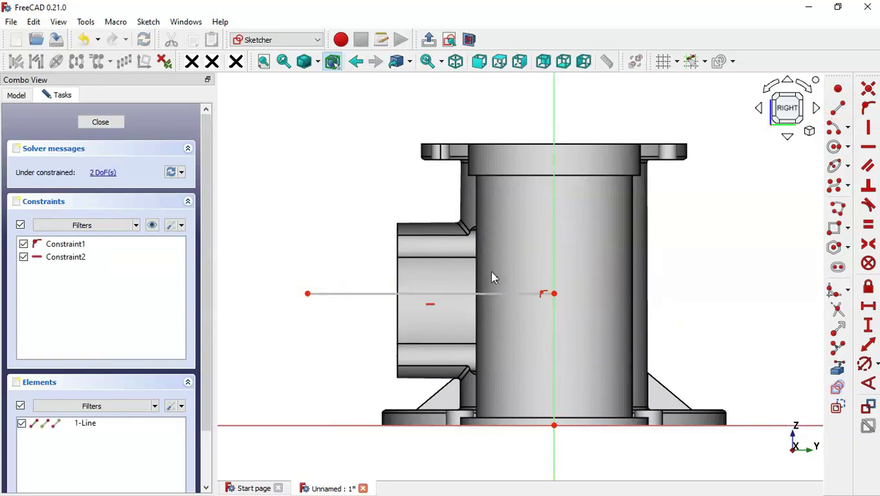
pyautogui.click(503, 293)
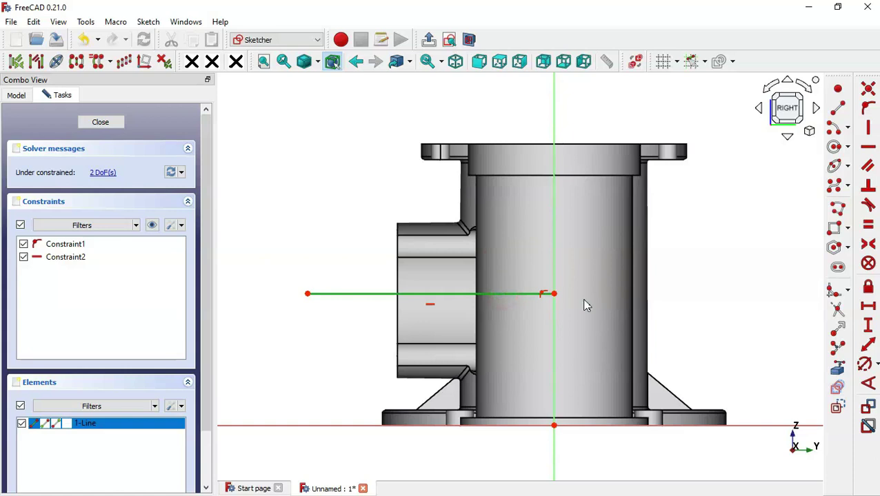
pyautogui.click(837, 407)
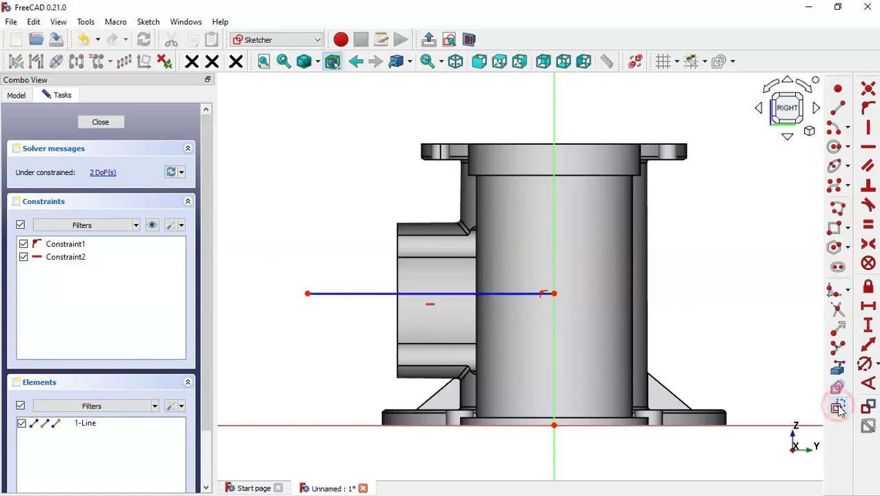
# Step: Draw a closed stepped polyline profile above the construction line, from the vertical axis to beyond the side port's outer face
pyautogui.click(838, 210)
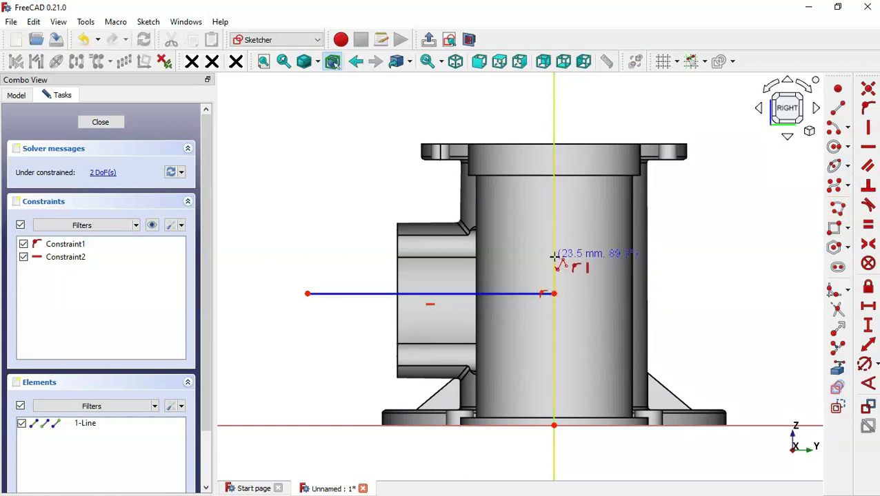
pyautogui.click(384, 256)
pyautogui.click(384, 211)
pyautogui.click(336, 212)
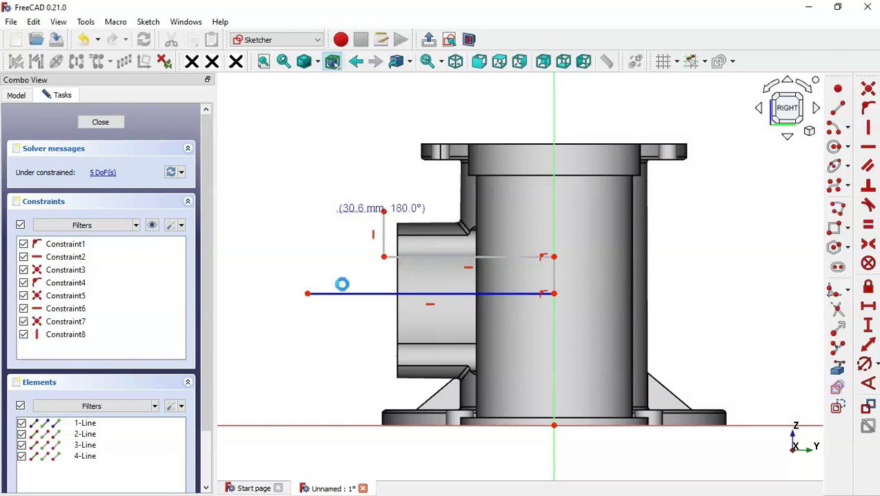
pyautogui.click(336, 294)
pyautogui.click(554, 295)
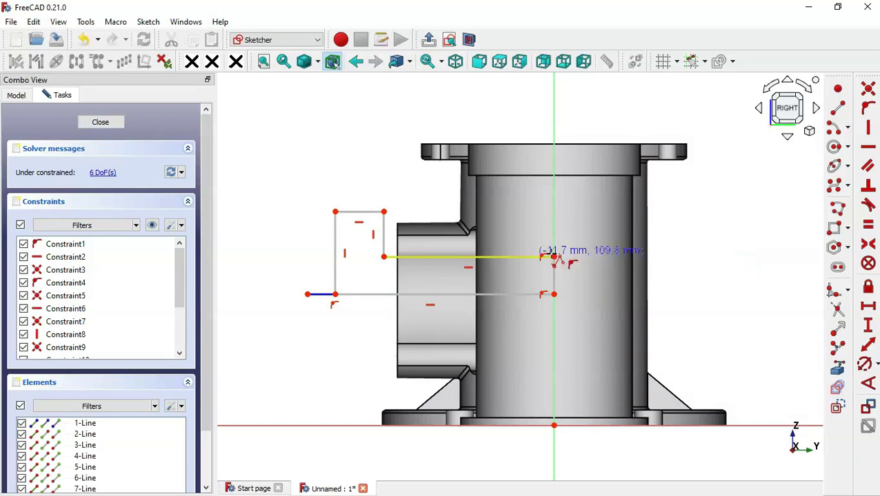
# Step: Constrain the vertical distance between the profile's two points on the vertical axis to 60/2 mm, using the port bore diameter in the PDF drawing
pyautogui.click(868, 325)
pyautogui.hotkey('alt', 'Tab')
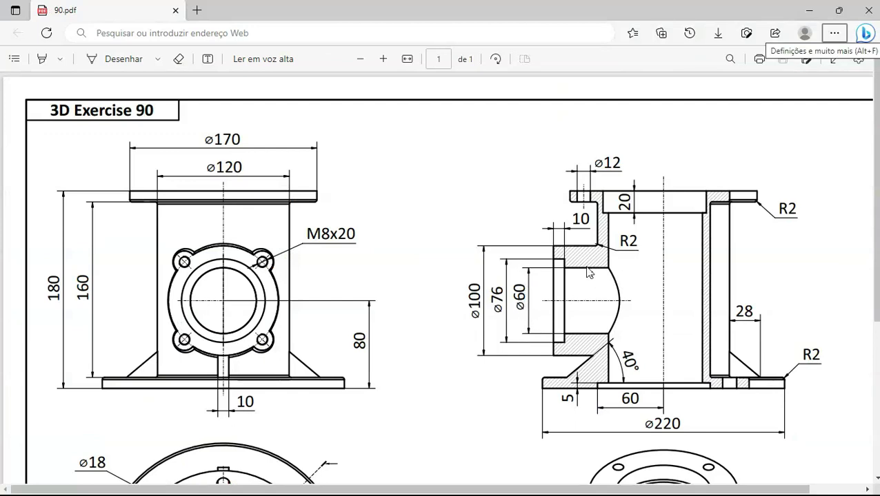
pyautogui.hotkey('alt', 'Tab')
pyautogui.click(553, 256)
pyautogui.click(554, 294)
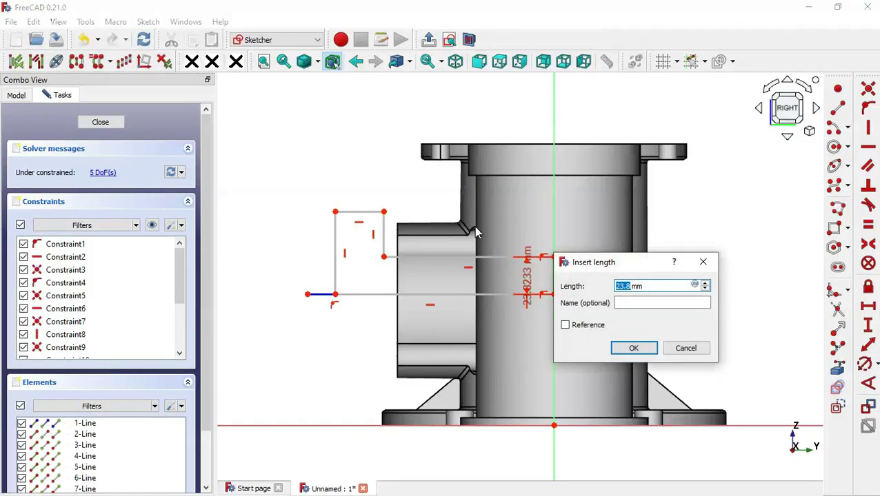
pyautogui.write('60/2')
pyautogui.press('Return')
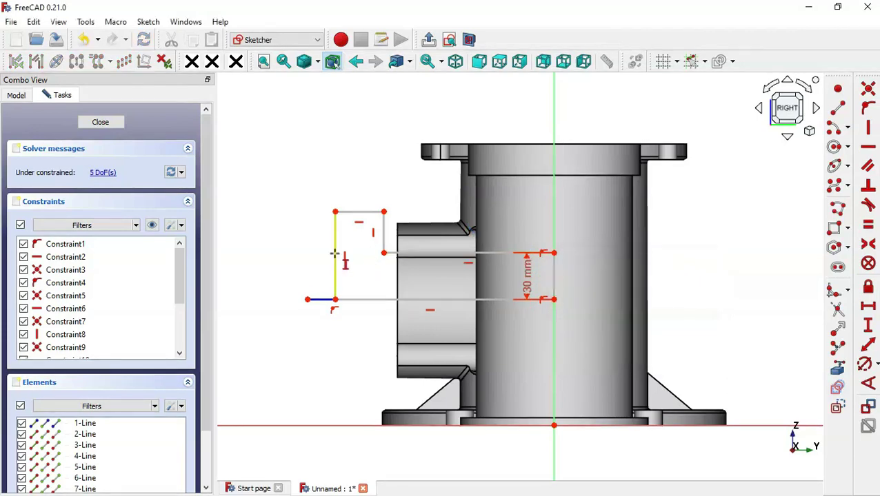
# Step: Constrain the height of the profile's outer vertical edge to 76/2 mm, using the port recess diameter in the PDF drawing
pyautogui.click(335, 254)
pyautogui.hotkey('alt', 'Tab')
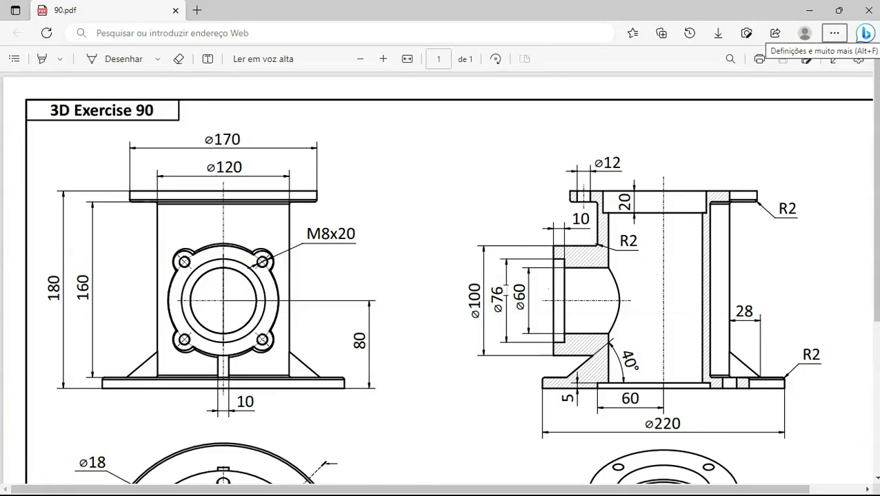
pyautogui.hotkey('alt', 'Tab')
pyautogui.write('76')
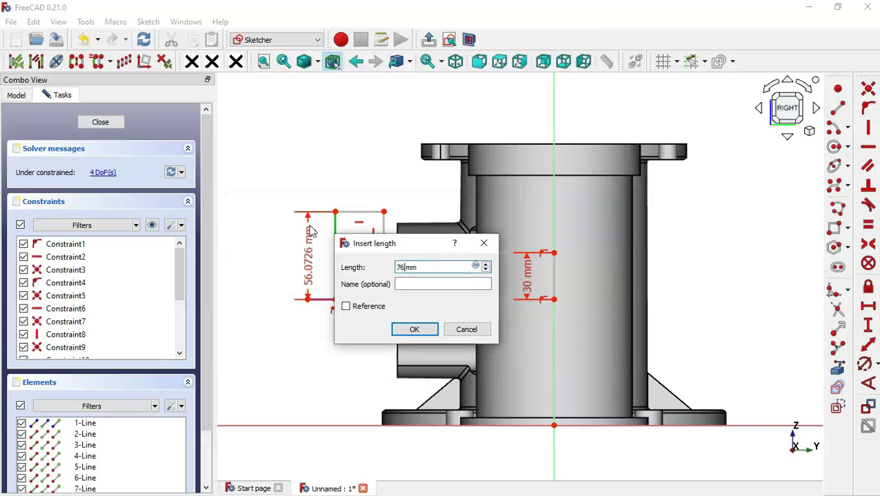
pyautogui.press('Return')
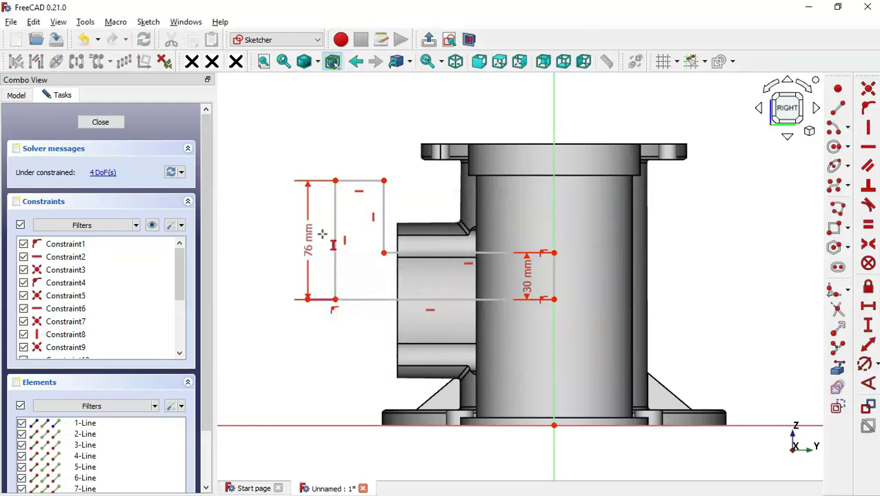
pyautogui.click(312, 250)
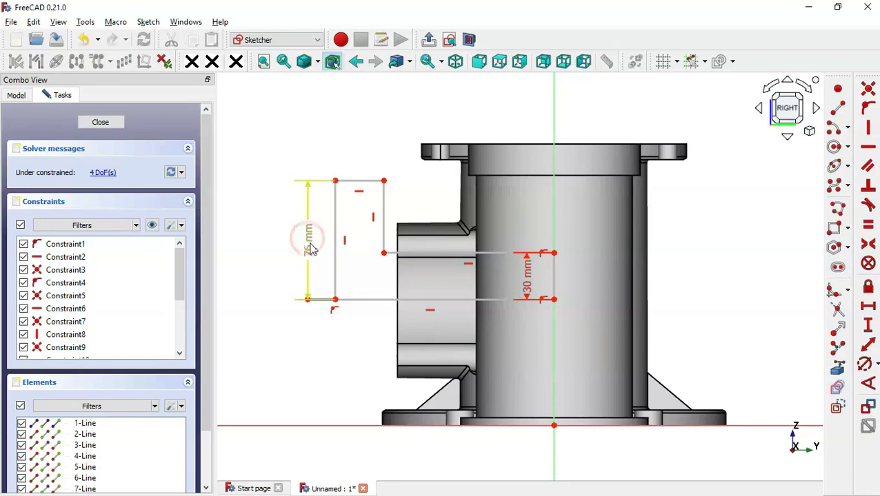
pyautogui.doubleClick(312, 250)
pyautogui.write('76/2')
pyautogui.press('Return')
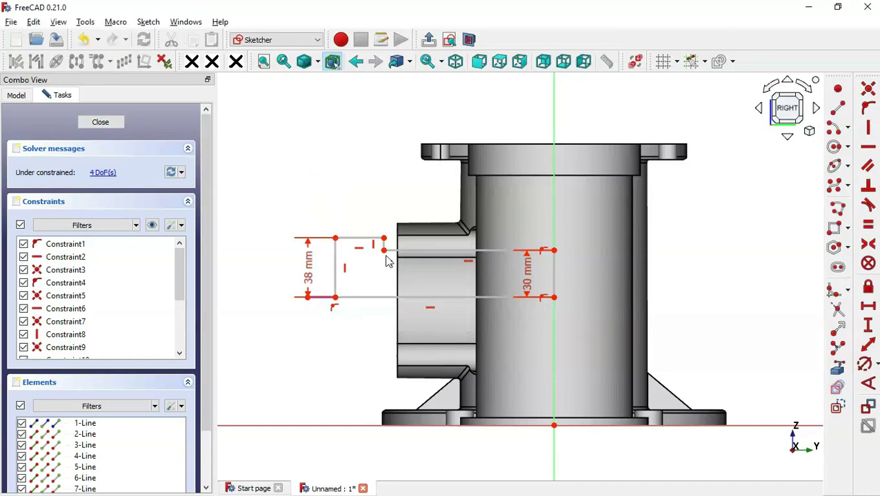
# Step: Constrain the horizontal length of the outer step's top edge to 10 mm, using the port recess depth in the PDF drawing
pyautogui.click(868, 311)
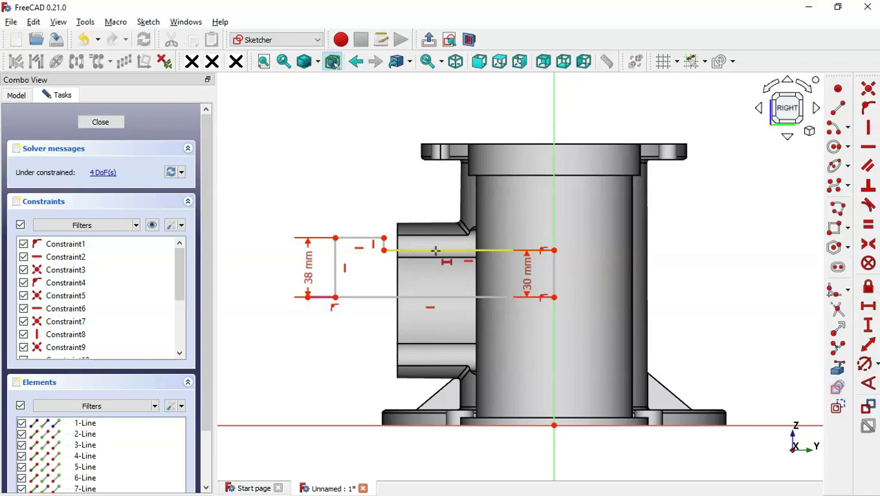
pyautogui.click(353, 238)
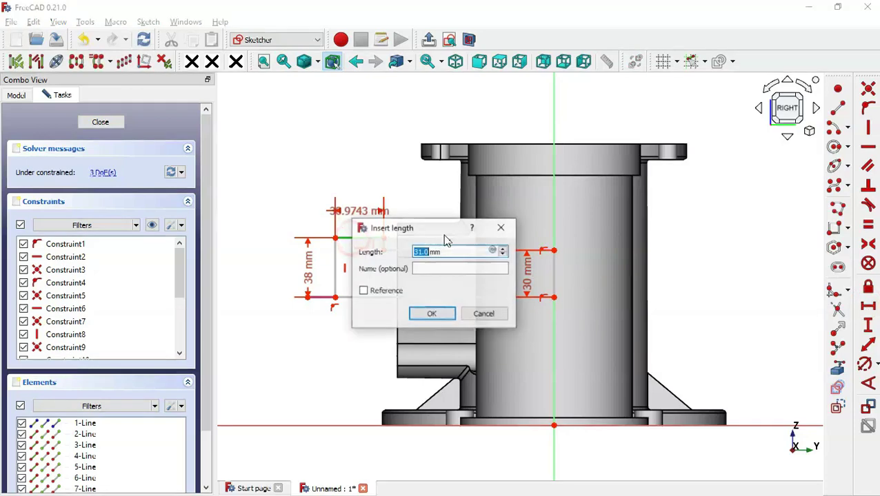
pyautogui.hotkey('alt', 'Tab')
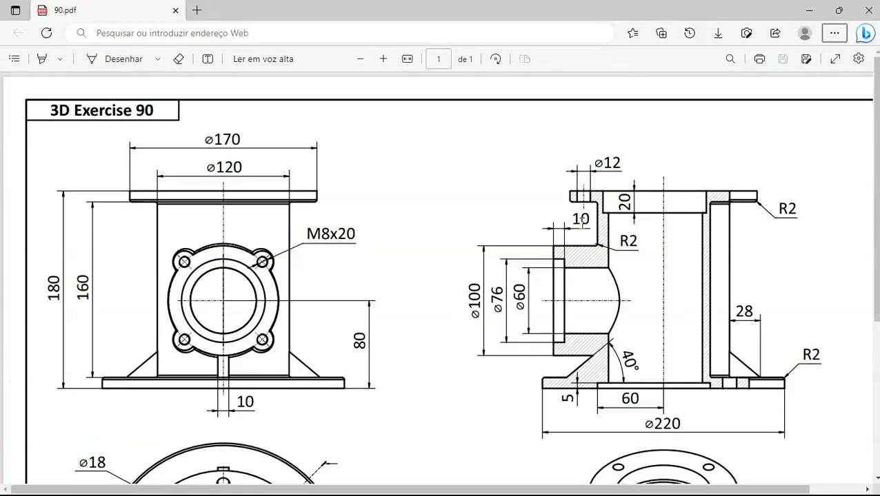
pyautogui.hotkey('alt', 'Tab')
pyautogui.write('10')
pyautogui.press('Return')
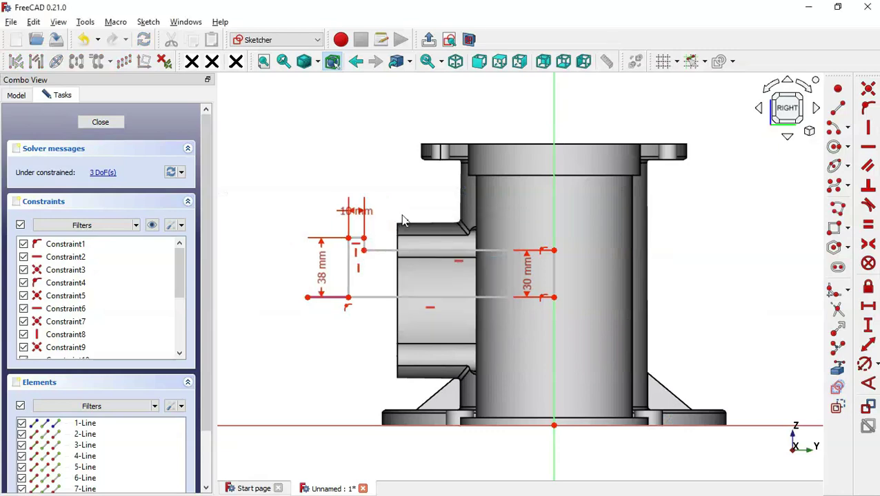
# Step: Constrain the horizontal distance from the profile's outer upper corner to the construction line's endpoint on the vertical axis to 100 mm
pyautogui.click(349, 239)
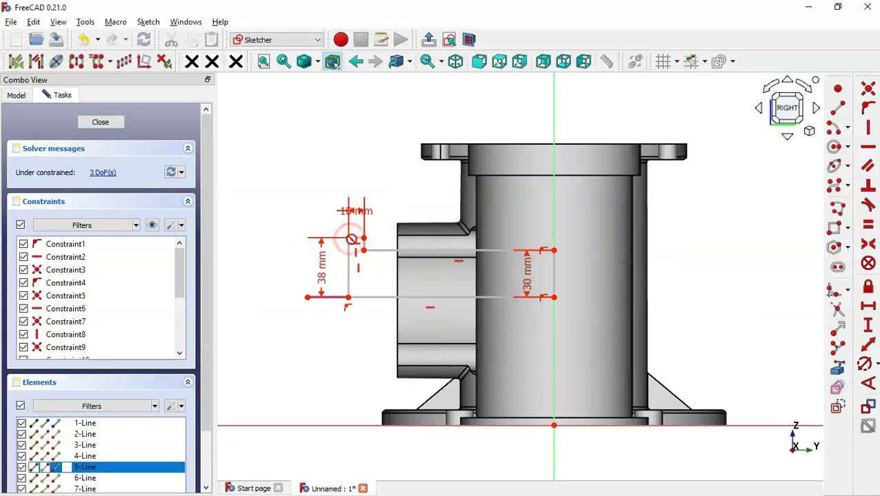
pyautogui.click(554, 297)
pyautogui.write('100')
pyautogui.press('Return')
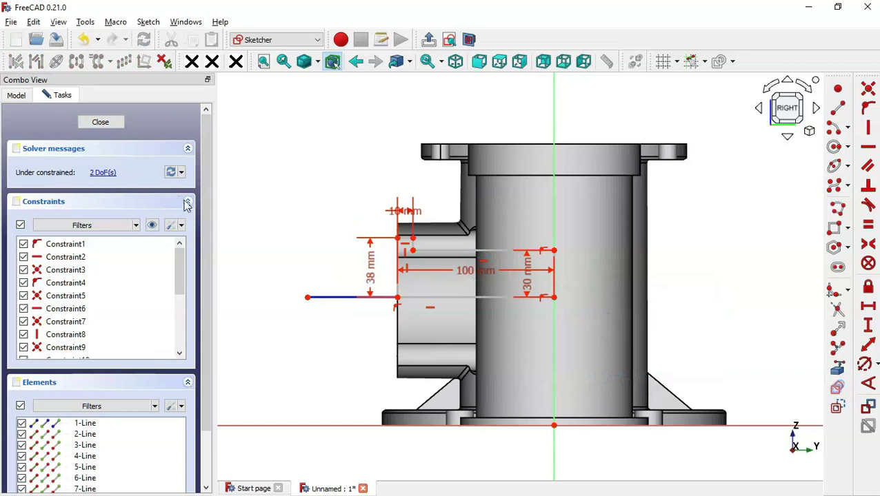
# Step: Constrain the horizontal length of the construction line through the port's centre to 150 mm
pyautogui.click(328, 297)
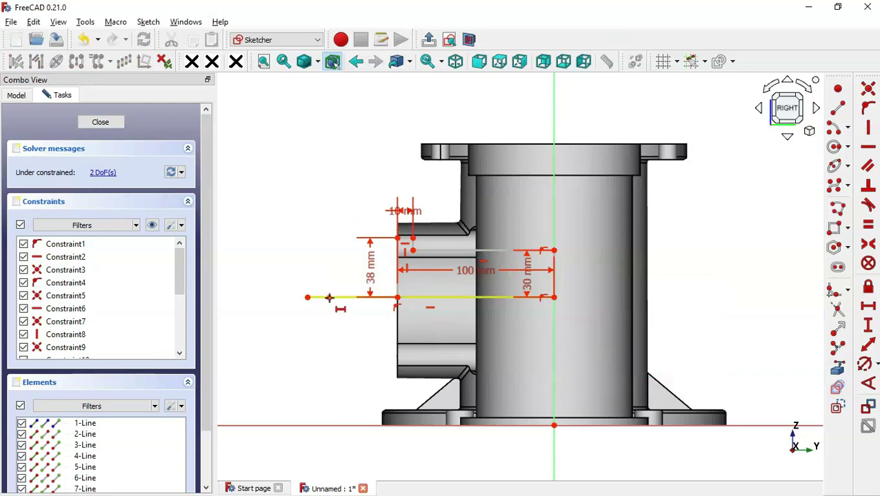
pyautogui.write('l150mm')
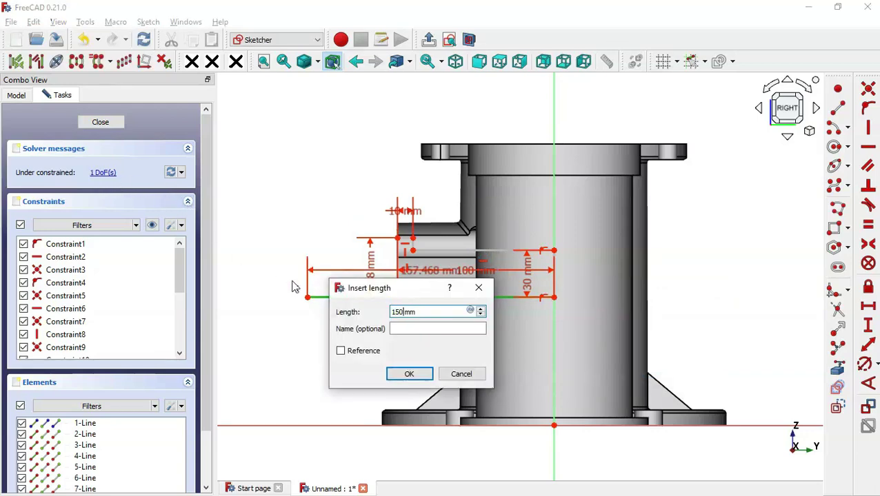
pyautogui.press('Return')
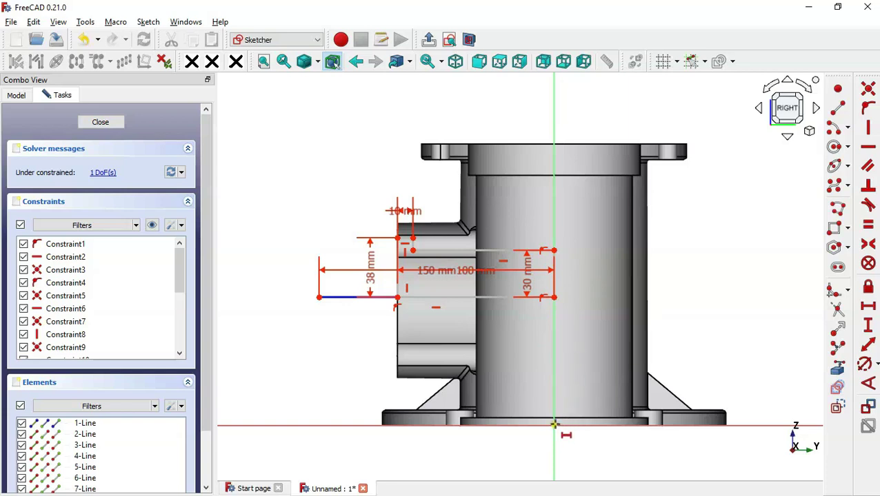
# Step: Constrain the vertical distance from the origin to the profile's lower point on the vertical axis to 80 mm, using the port height in the PDF drawing
pyautogui.click(869, 327)
pyautogui.click(554, 425)
pyautogui.click(554, 297)
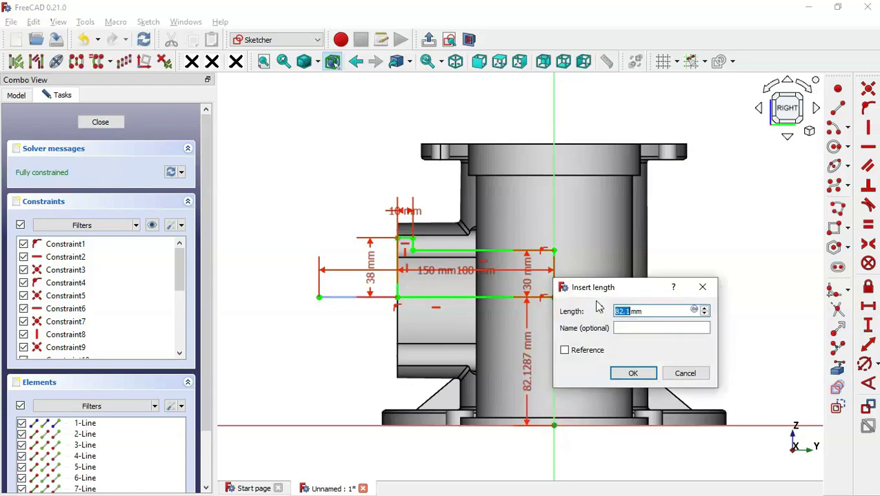
pyautogui.hotkey('alt', 'Tab')
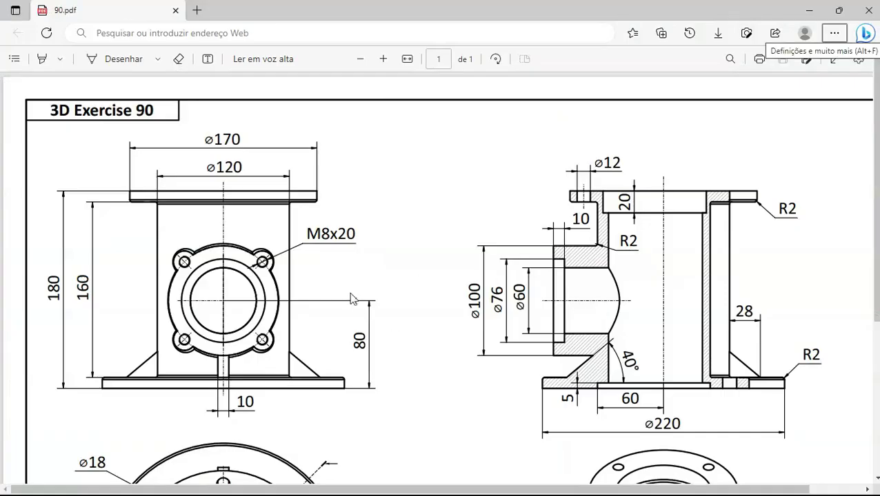
pyautogui.hotkey('alt', 'Tab')
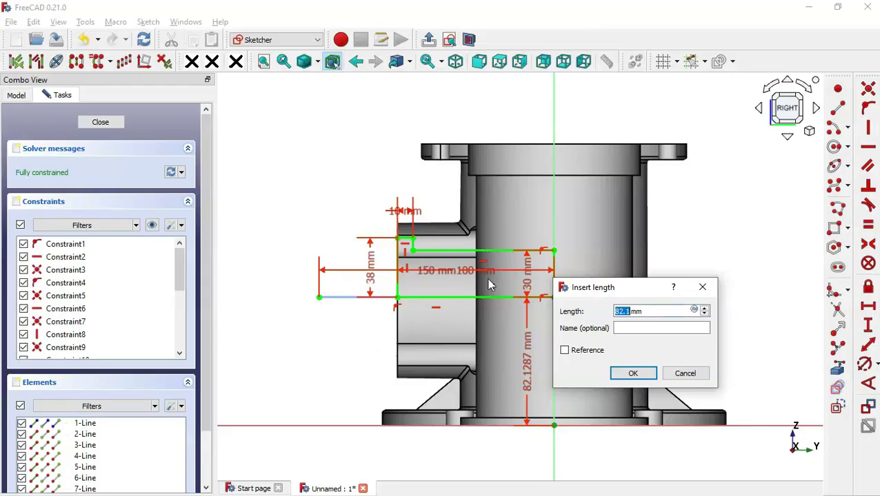
pyautogui.write('80')
pyautogui.press('Return')
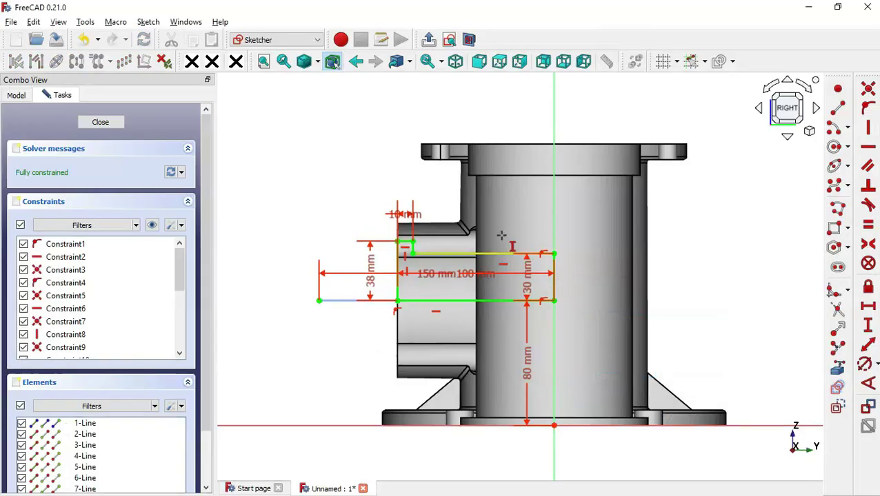
# Step: Finish the sketch and cut the stepped side port bore with a 360° Groove about Construction line 1
pyautogui.click(428, 40)
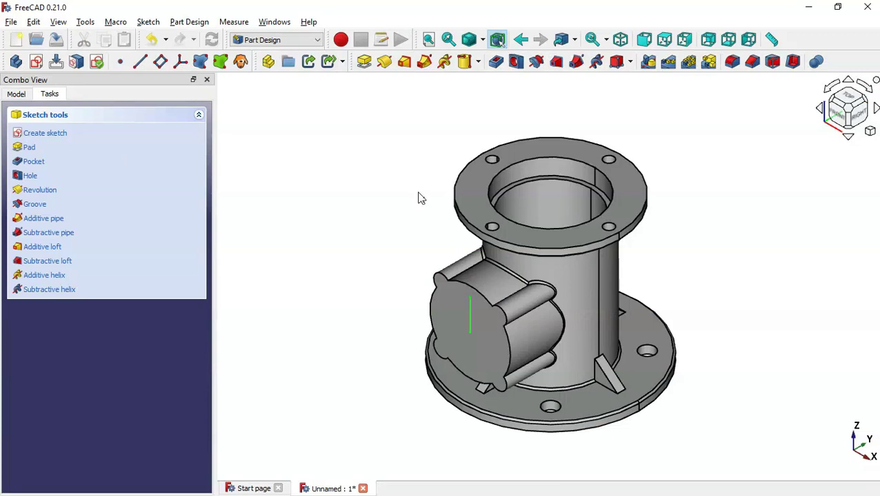
pyautogui.click(535, 61)
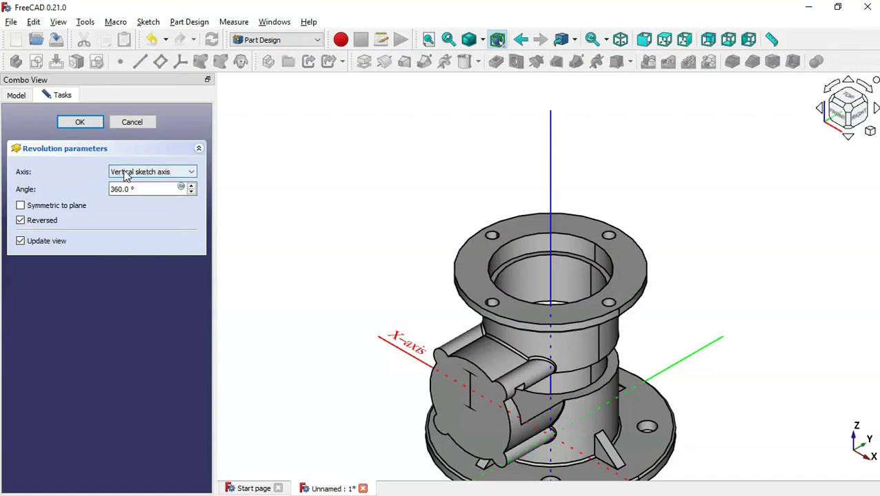
pyautogui.click(158, 174)
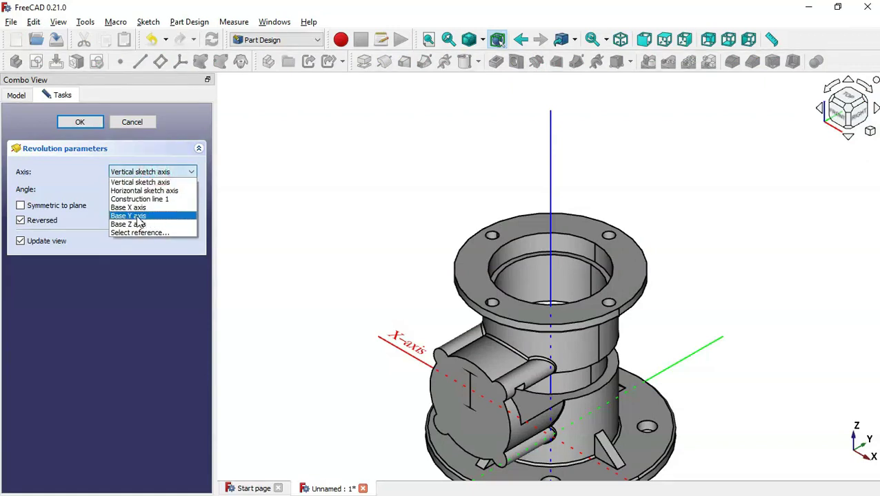
pyautogui.click(176, 200)
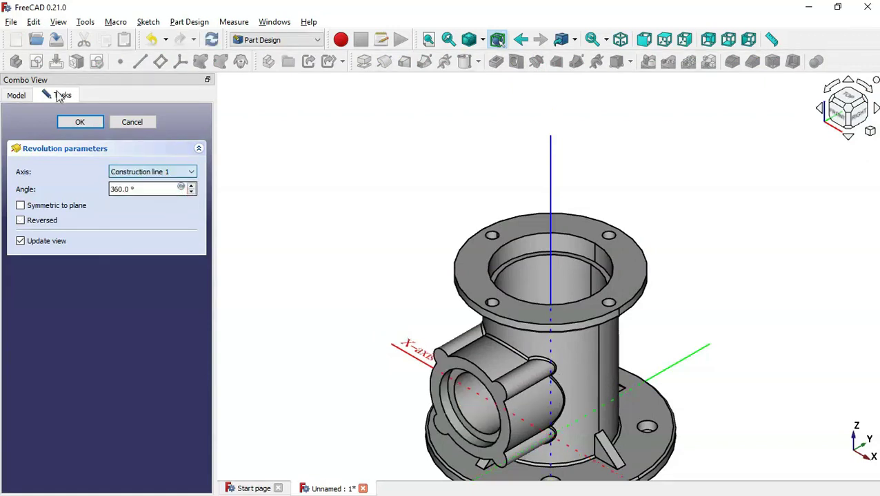
pyautogui.click(80, 122)
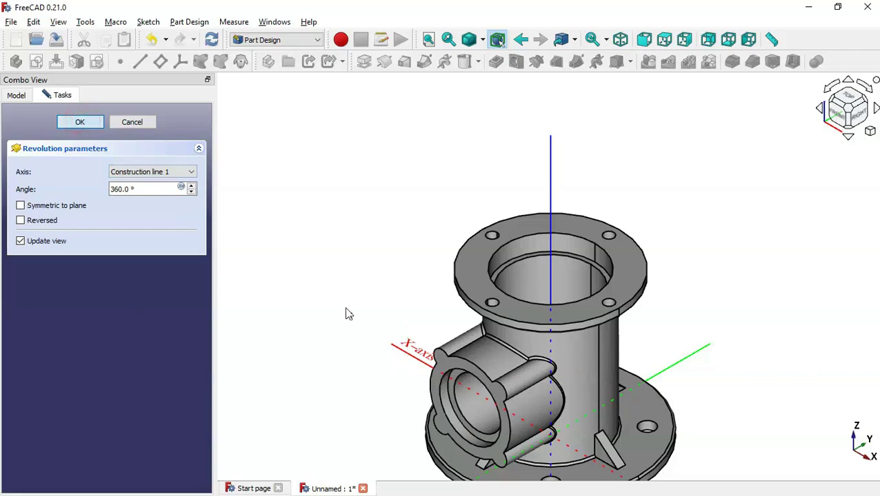
pyautogui.moveTo(373, 385); pyautogui.dragTo(442, 299, button='middle')
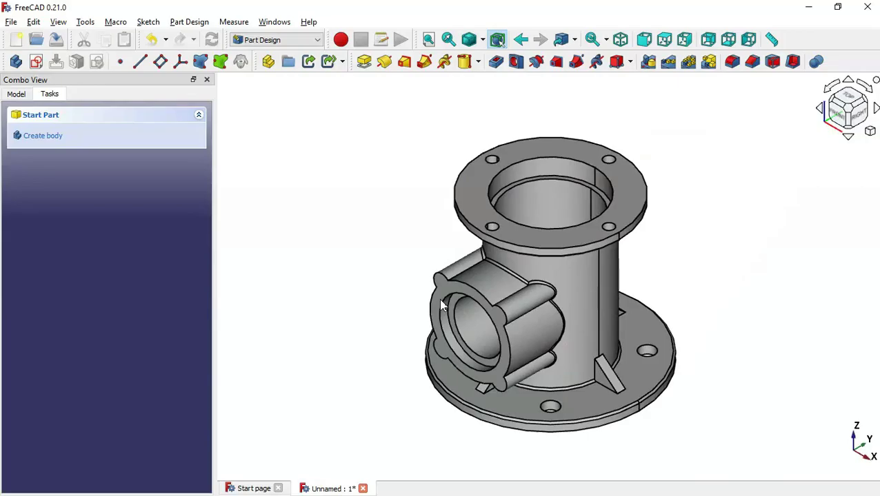
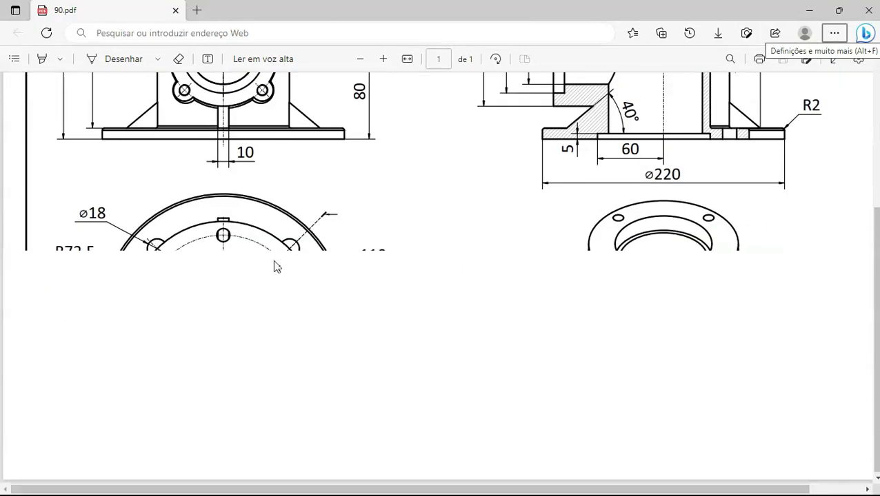
# Step: Start a Hole from Sketch001 under Pad with the ISO metric regular profile, threaded and with the thread modelled
pyautogui.scroll(5, 622, 347)
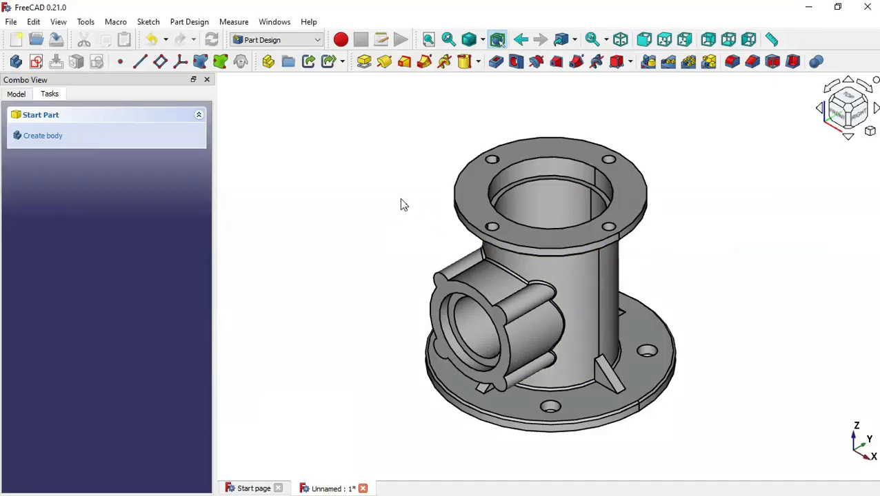
pyautogui.click(18, 93)
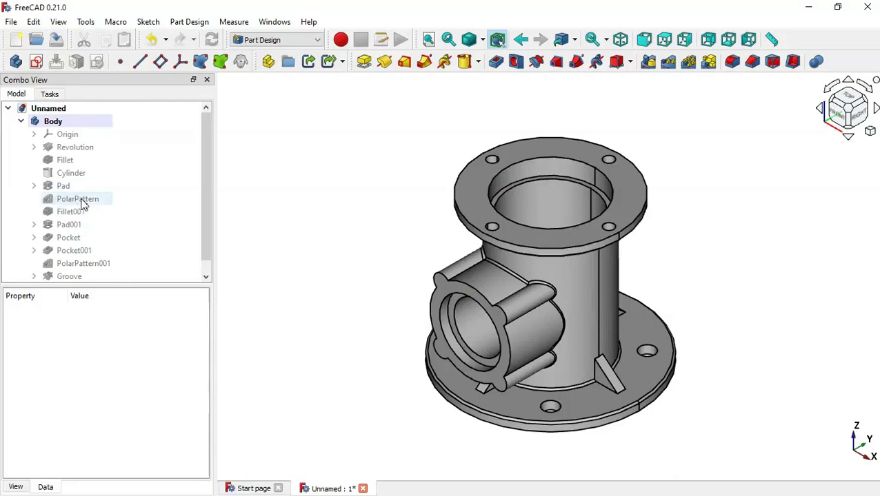
pyautogui.click(33, 186)
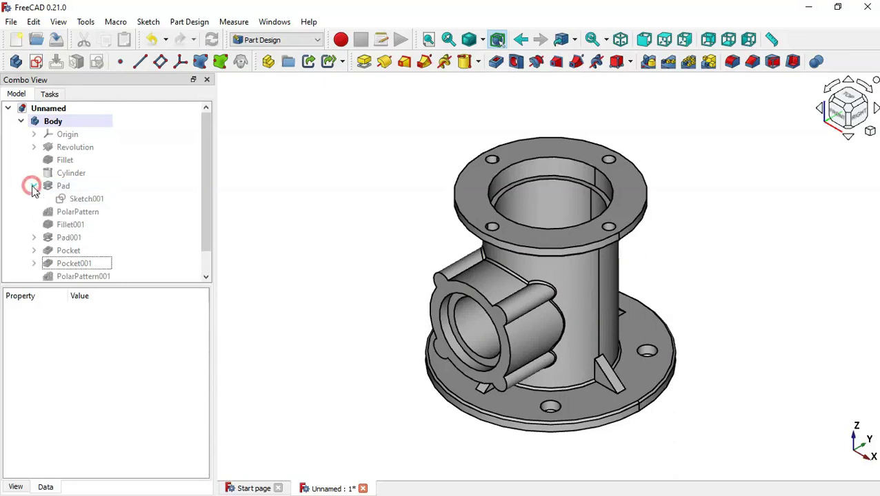
pyautogui.click(83, 199)
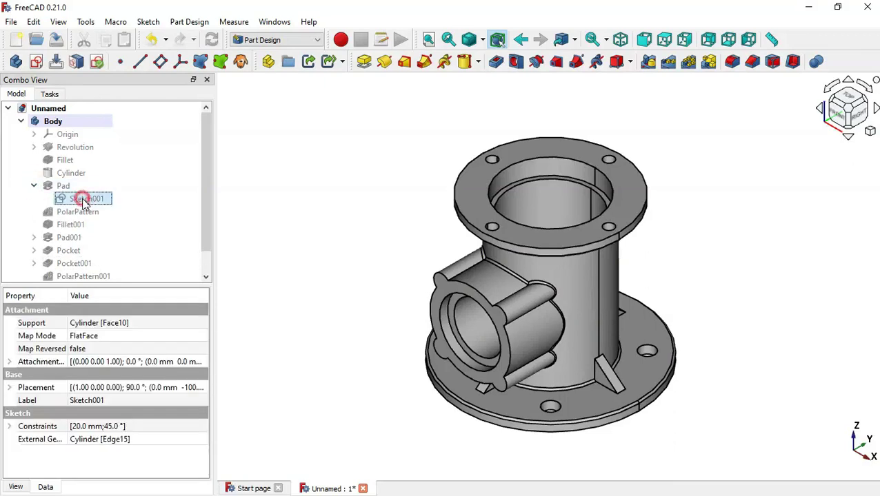
pyautogui.click(515, 63)
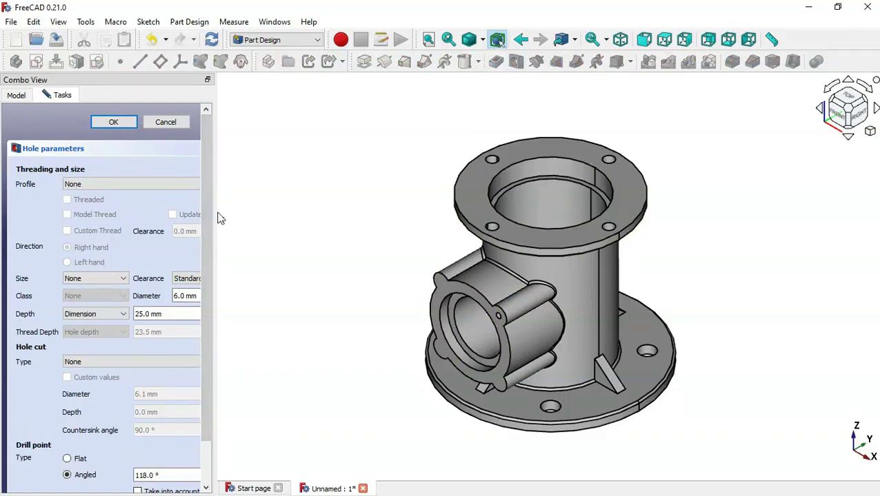
pyautogui.moveTo(215, 212); pyautogui.dragTo(249, 212)
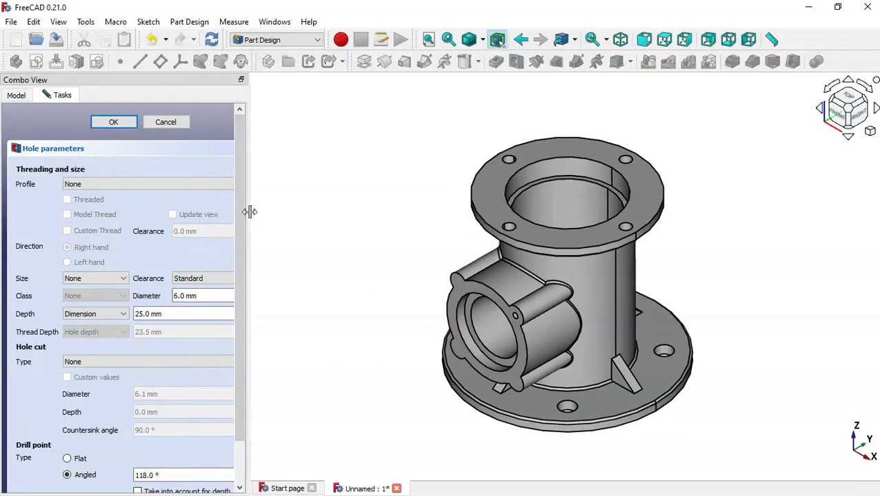
pyautogui.click(177, 184)
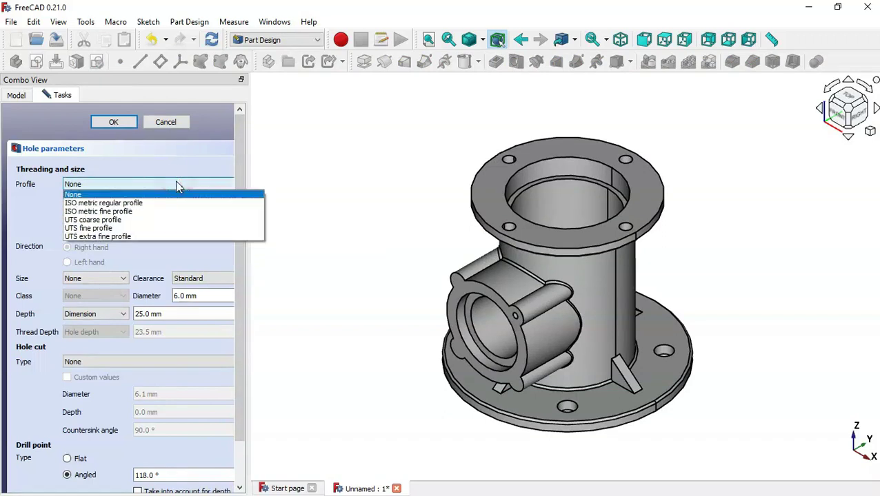
pyautogui.click(142, 204)
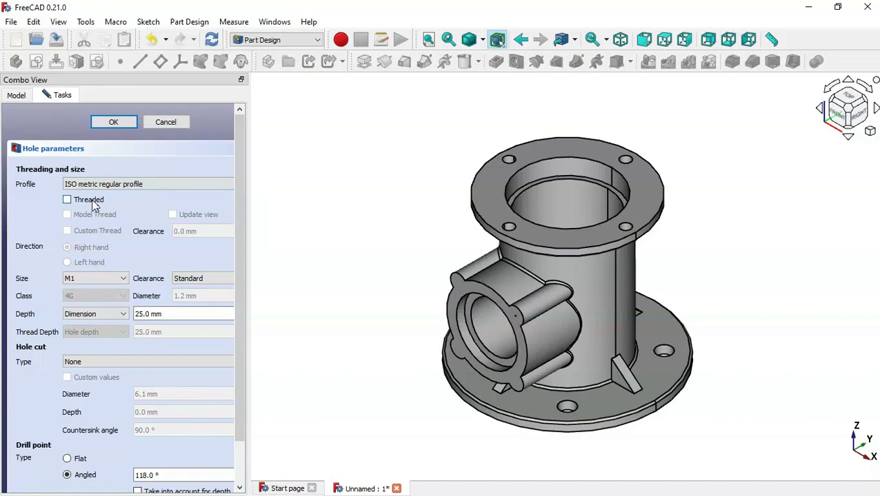
pyautogui.click(92, 201)
pyautogui.click(94, 216)
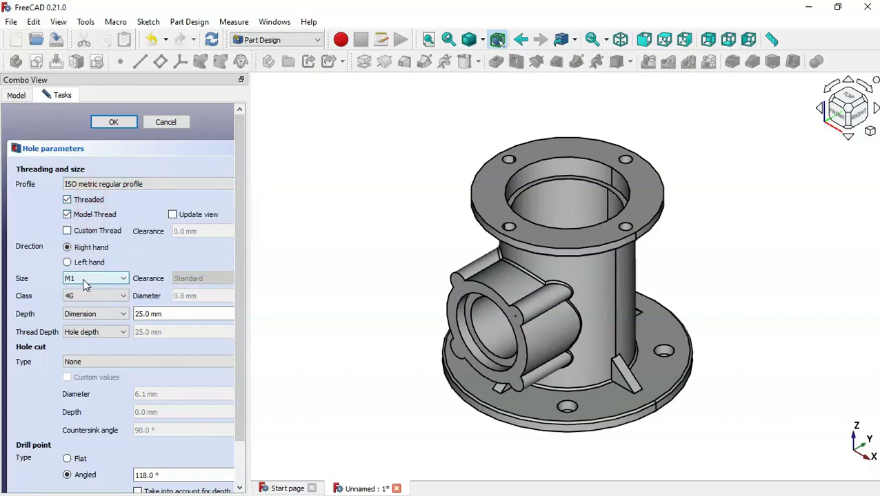
# Step: Set the threaded hole's size to M8 and its depth to 20 mm, using the M8x20 callout in the PDF drawing
pyautogui.hotkey('alt', 'Tab')
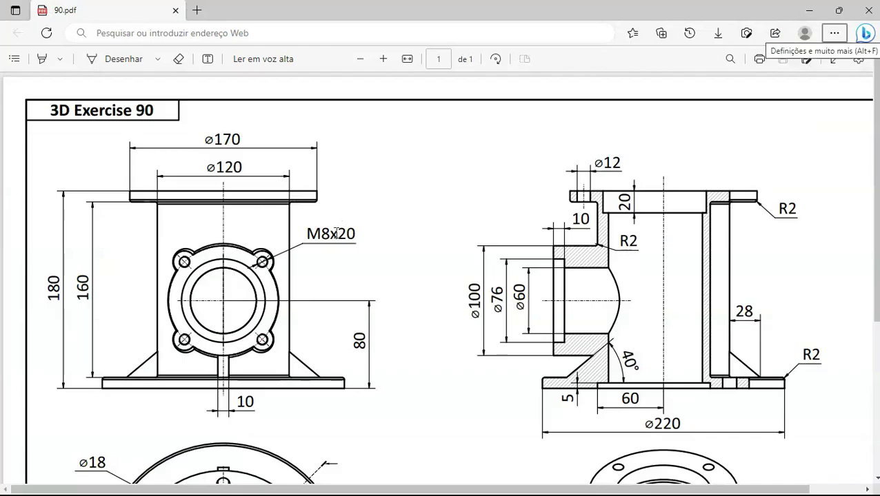
pyautogui.hotkey('alt', 'Tab')
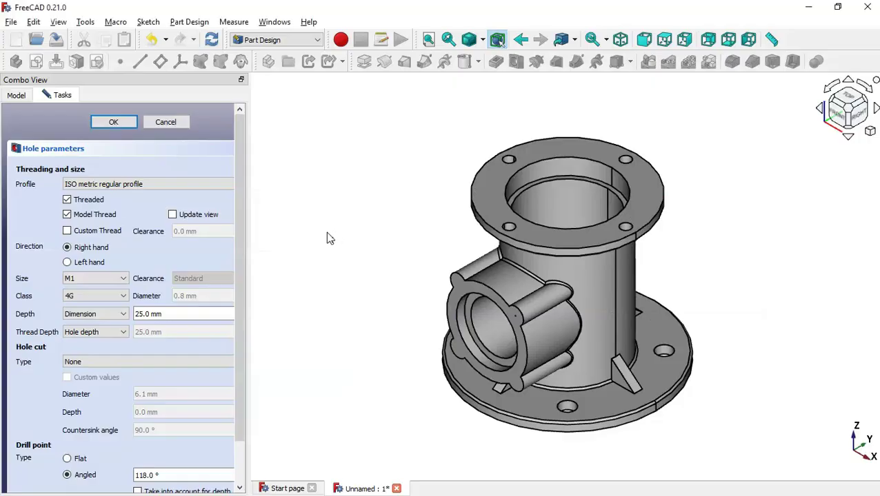
pyautogui.click(115, 287)
pyautogui.moveTo(125, 304); pyautogui.dragTo(123, 314)
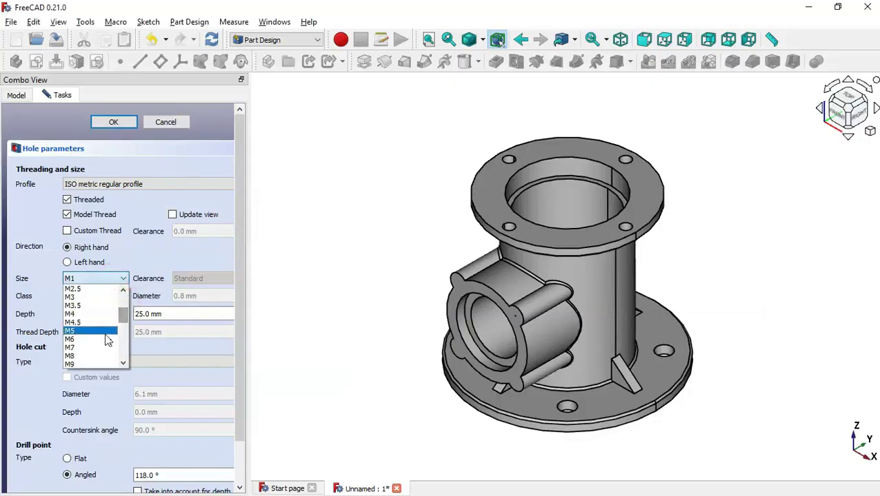
pyautogui.click(91, 356)
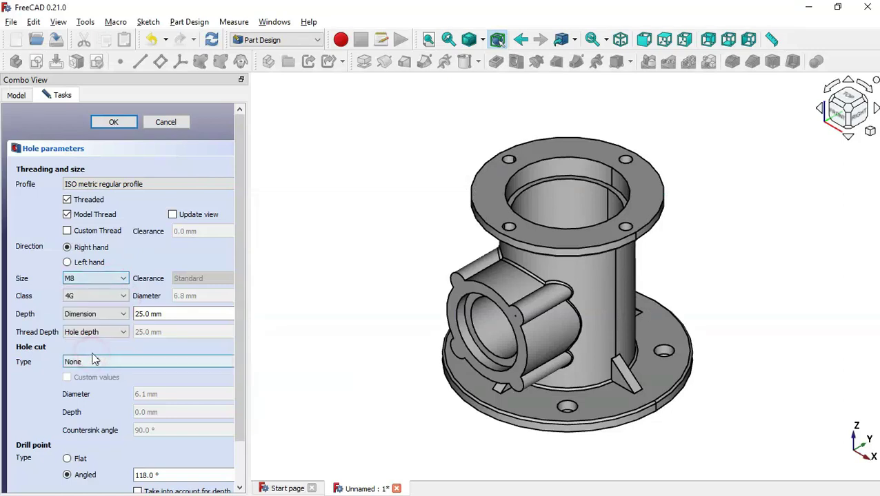
pyautogui.click(165, 314)
pyautogui.moveTo(181, 314); pyautogui.dragTo(135, 315)
pyautogui.hotkey('alt', 'Tab')
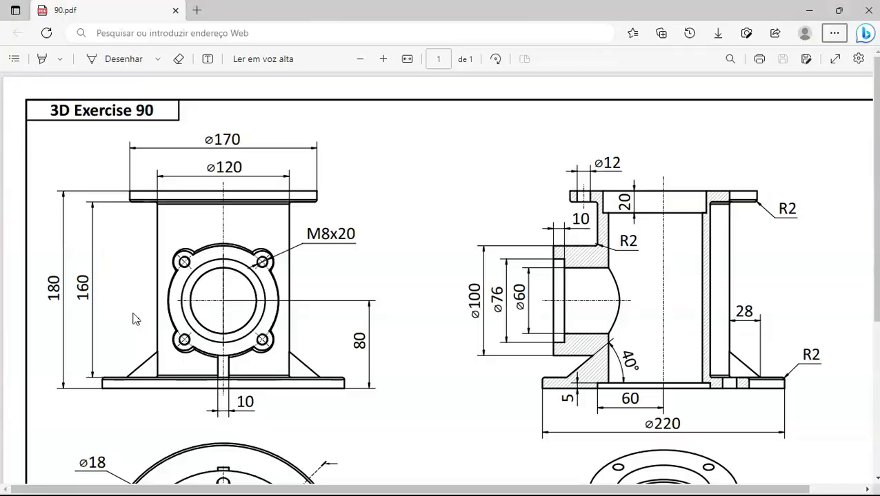
pyautogui.hotkey('alt', 'Tab')
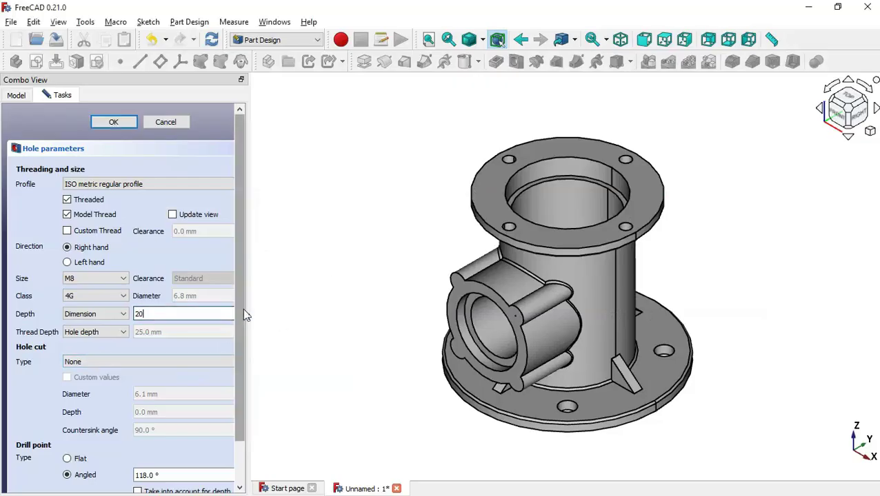
# Step: Set the hole's drill point to Flat and create the threaded hole in the side port's corner boss
pyautogui.scroll(-2, 239, 304)
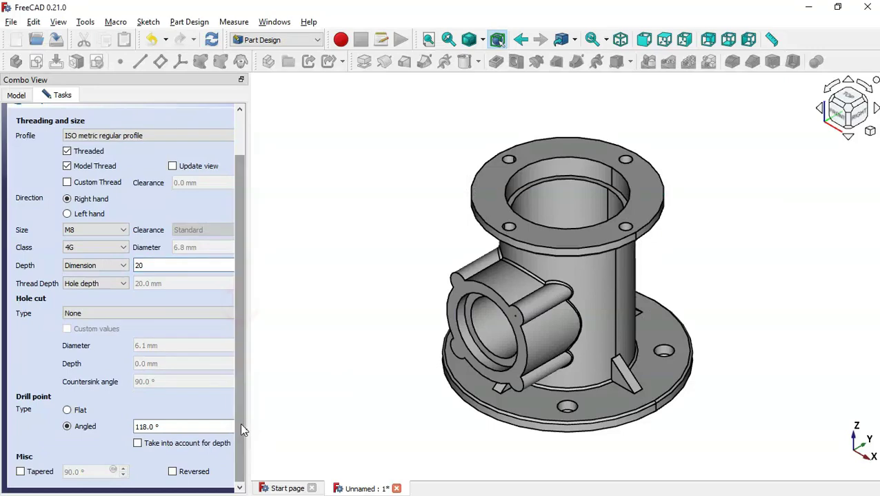
pyautogui.click(67, 410)
pyautogui.moveTo(237, 371); pyautogui.dragTo(237, 193)
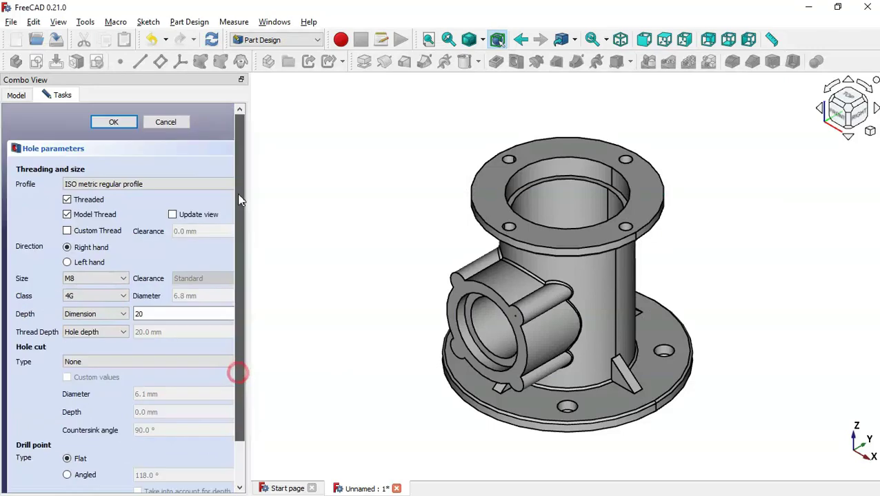
pyautogui.click(114, 123)
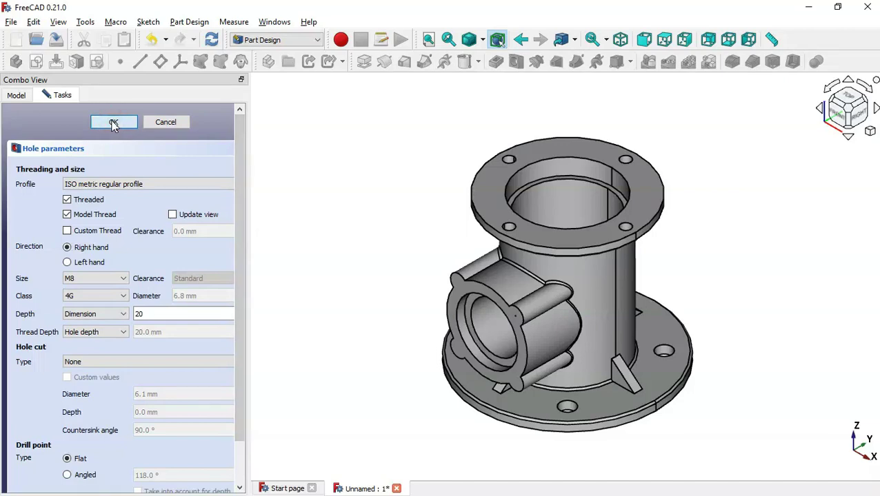
pyautogui.moveTo(379, 304); pyautogui.dragTo(447, 290, button='middle')
pyautogui.press('0')
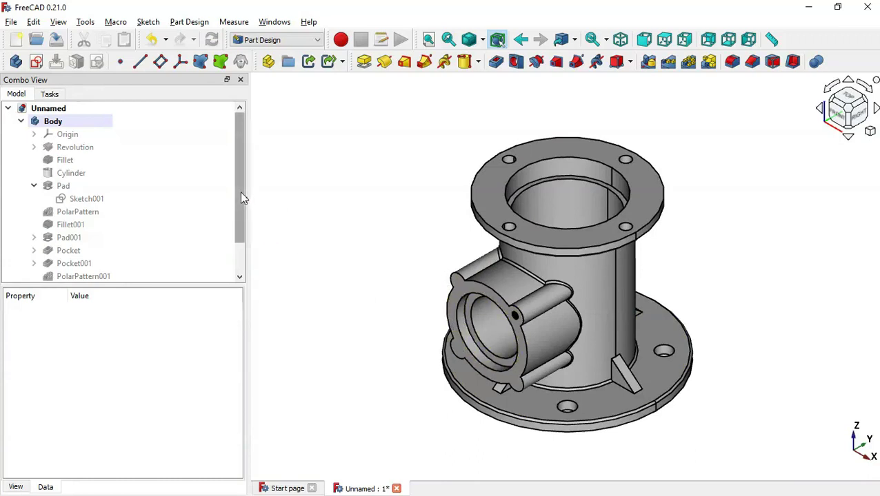
# Step: Polar pattern the threaded hole about the normal sketch axis over 360° with 4 occurrences
pyautogui.scroll(-1, 241, 194)
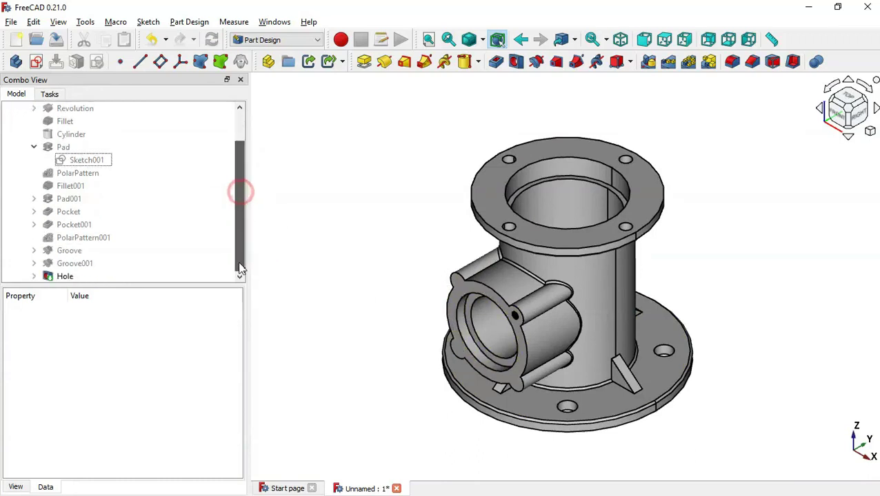
pyautogui.click(66, 276)
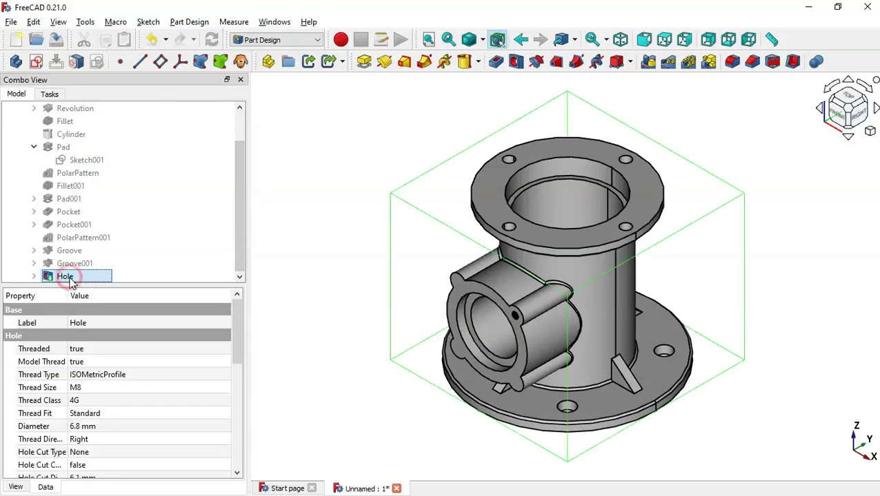
pyautogui.click(688, 61)
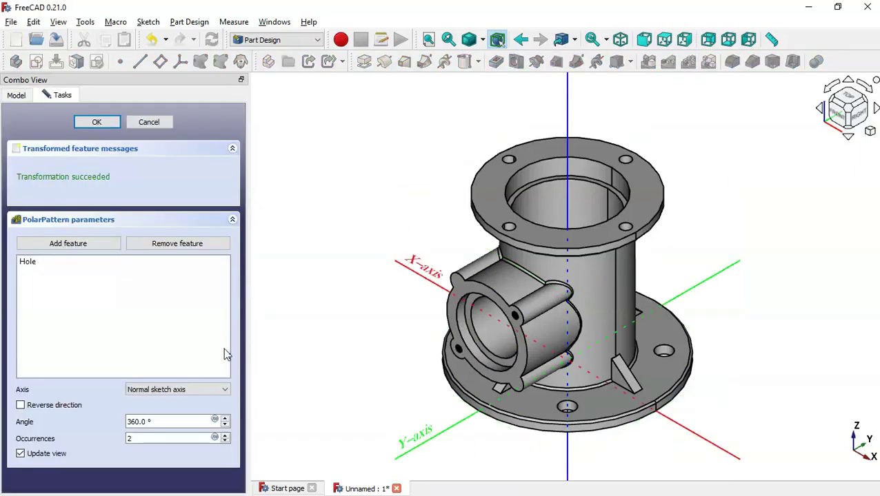
pyautogui.moveTo(176, 438); pyautogui.dragTo(127, 440)
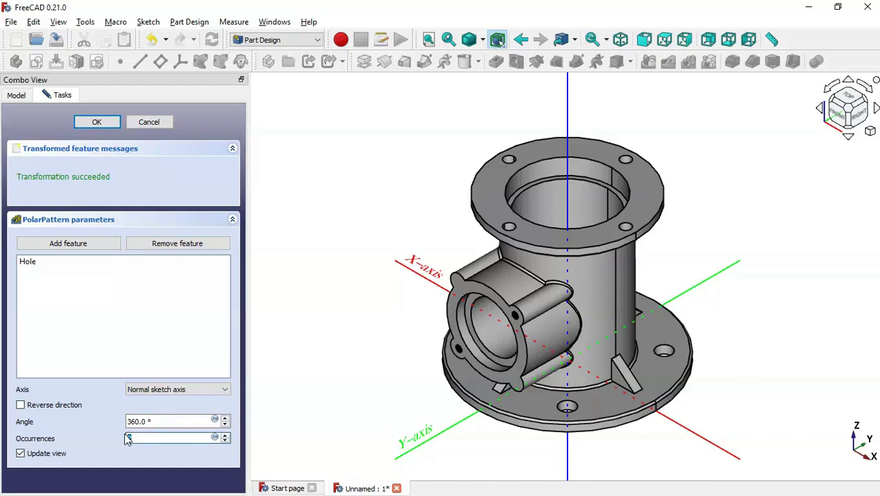
pyautogui.click(112, 124)
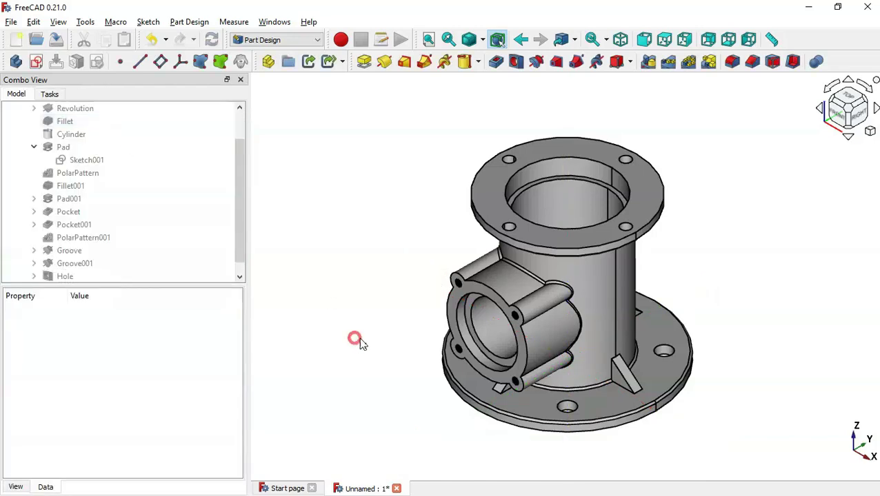
pyautogui.moveTo(356, 342); pyautogui.dragTo(380, 336, button='middle')
pyautogui.moveTo(713, 397); pyautogui.dragTo(707, 213, button='middle')
pyautogui.moveTo(582, 270); pyautogui.dragTo(674, 178, button='middle')
pyautogui.press('0')
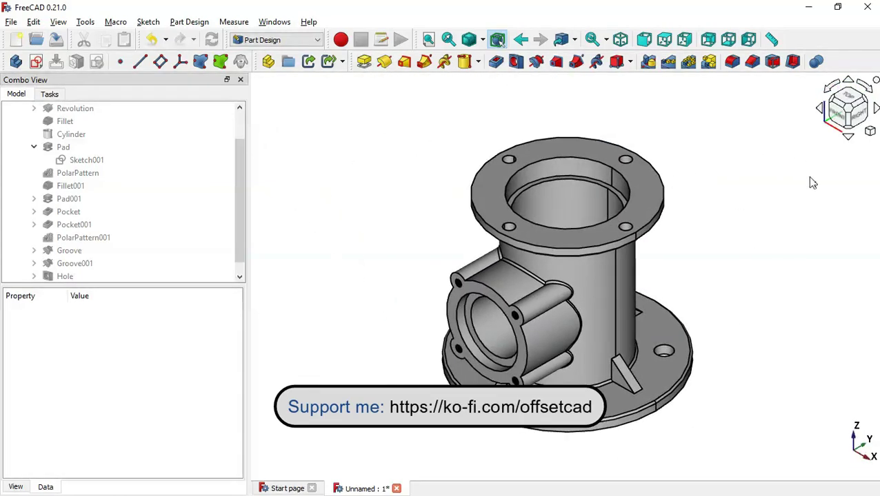
pyautogui.moveTo(767, 300); pyautogui.dragTo(709, 336, button='middle')
pyautogui.press('0')
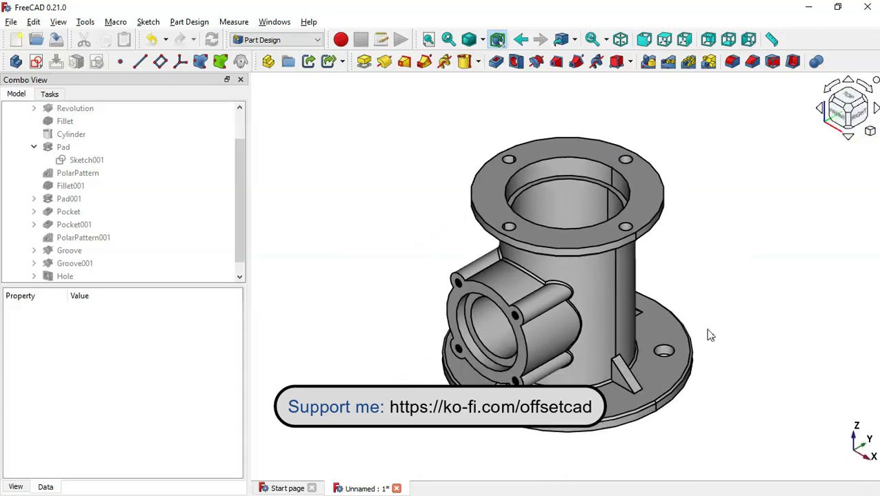